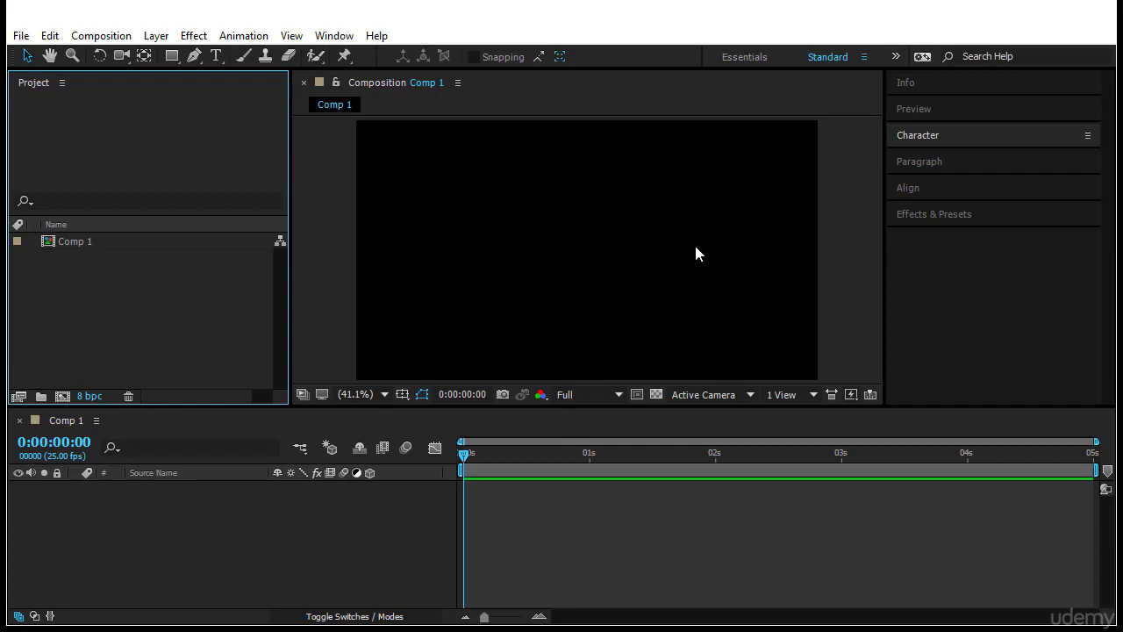
Step: Start a new solid layer in Comp 1 and choose a deep blue as its colour
left_click(274, 535)
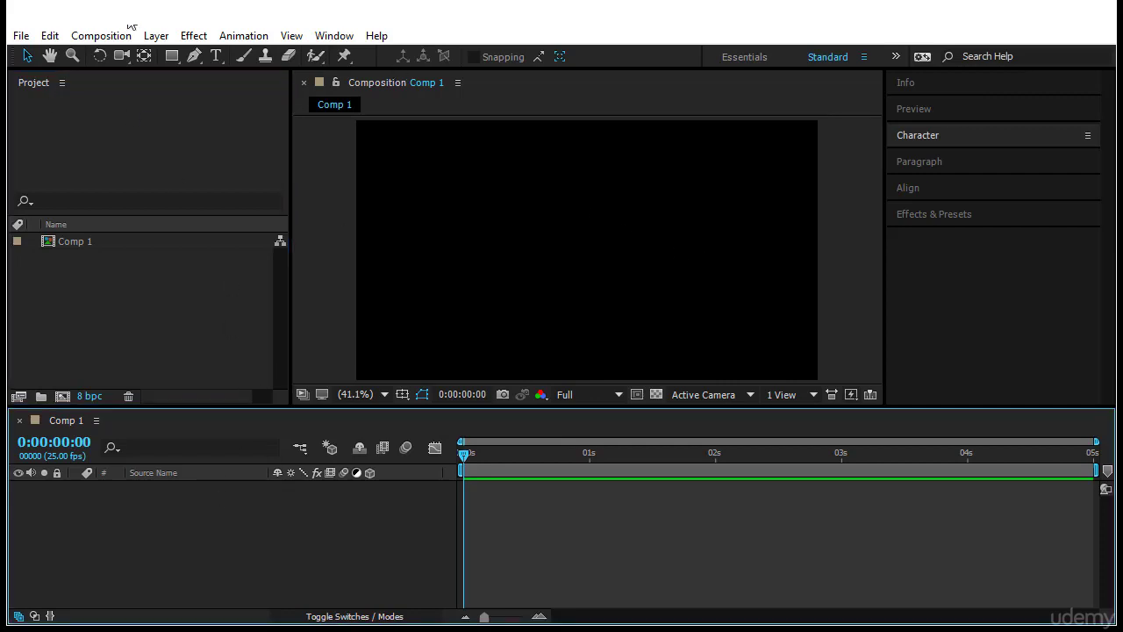
left_click(157, 35)
mouse_move(244, 14)
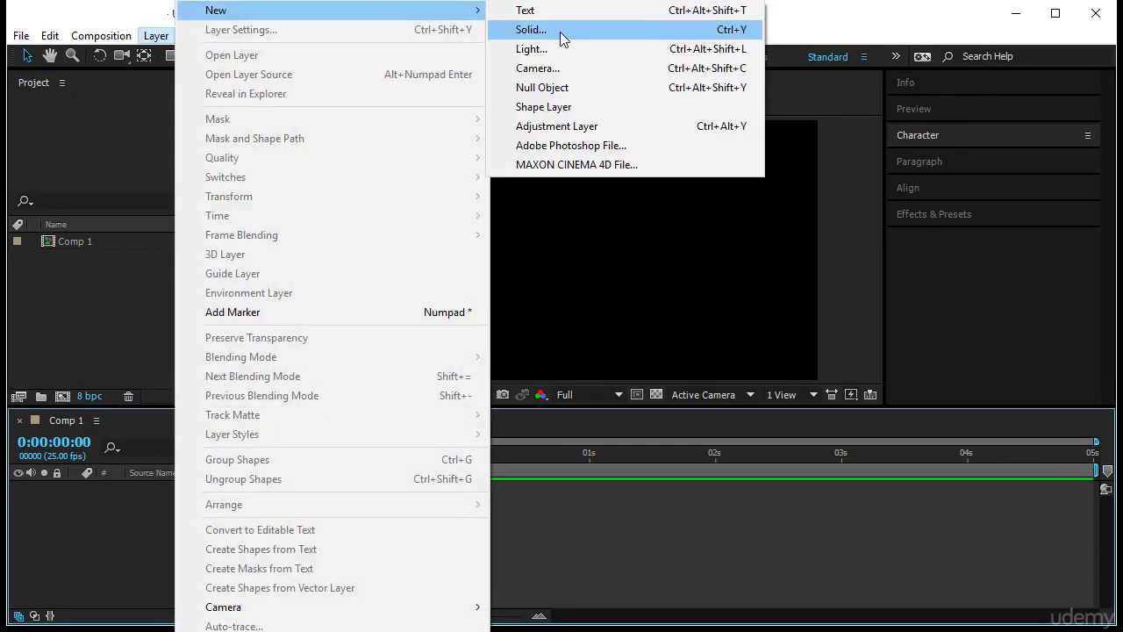
left_click(531, 30)
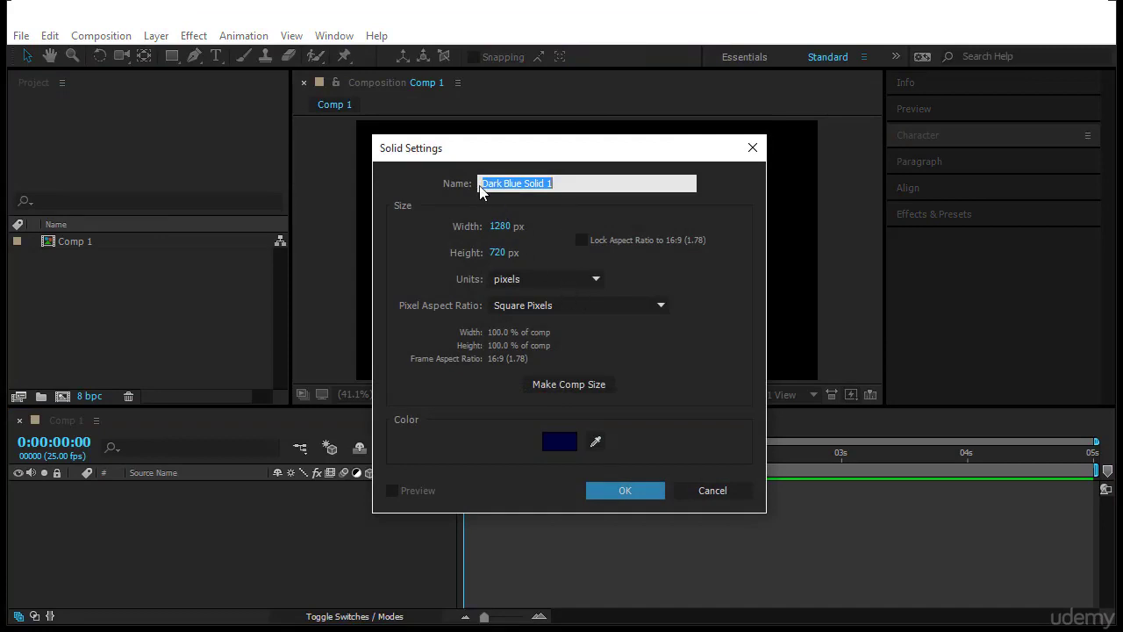
left_click(569, 446)
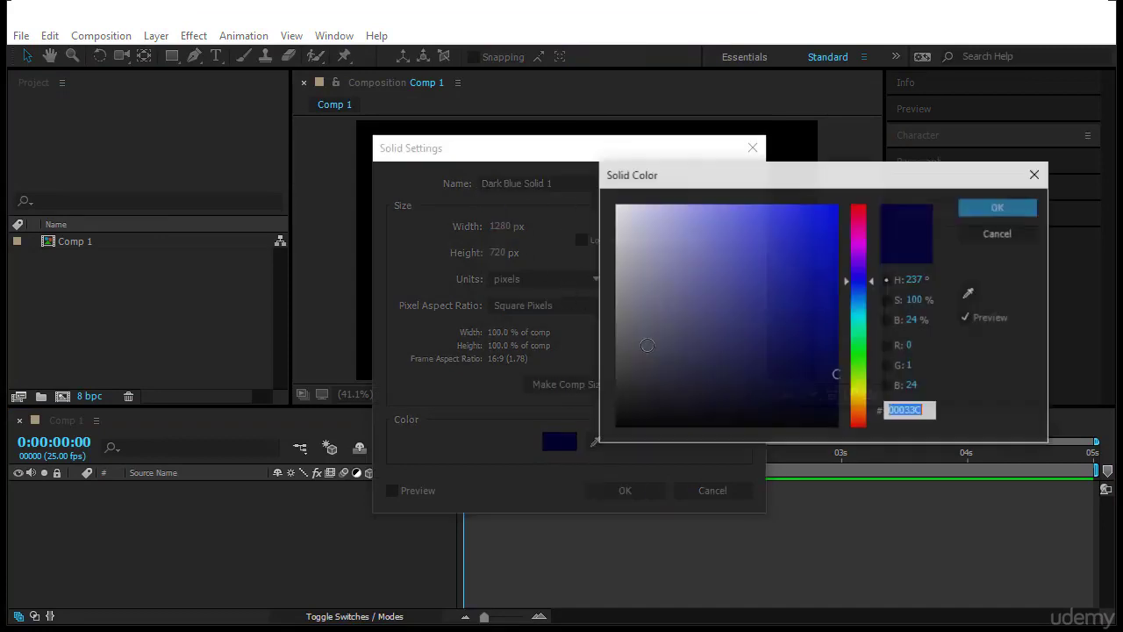
left_click_drag(835, 219, 836, 204)
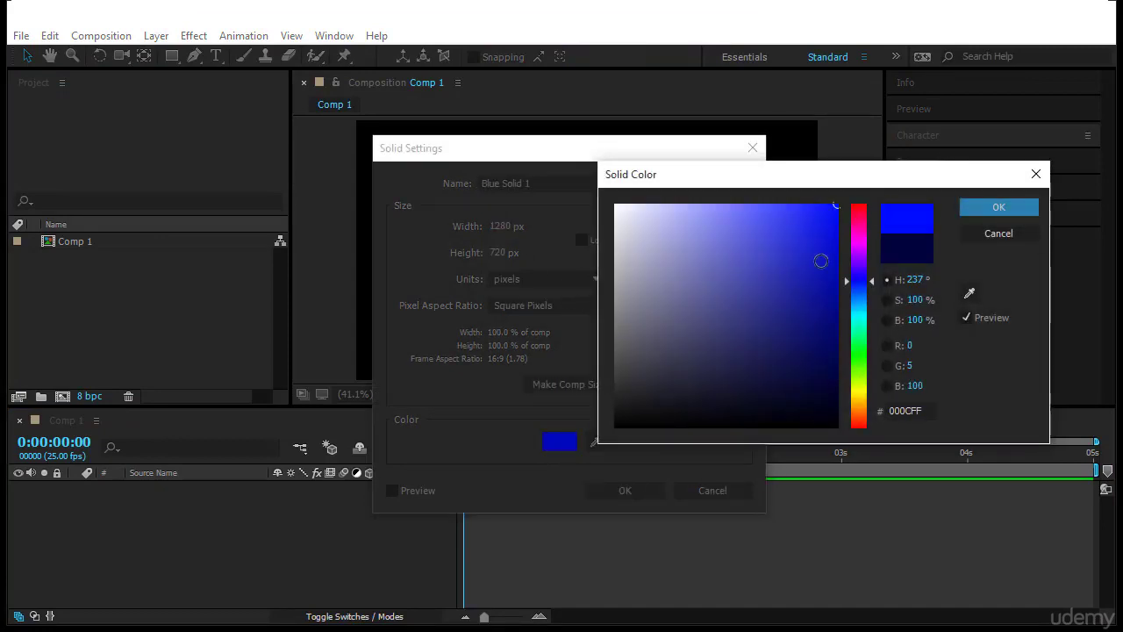
left_click_drag(820, 261, 838, 364)
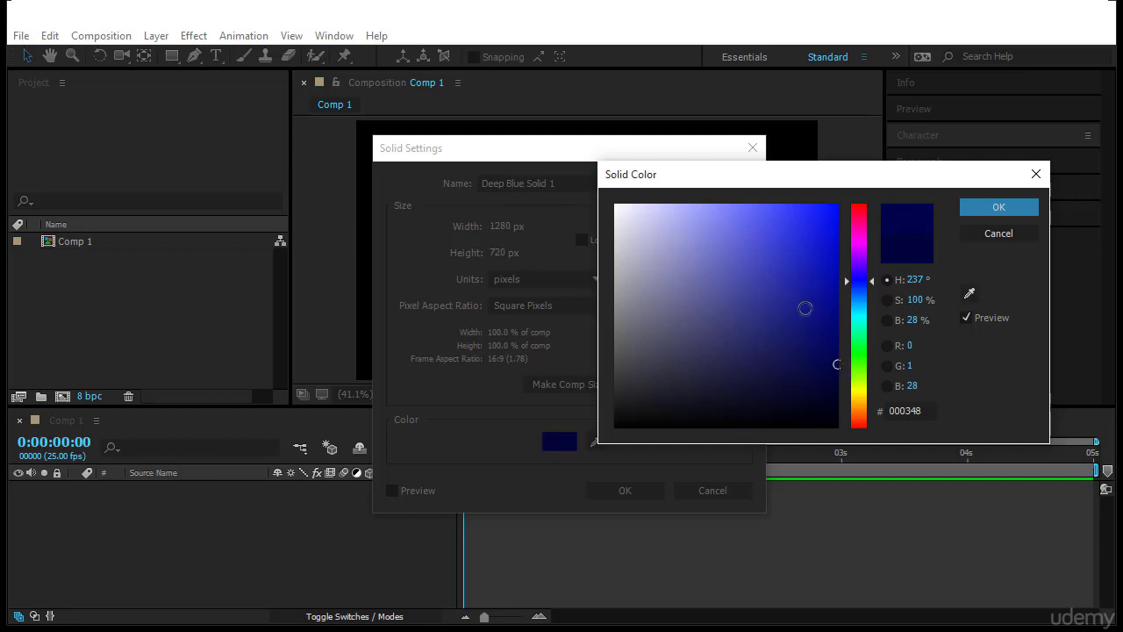
left_click(831, 322)
left_click(831, 299)
left_click_drag(831, 332, 836, 371)
left_click(998, 207)
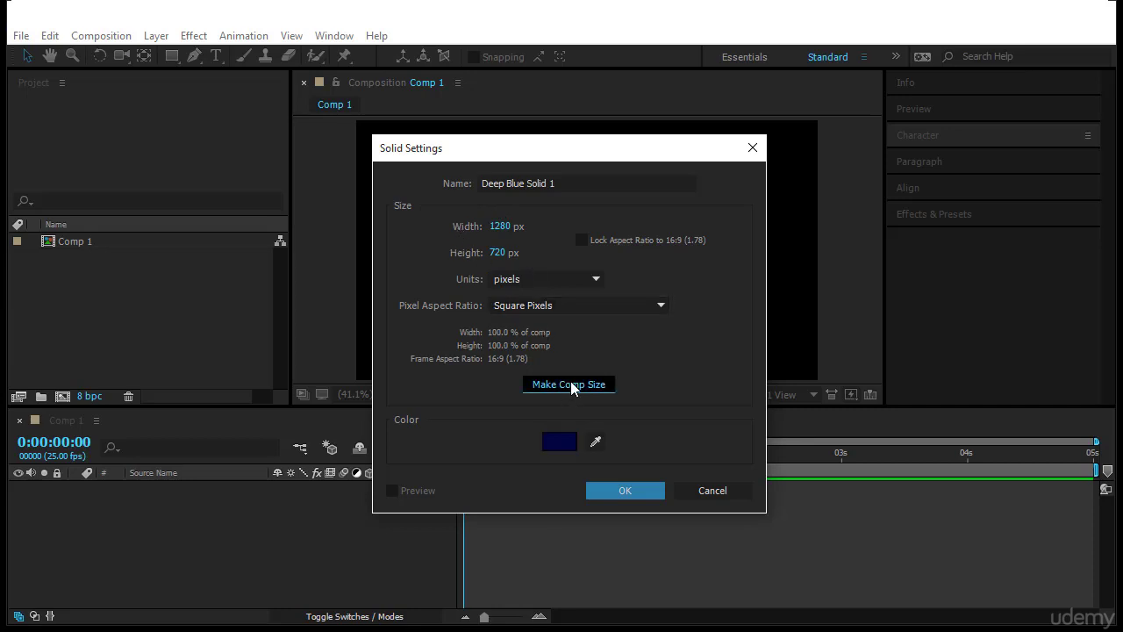
Step: Set the new solid's width to 700 px
left_click_drag(499, 230, 397, 235)
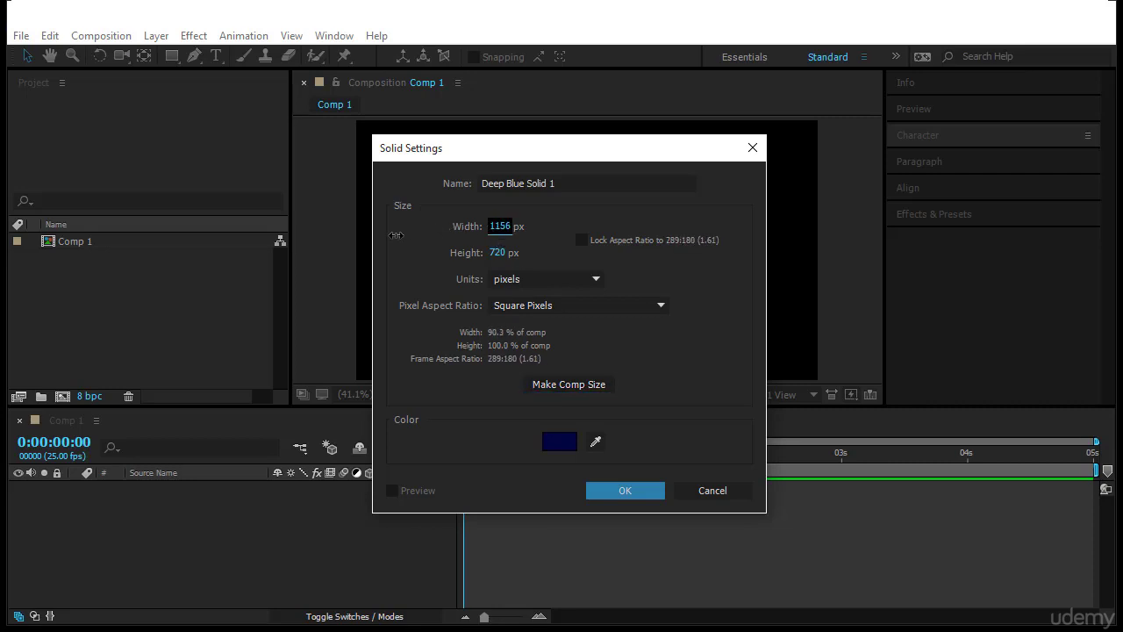
left_click(500, 227)
type("700")
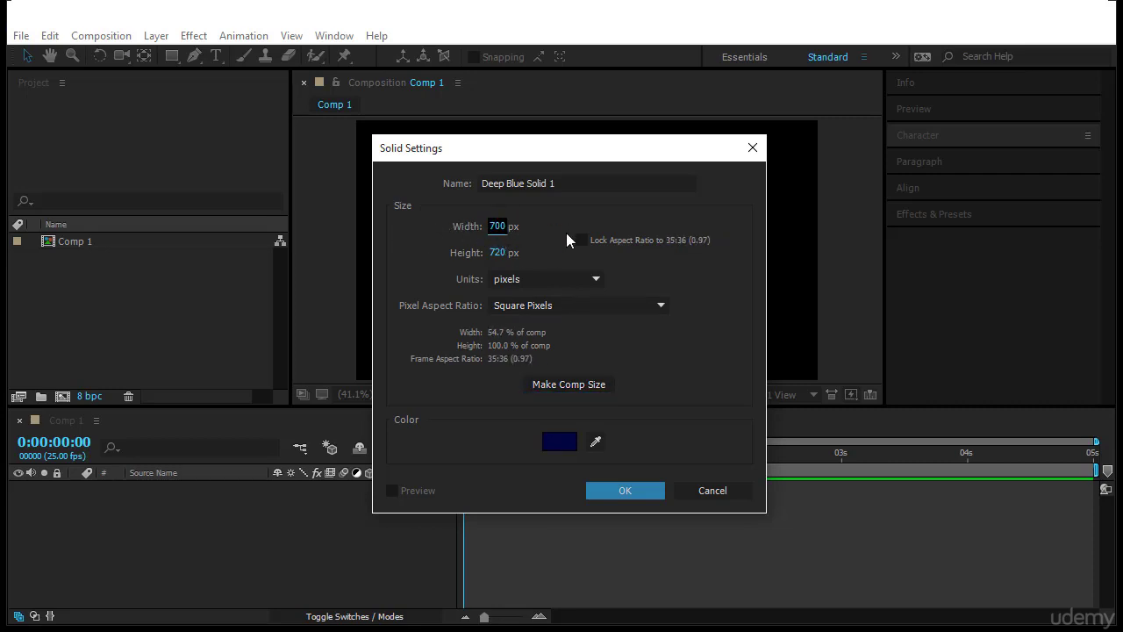
Step: Match the solid's size to the composition and create the layer
left_click(562, 386)
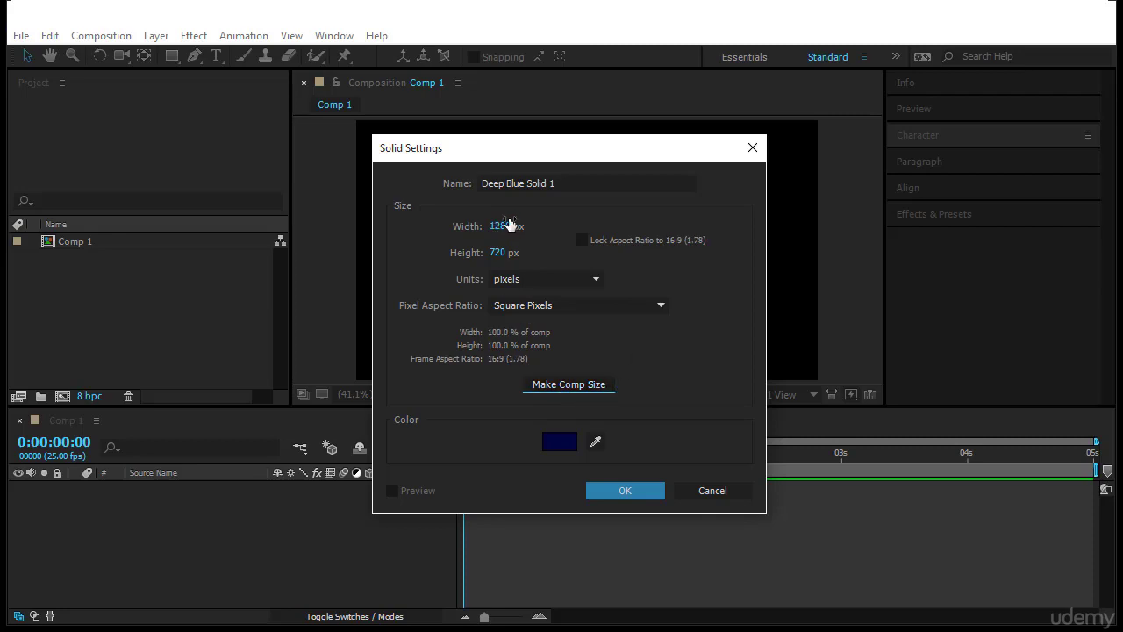
left_click(633, 492)
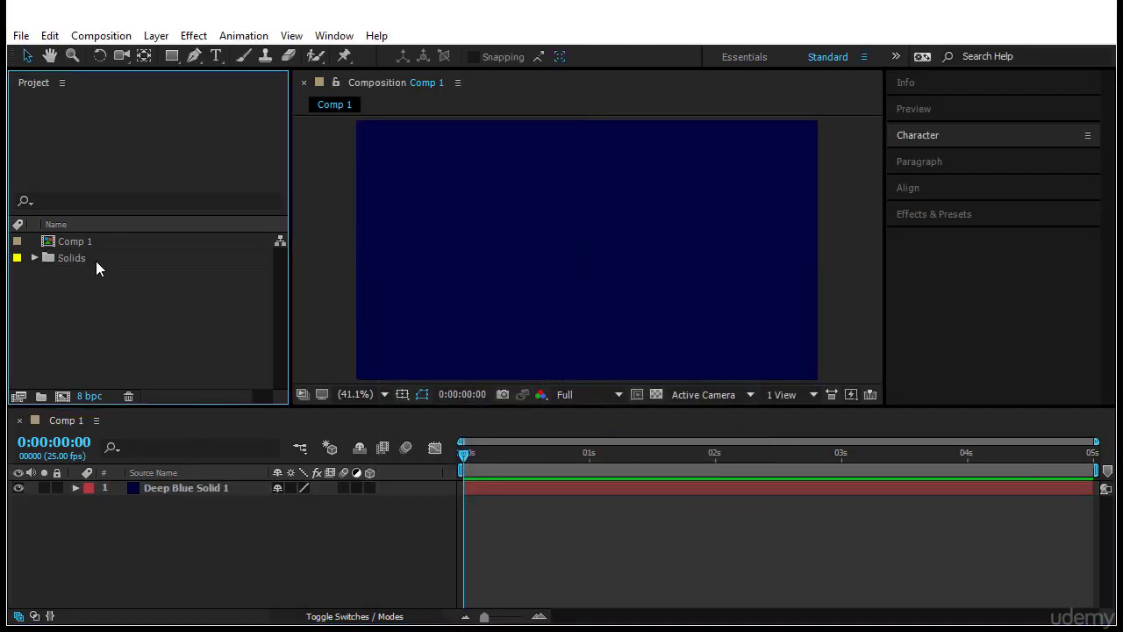
Step: Expand the Solids folder in the project and select the deep blue solid to view its details
left_click(95, 260)
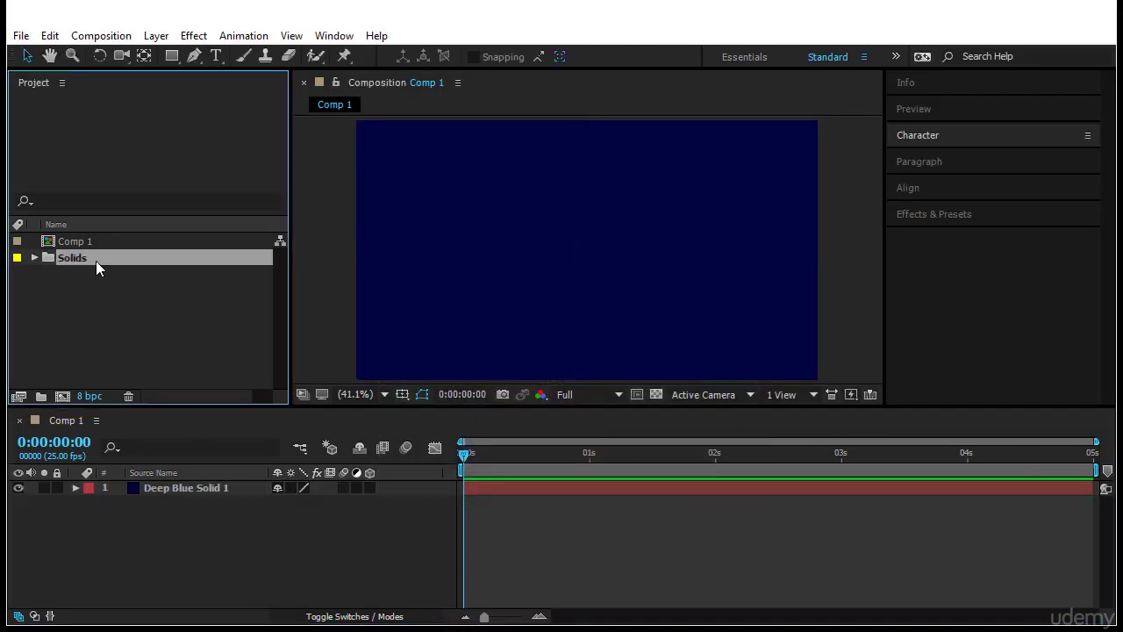
left_click(34, 257)
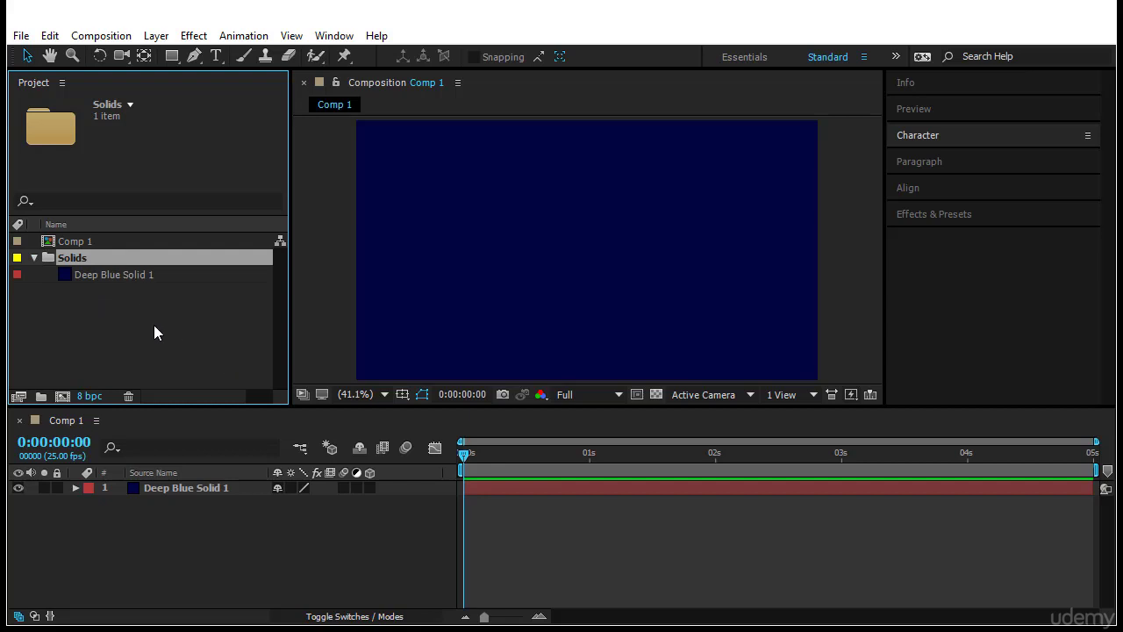
left_click(119, 277)
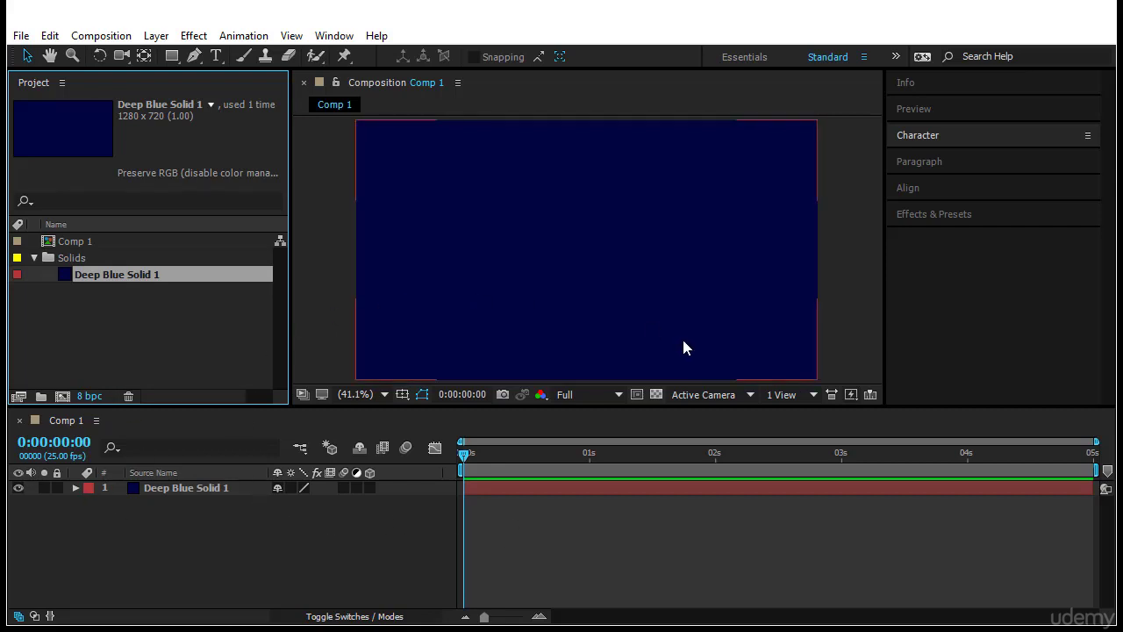
Step: Lock the deep blue solid's layer, unlock it again and select it in the composition
left_click(652, 194)
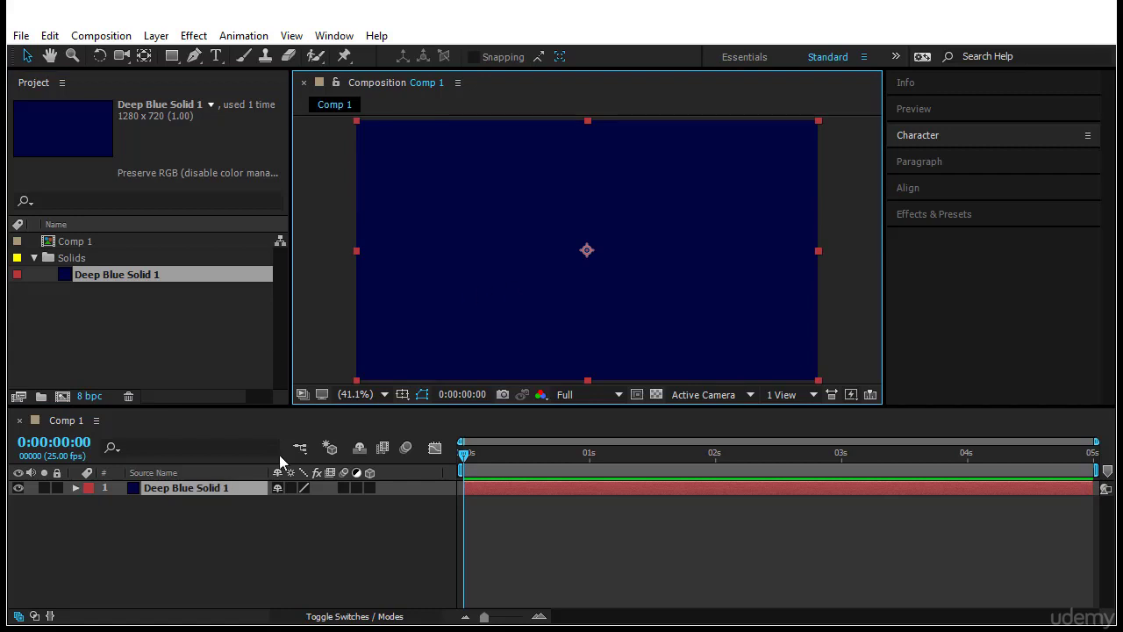
left_click(57, 488)
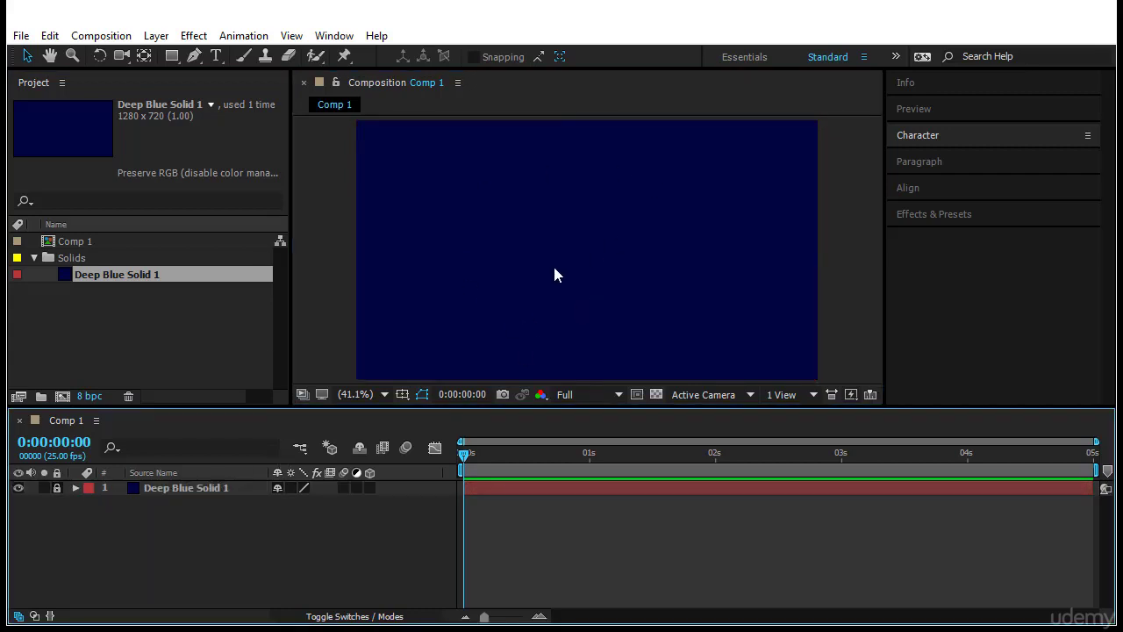
left_click(57, 488)
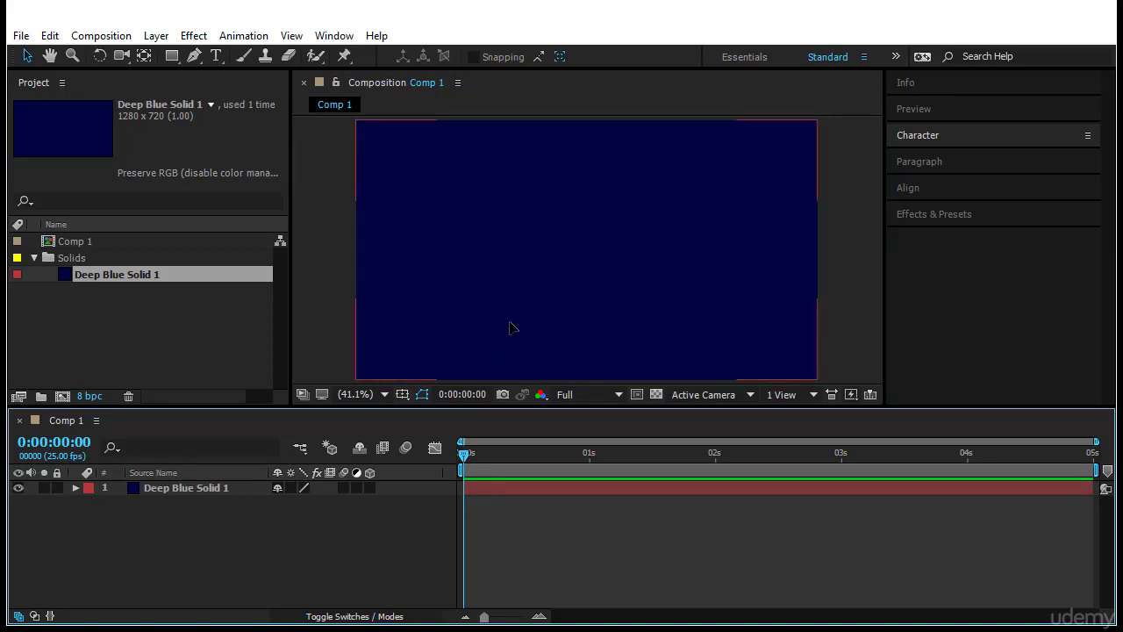
left_click(509, 326)
Step: Open Comp 1's composition settings, review its size, frame rate and duration, and close them
right_click(63, 420)
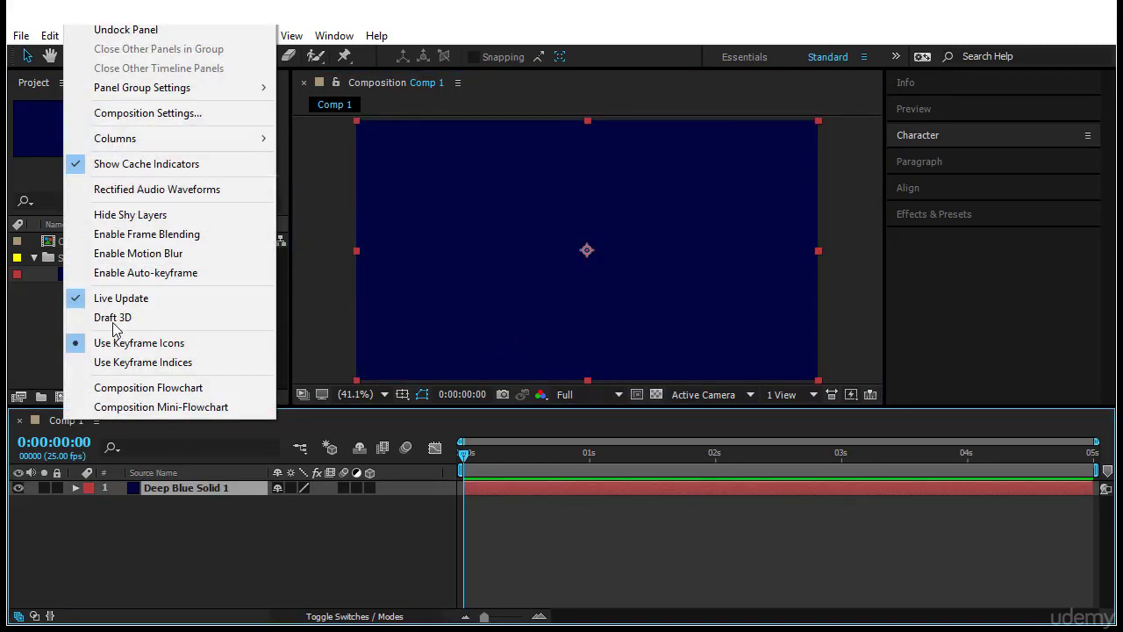
left_click(171, 115)
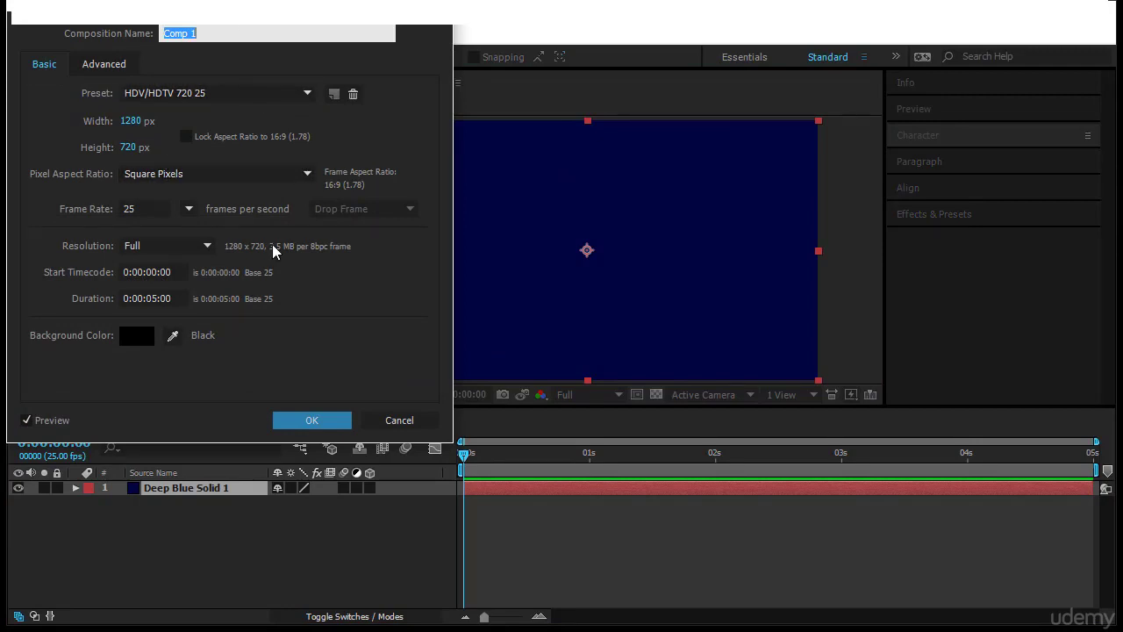
left_click_drag(245, 6, 270, 40)
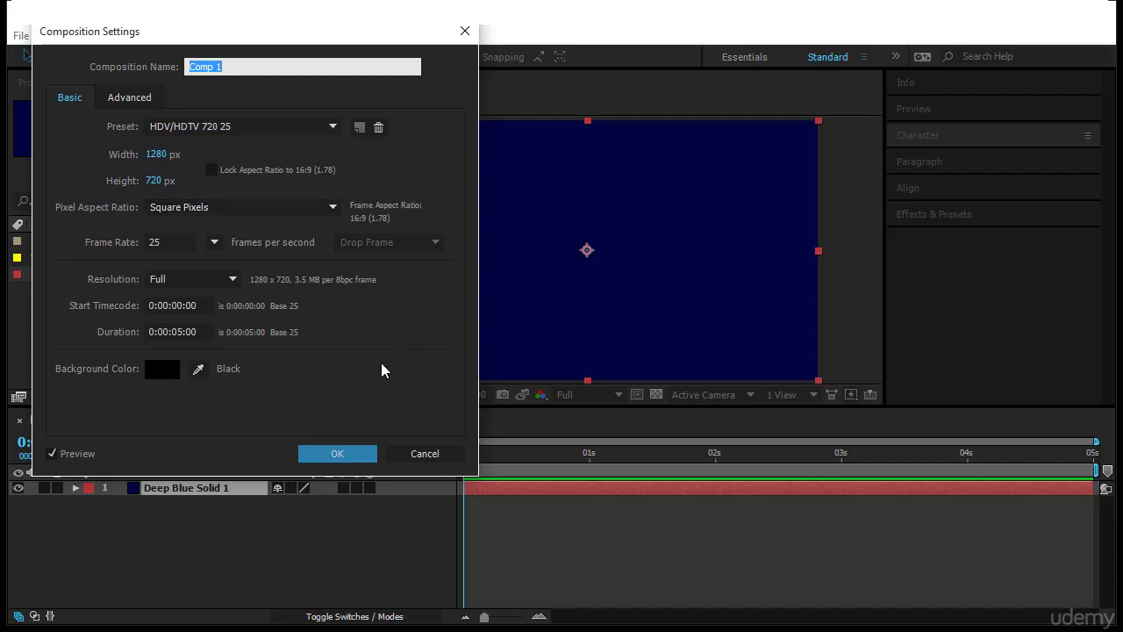
left_click(301, 455)
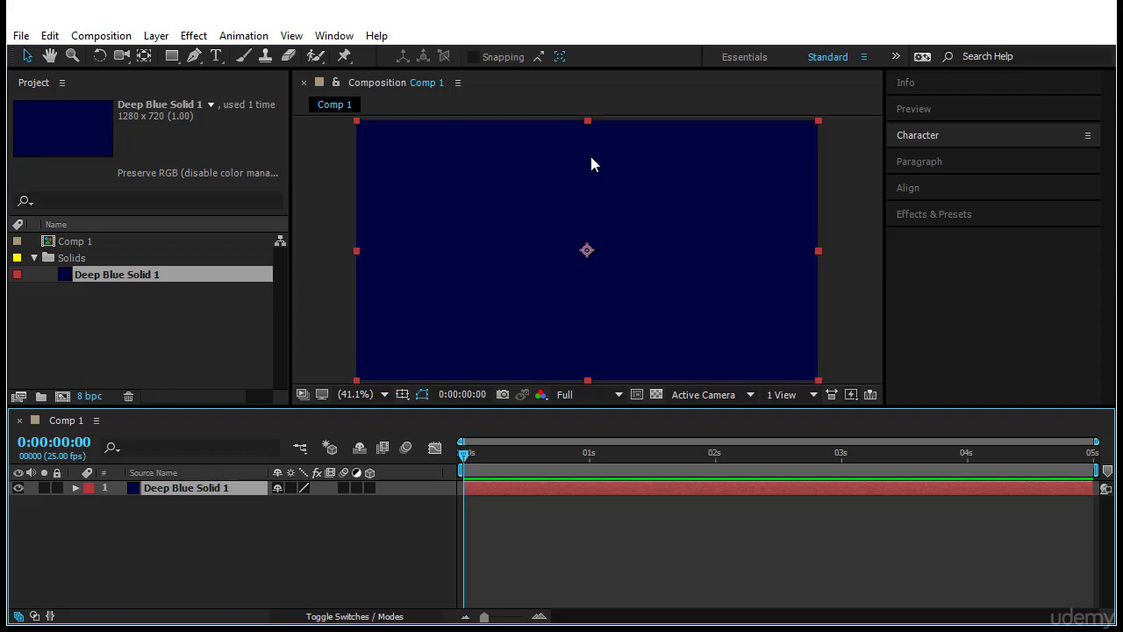
Step: Reveal the deep blue solid's Transform properties and scale it down to about 55 by 47 percent
left_click(150, 324)
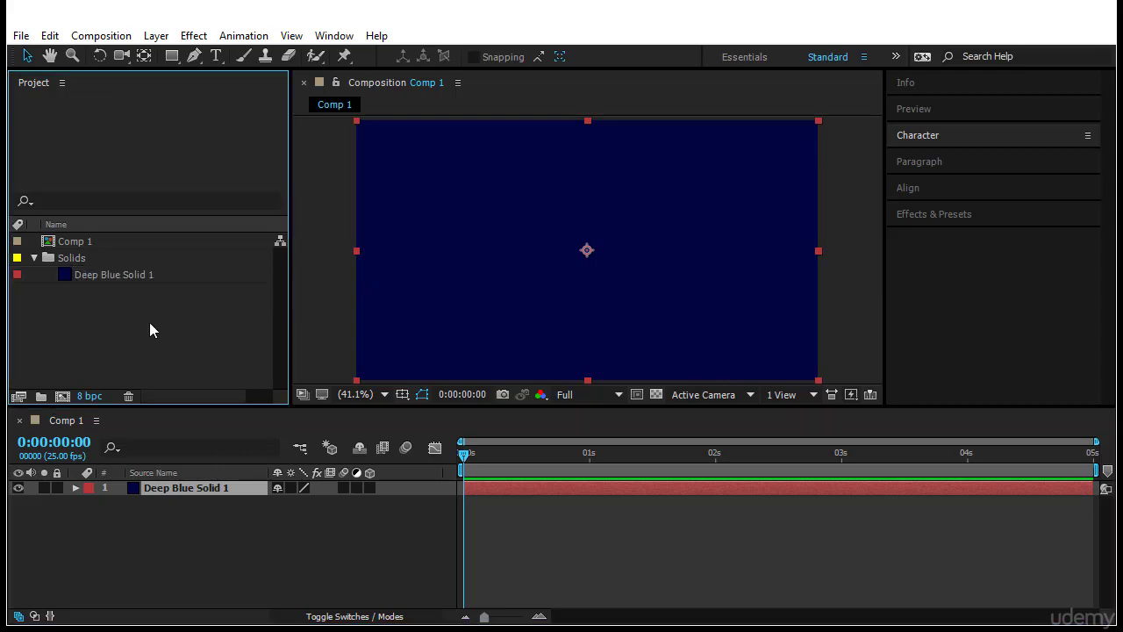
left_click(75, 488)
left_click(90, 503)
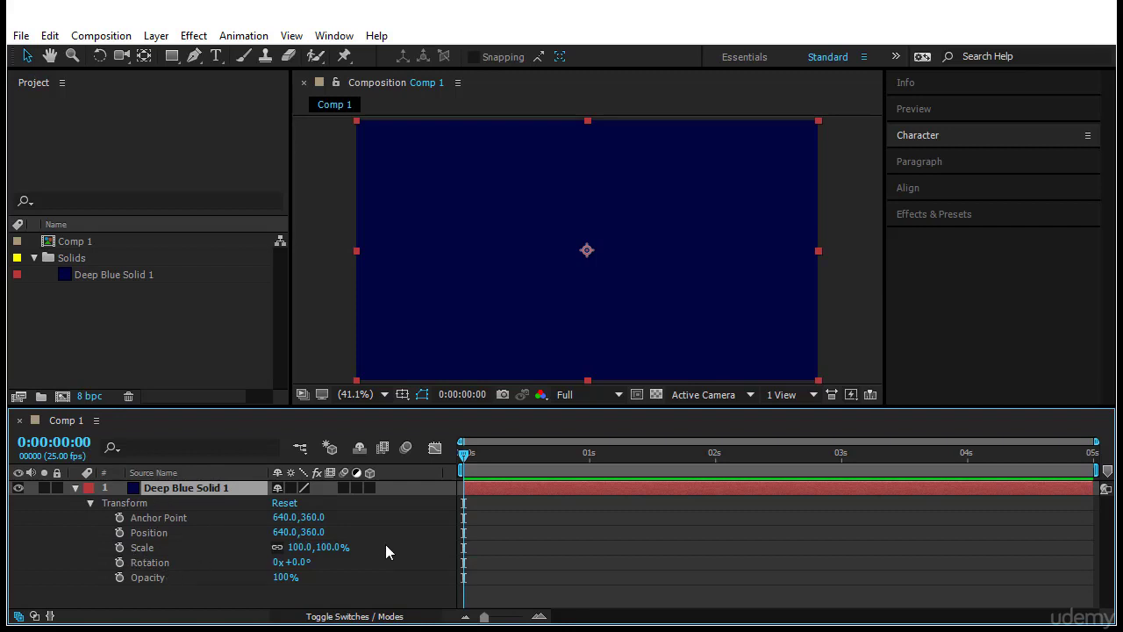
left_click_drag(587, 122, 587, 189)
left_click_drag(819, 259, 717, 258)
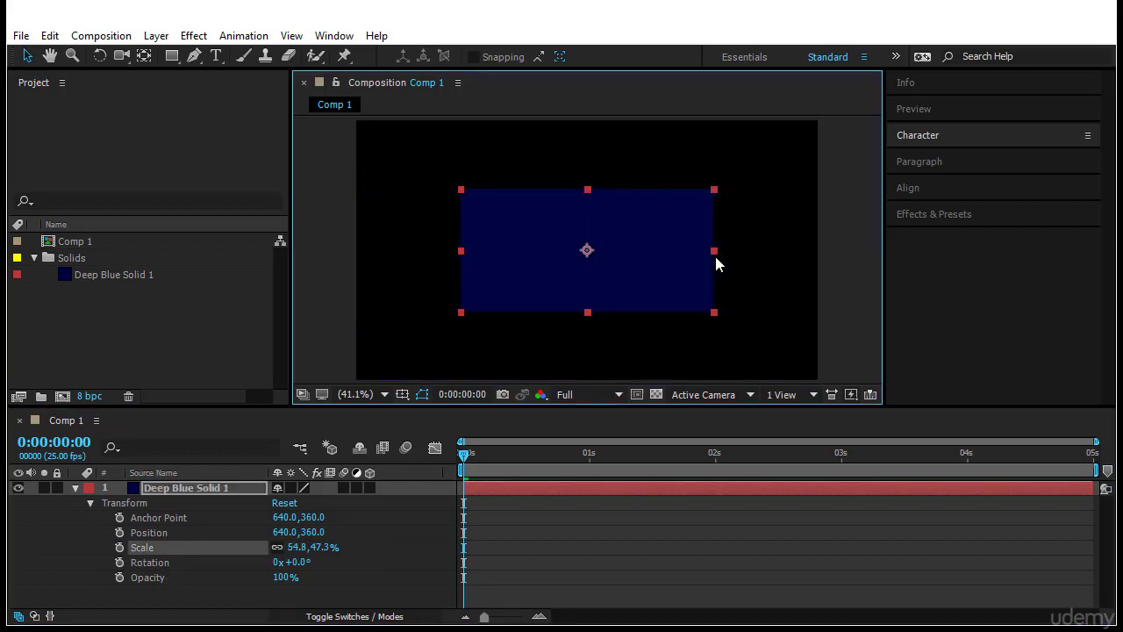
Step: Move the solid to the lower part of the frame and stretch it into a full-width band, about 149 by 32 percent
left_click_drag(634, 269, 695, 252)
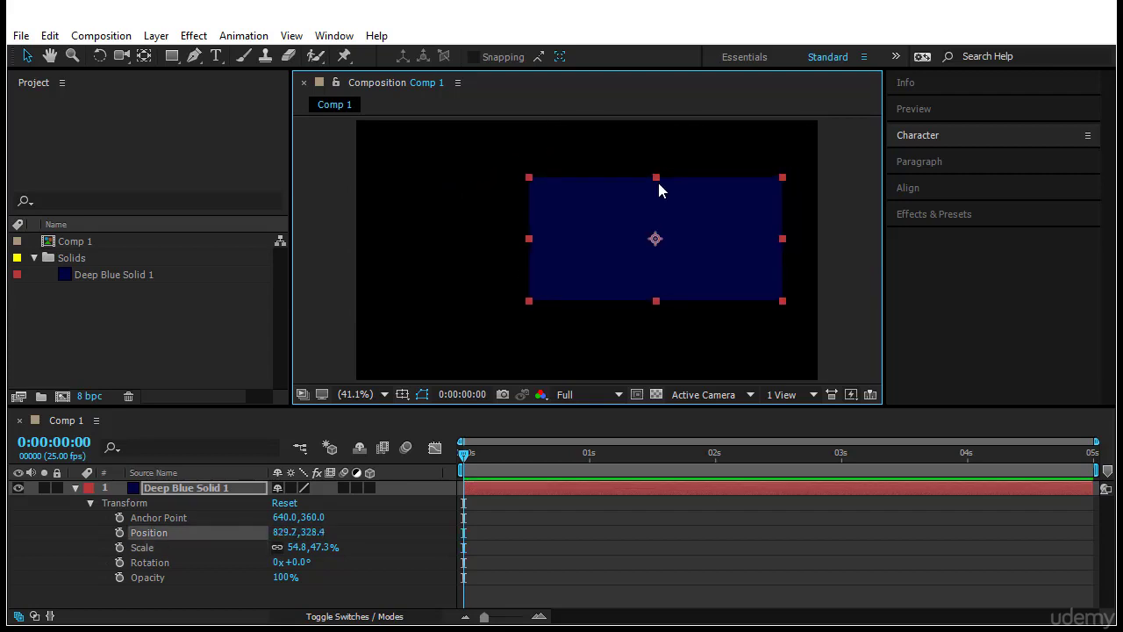
left_click_drag(657, 178, 478, 316)
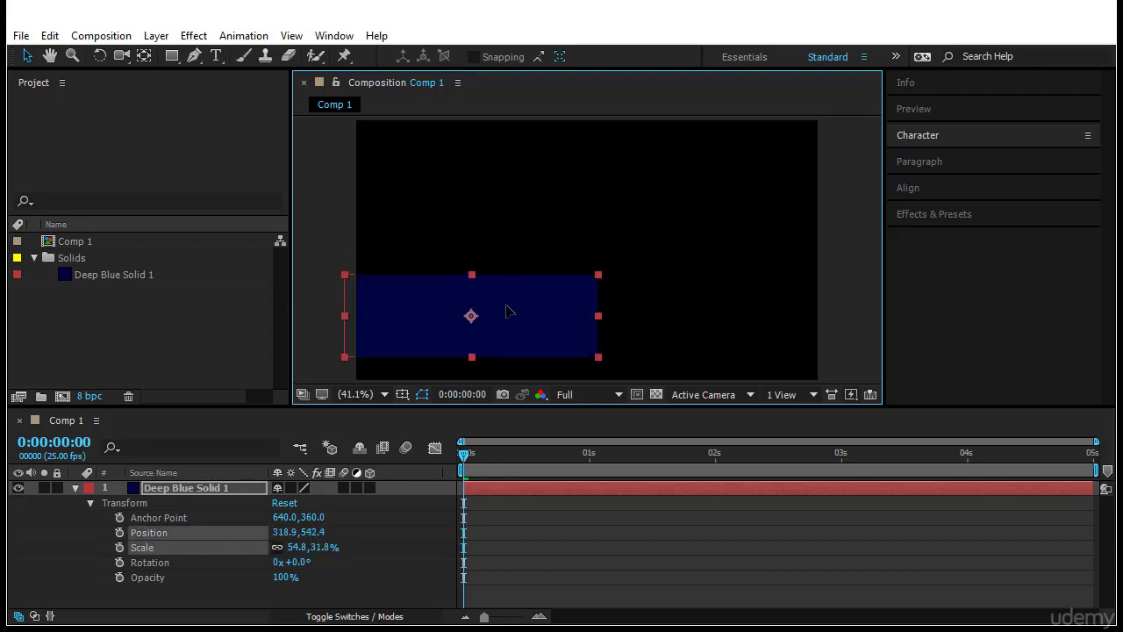
left_click_drag(599, 318, 814, 325)
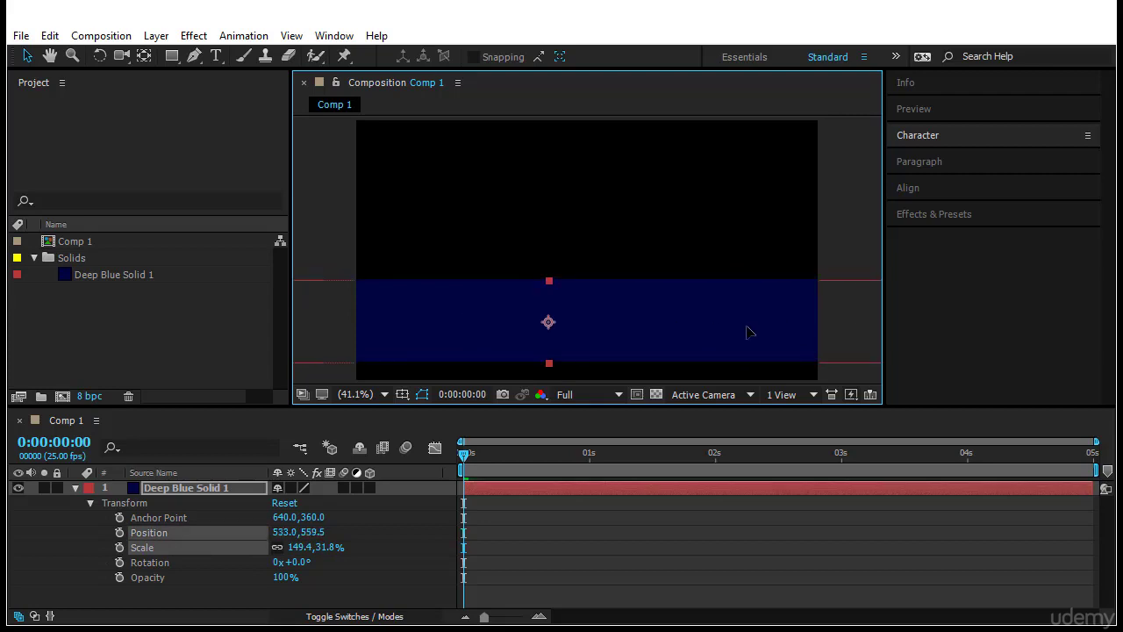
Step: Move the band up, narrow it to about 23 by 32 percent at about 380, 263, and collapse the layer's properties
left_click_drag(745, 328, 715, 245)
left_click_drag(787, 233, 530, 216)
left_click(637, 251)
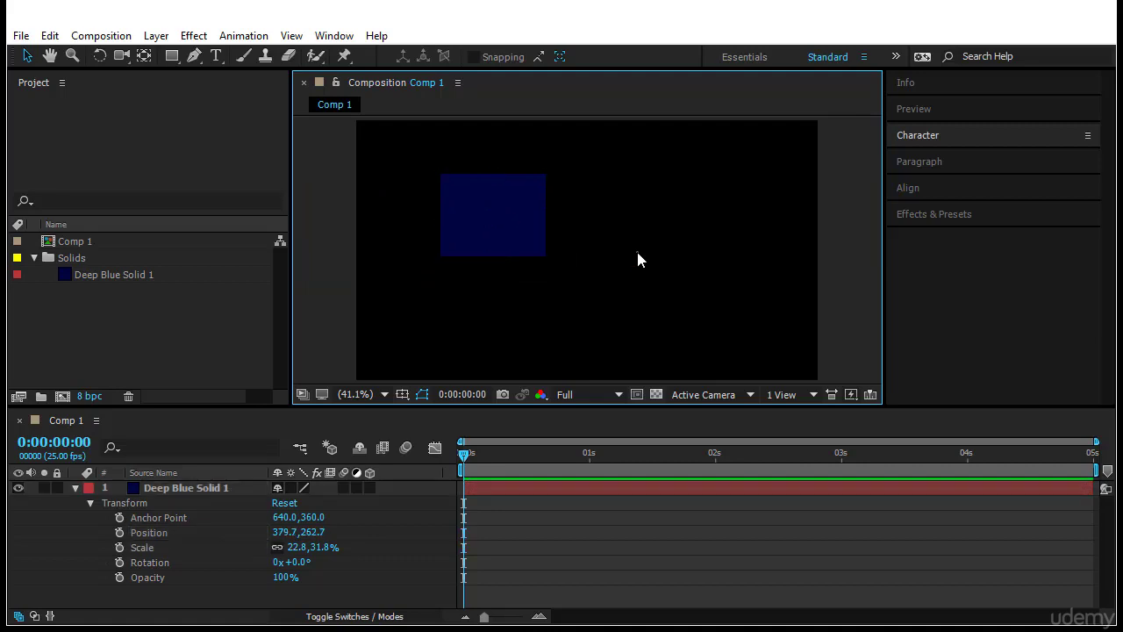
left_click(522, 233)
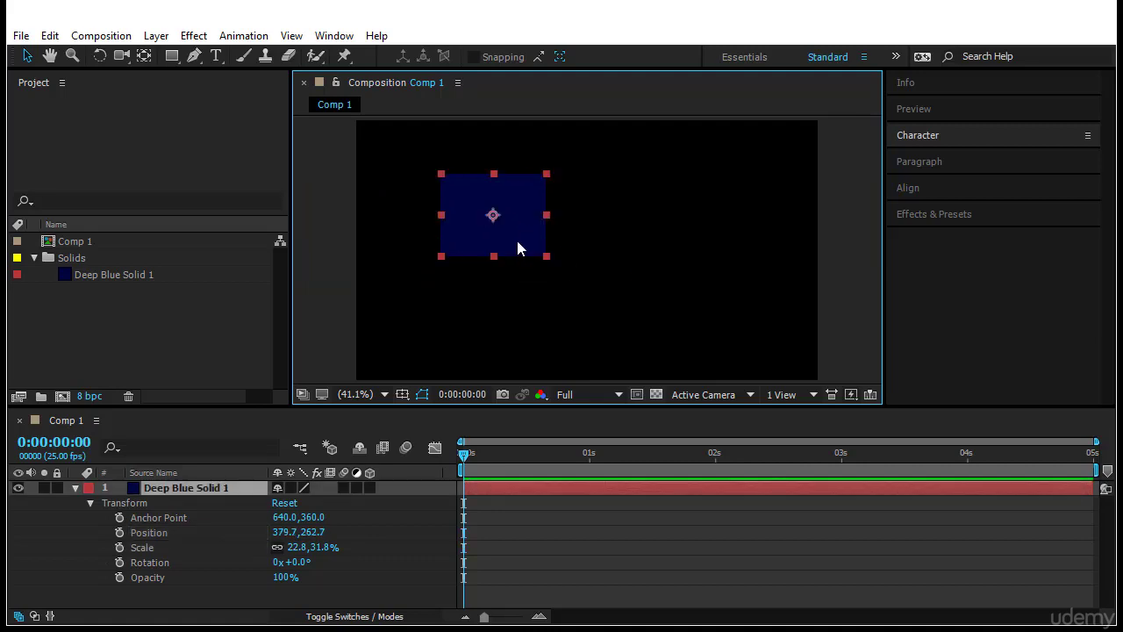
left_click(73, 488)
Step: Start a second solid layer in Comp 1 and choose a bright yellow as its colour
left_click(156, 35)
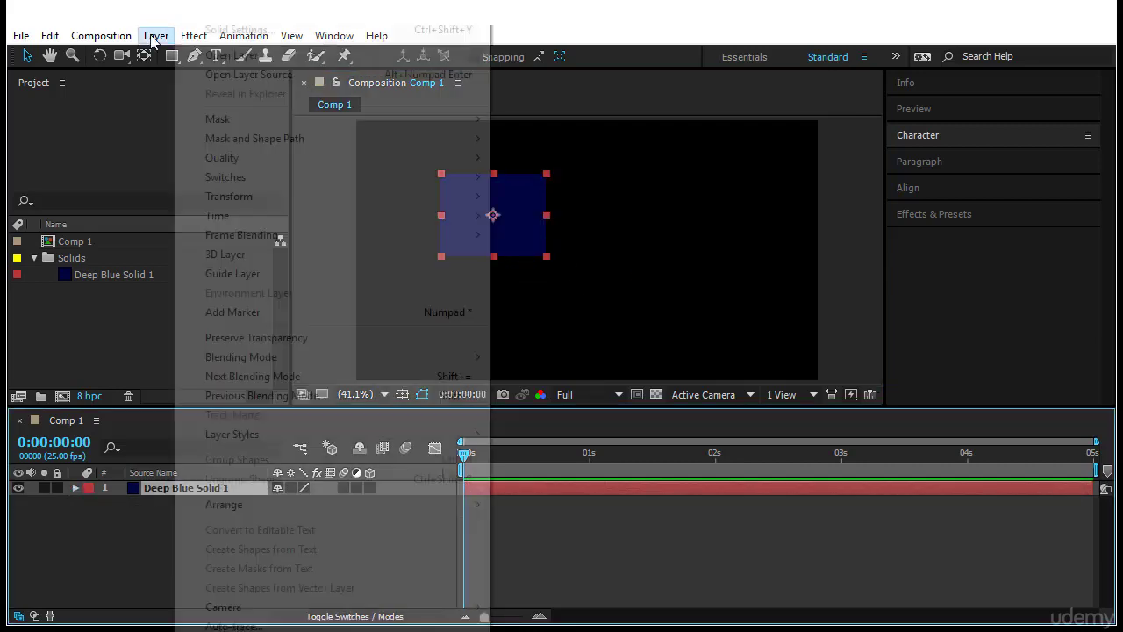
mouse_move(234, 9)
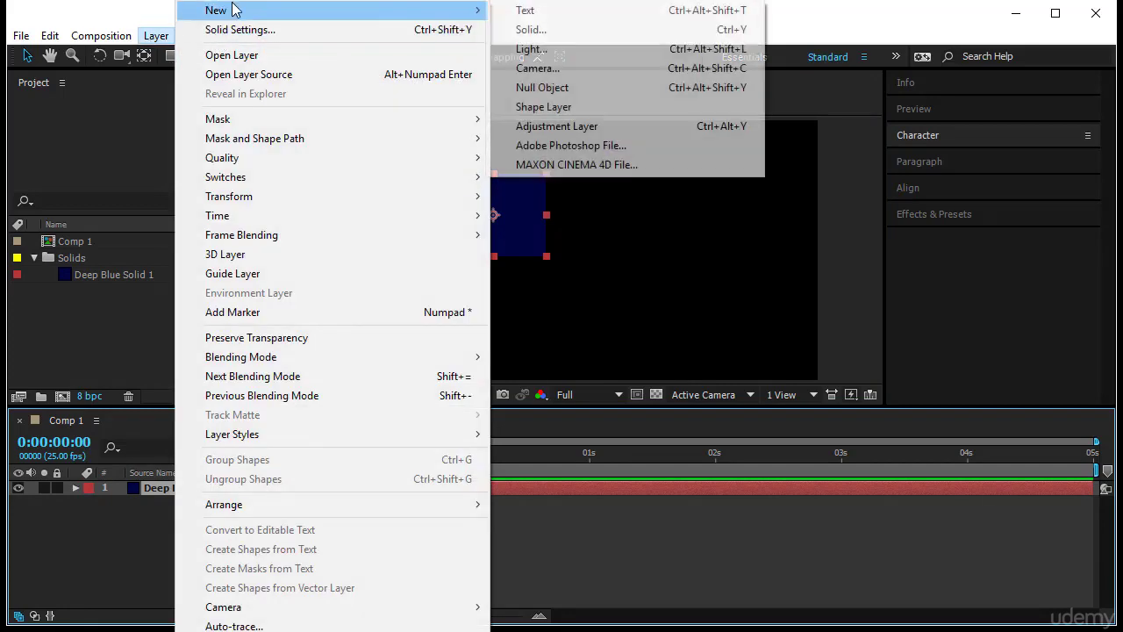
left_click(555, 31)
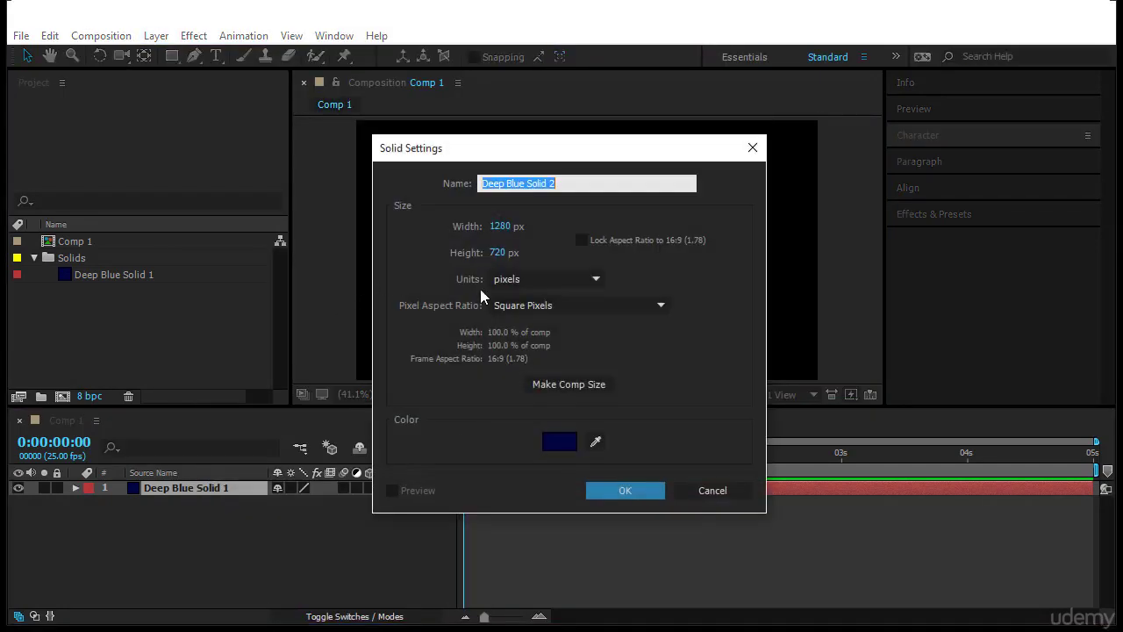
left_click(560, 441)
left_click(837, 249)
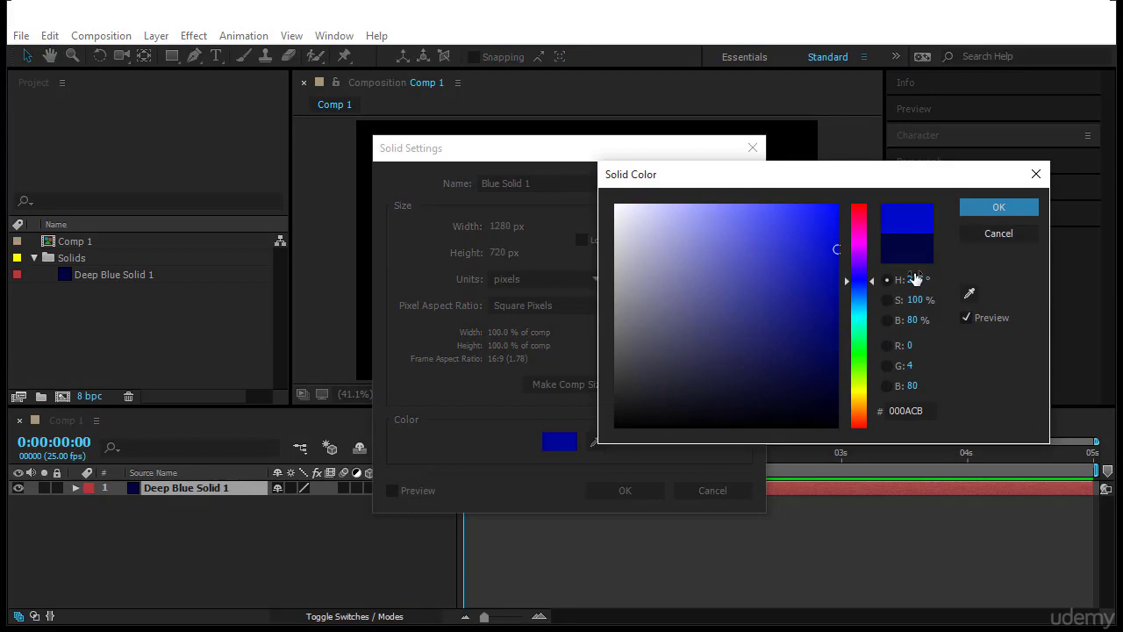
left_click(866, 394)
left_click(866, 401)
left_click(836, 205)
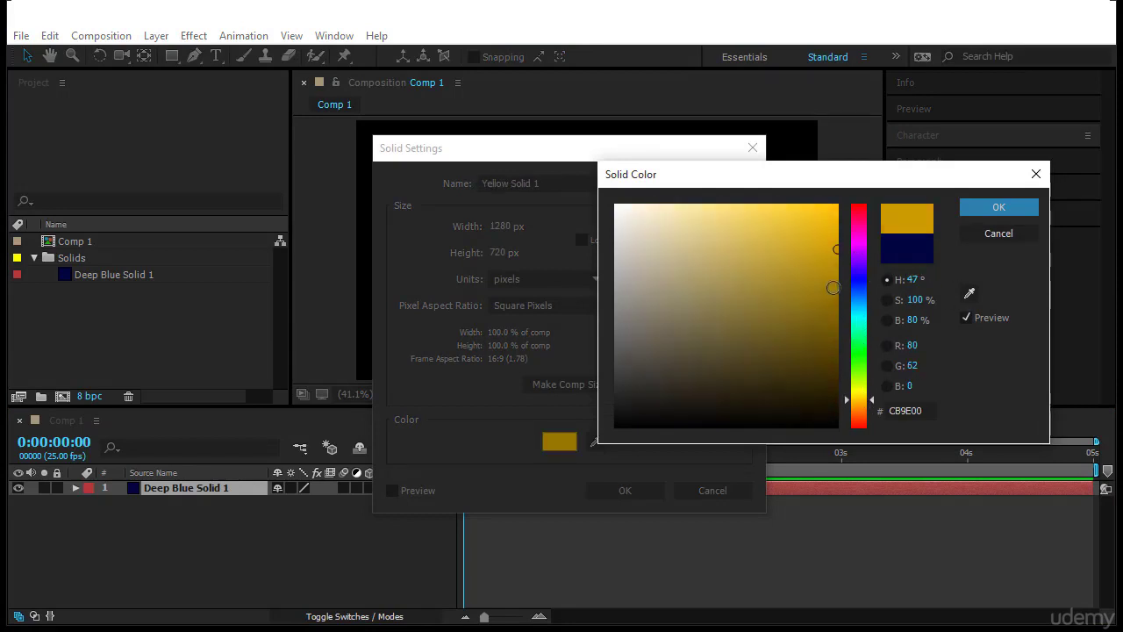
left_click(999, 207)
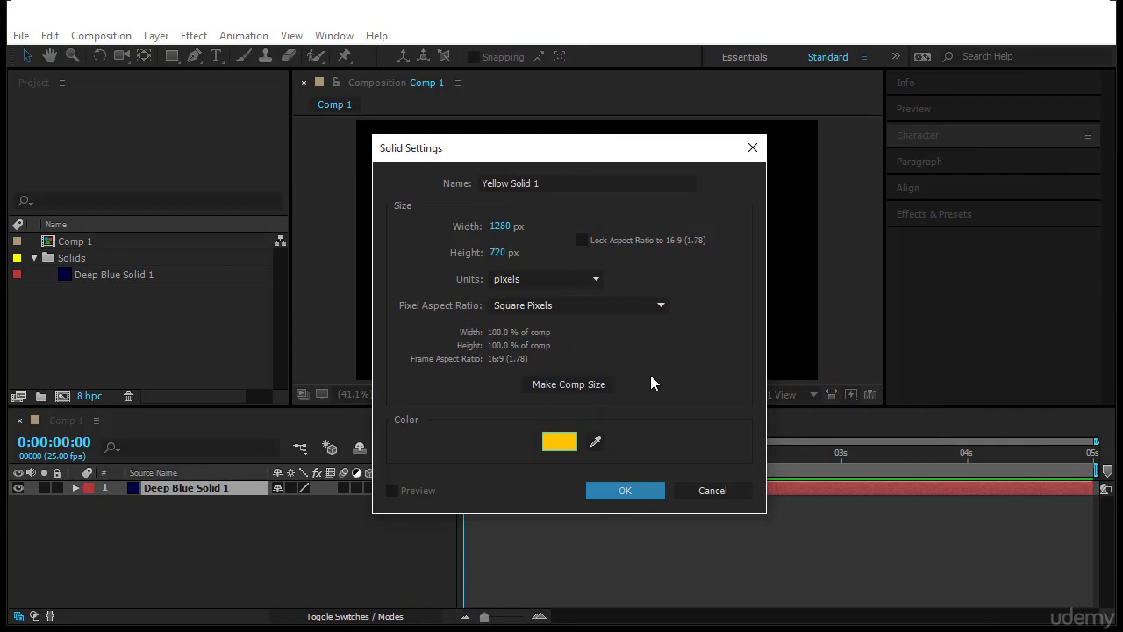
Step: Create the yellow solid, scale it down to a wide rectangle and place it beside the deep blue one in the upper frame
left_click(625, 490)
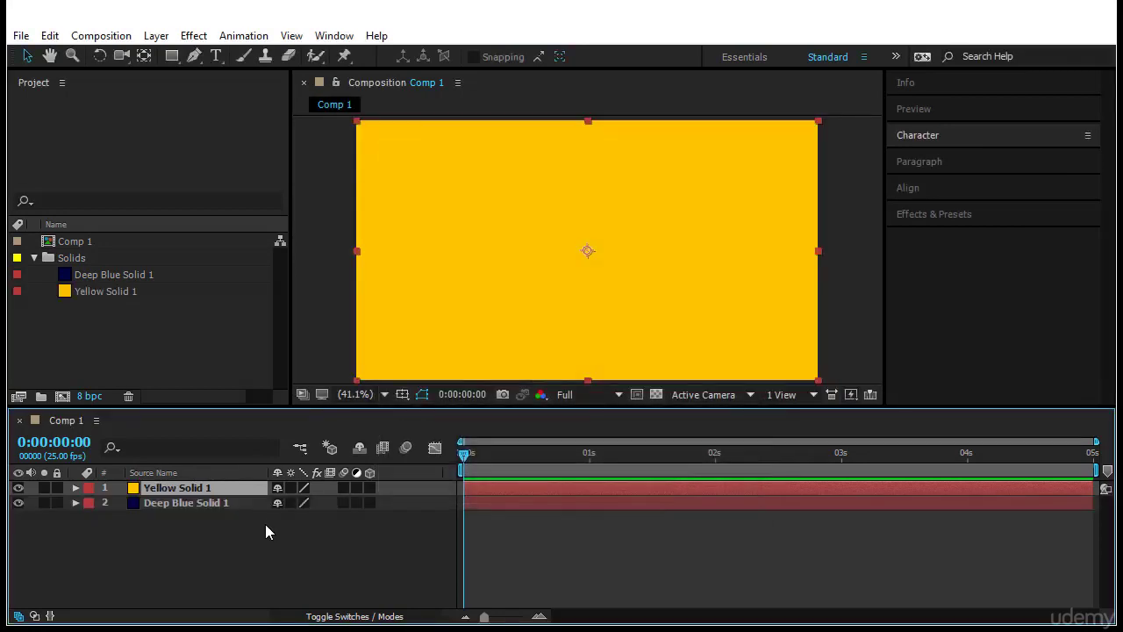
left_click_drag(819, 120, 695, 216)
left_click(531, 244)
left_click(179, 317)
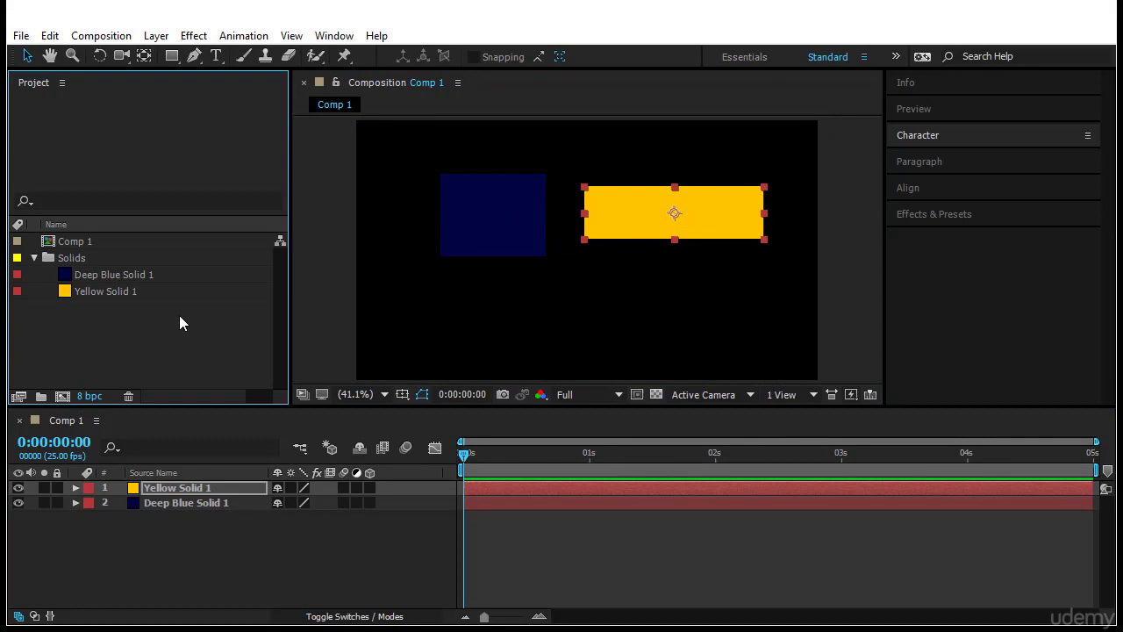
Step: Add Deep Blue Solid 1 from the project to Comp 1 again, scale it down to a rectangle and place it below the yellow one
left_click(114, 294)
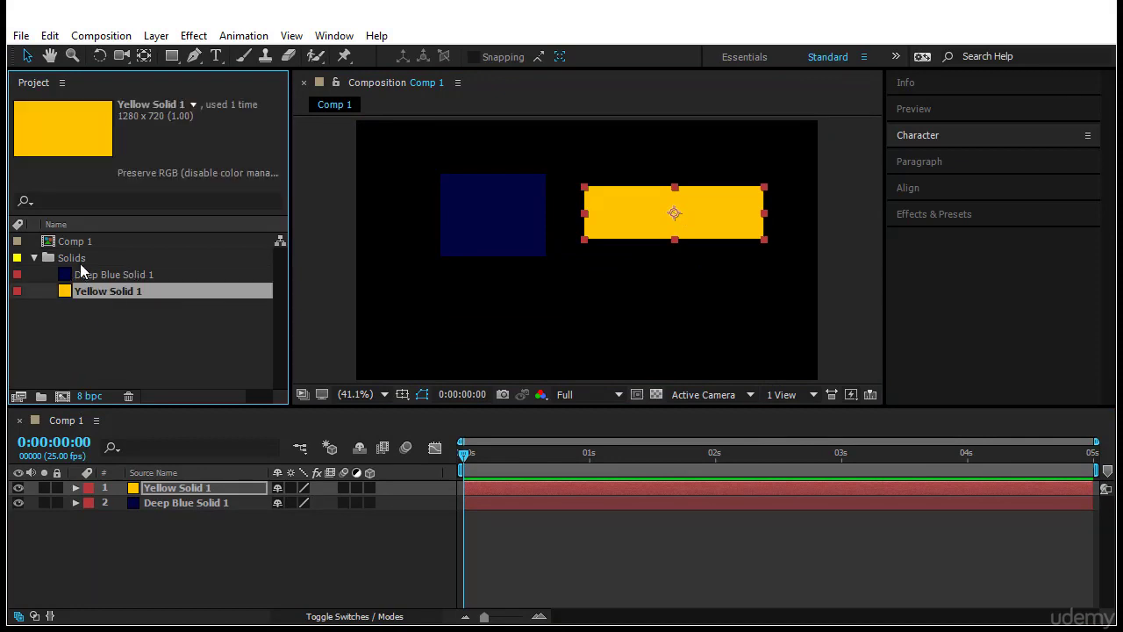
left_click(152, 535)
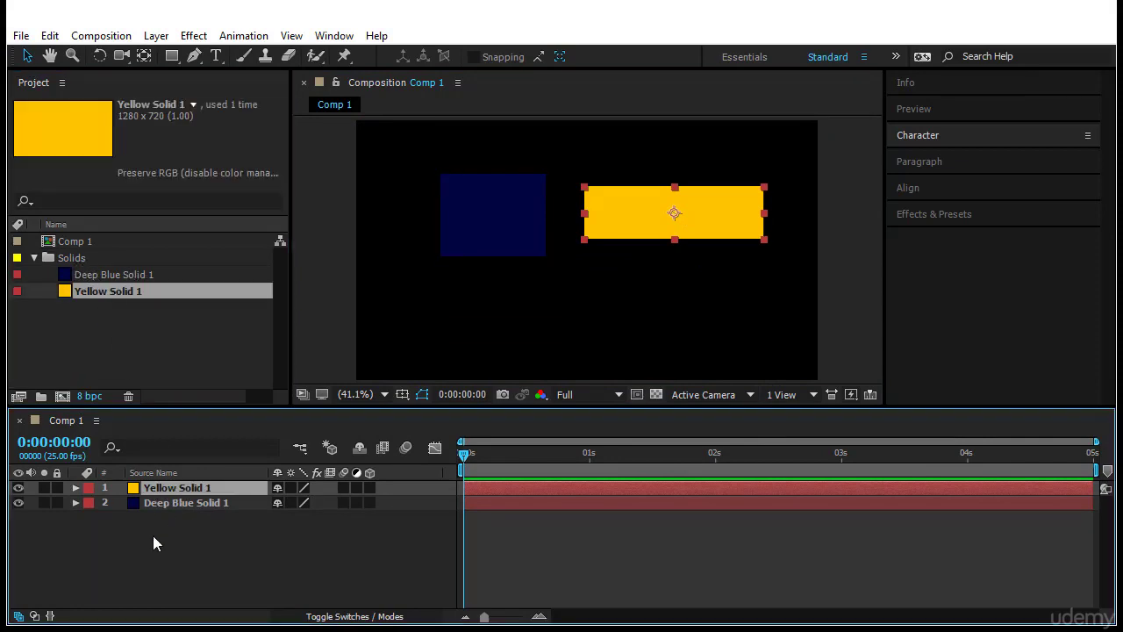
left_click_drag(157, 276, 188, 488)
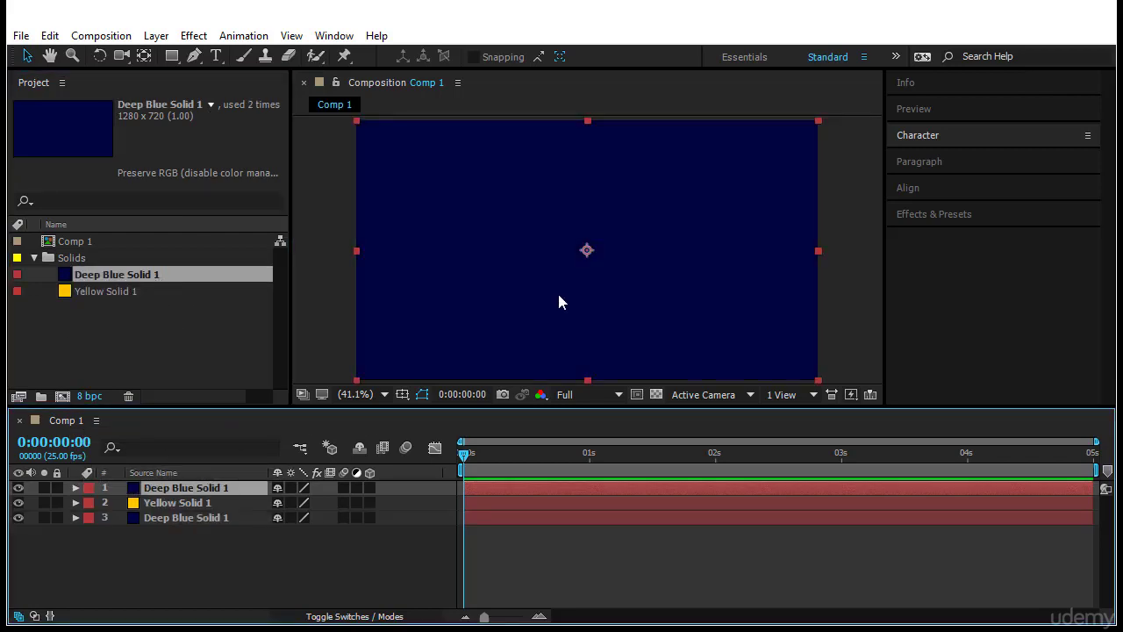
left_click_drag(825, 122, 686, 218)
left_click_drag(615, 250, 661, 309)
left_click(179, 490)
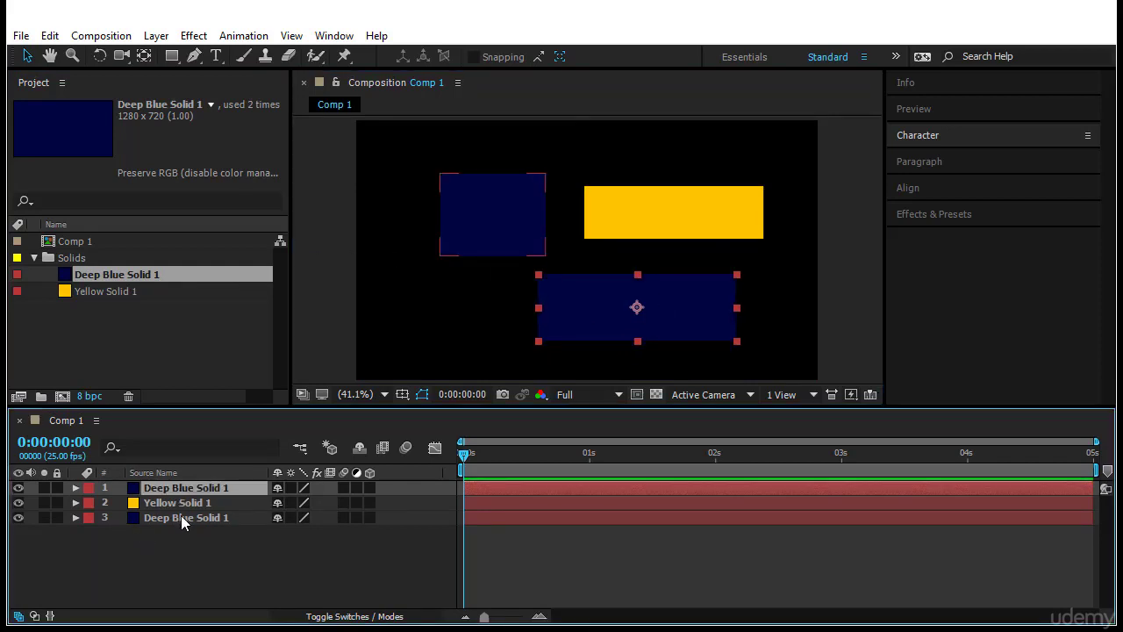
left_click(181, 517)
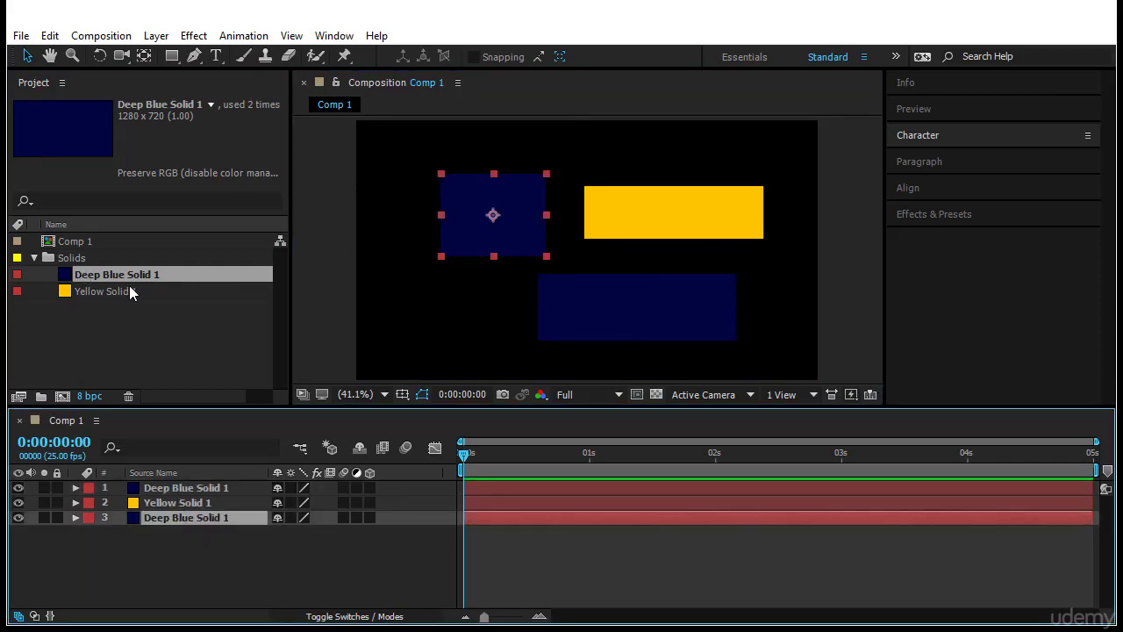
Step: Add one more Deep Blue Solid 1 layer on top of Comp 1 and delete it again
left_click_drag(131, 272, 169, 485)
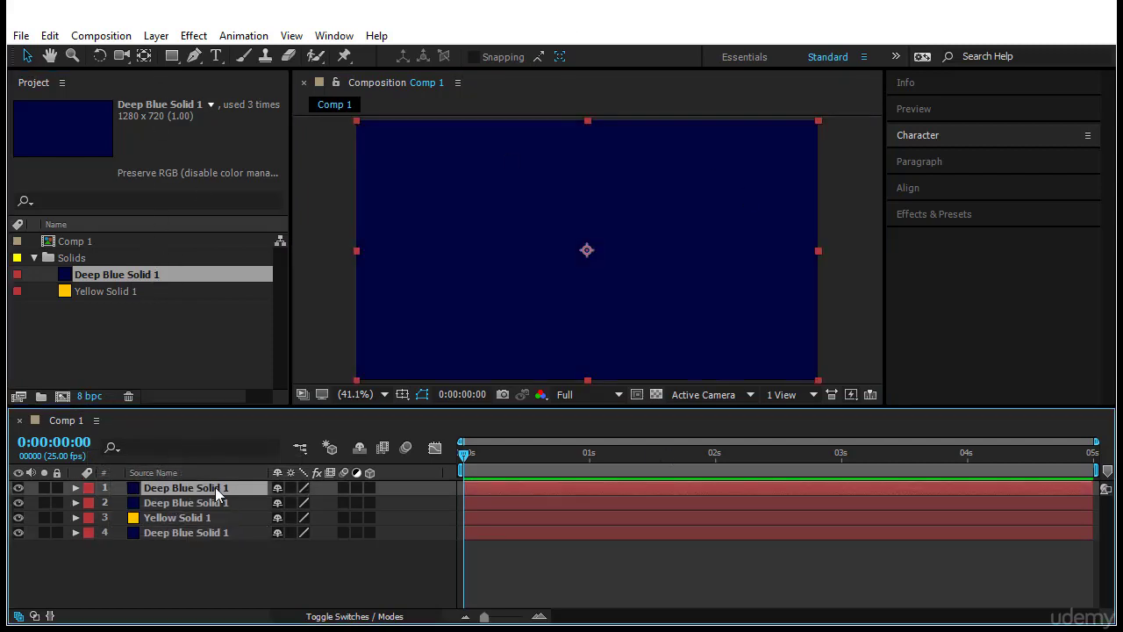
left_click(649, 249)
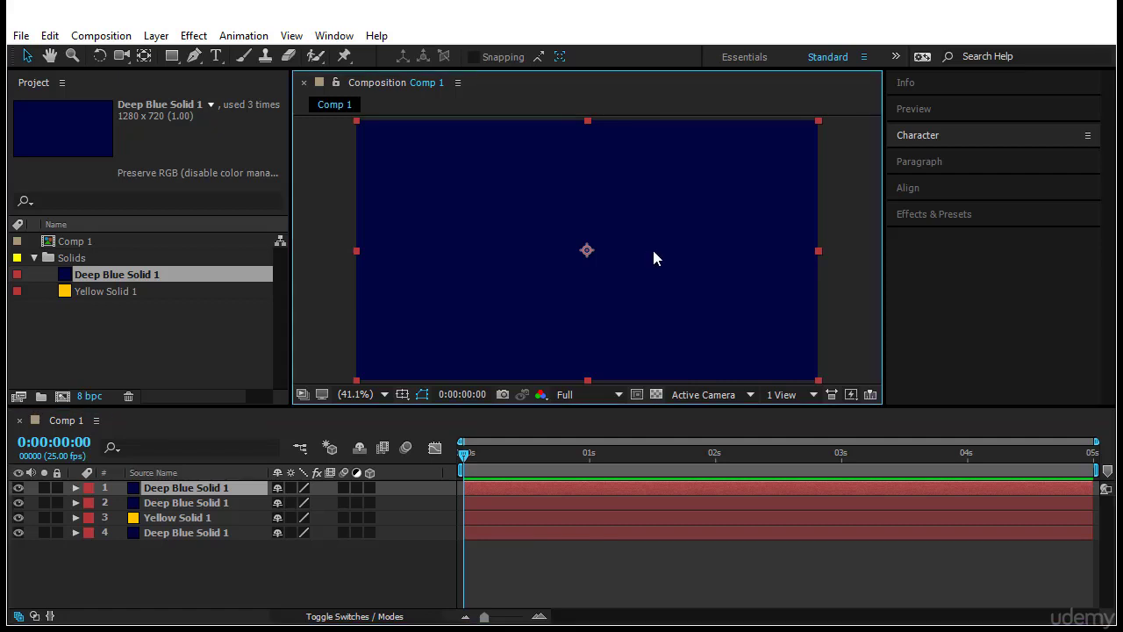
key("Delete")
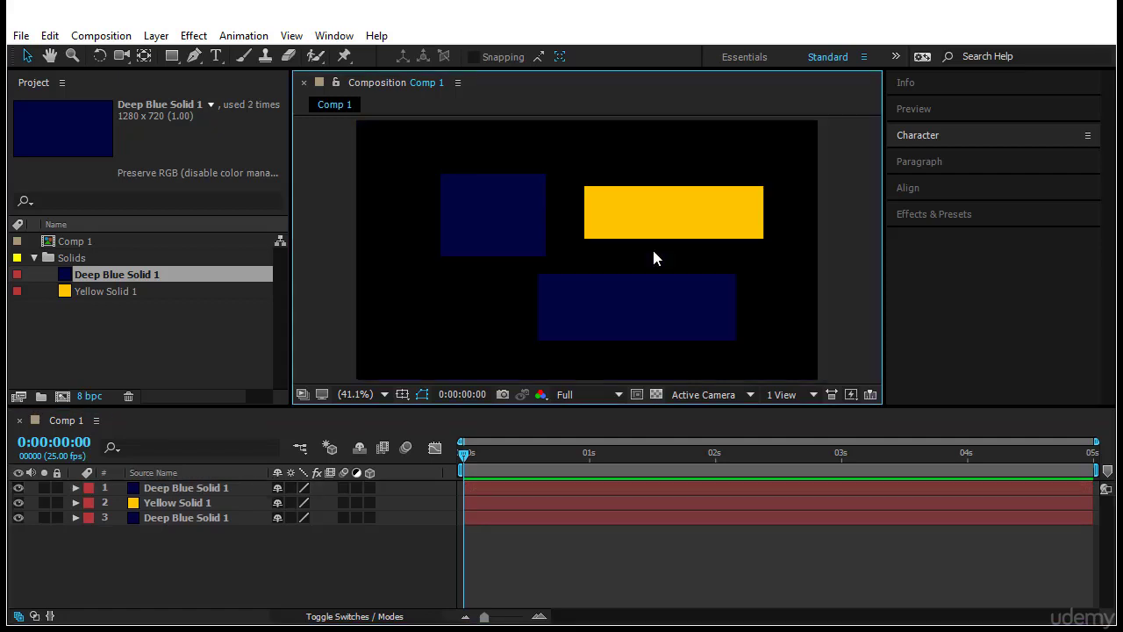
Step: Select the layers of Comp 1 one after another to examine which rectangle in the frame belongs to each
left_click(233, 553)
left_click(193, 487)
left_click(186, 506)
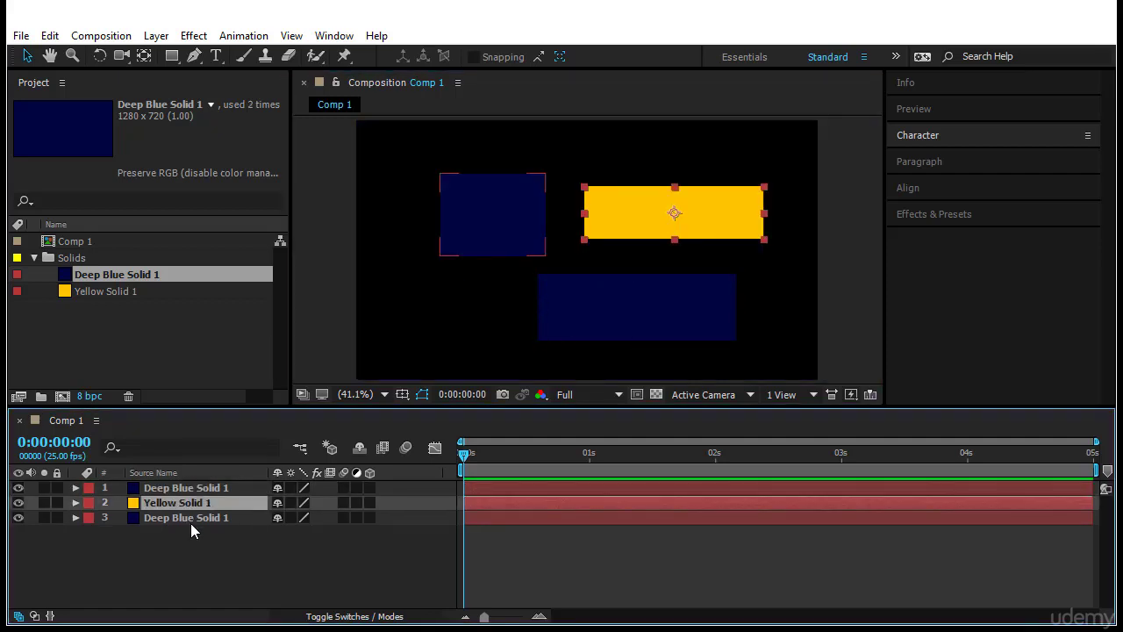
left_click(190, 522)
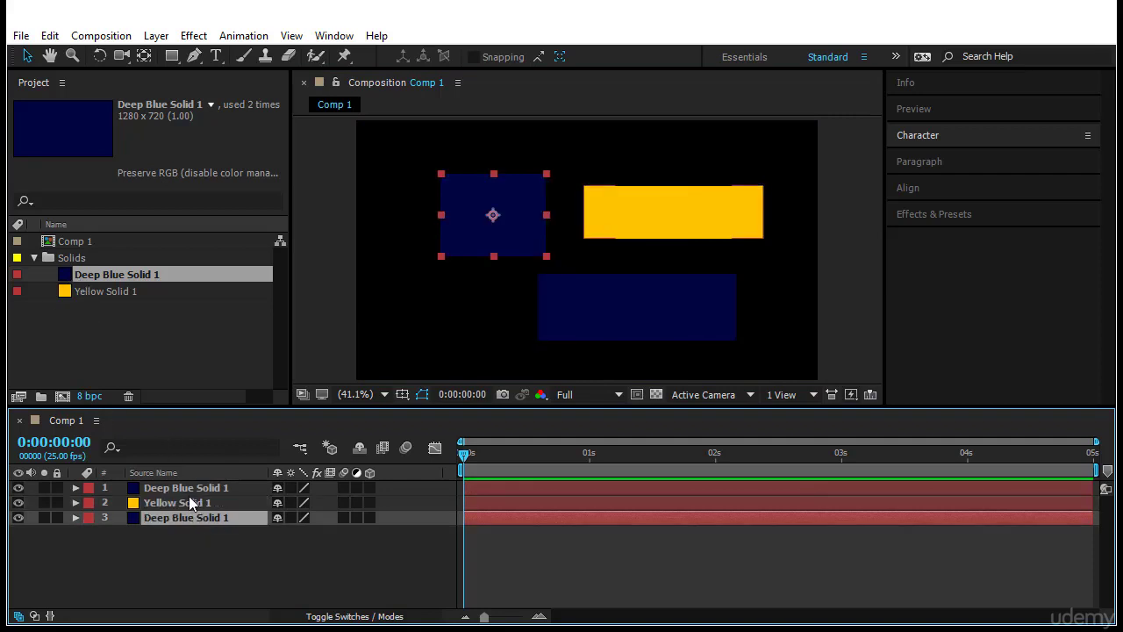
left_click(187, 494)
left_click(197, 516)
left_click(208, 569)
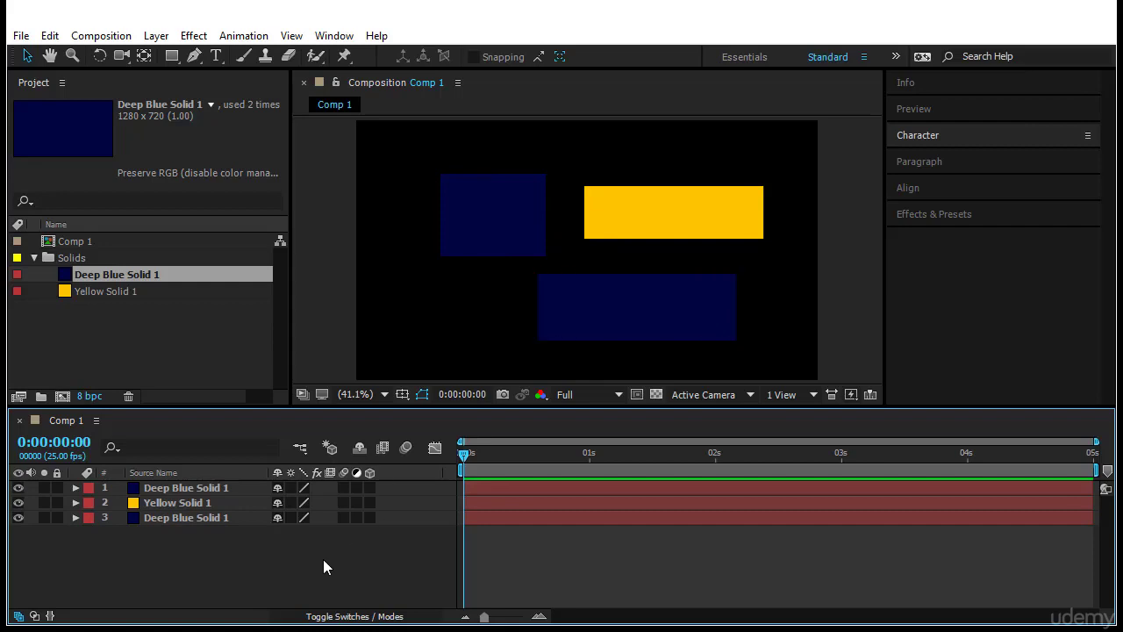
Step: Open the solid settings of the topmost deep blue layer, the rectangle below the yellow one
left_click(227, 492)
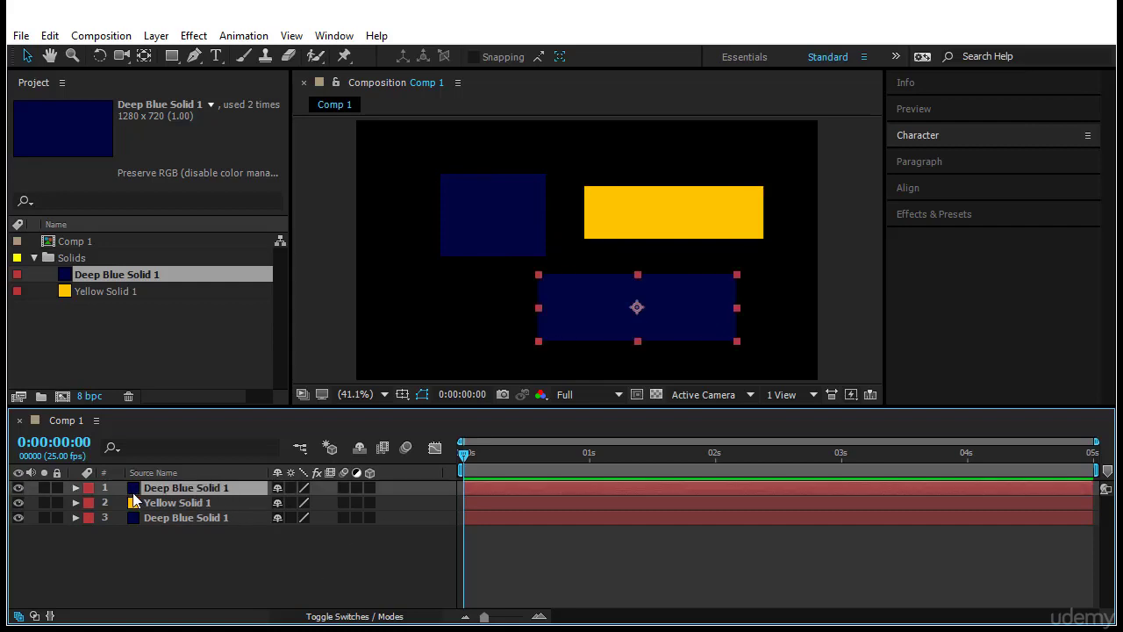
left_click(156, 35)
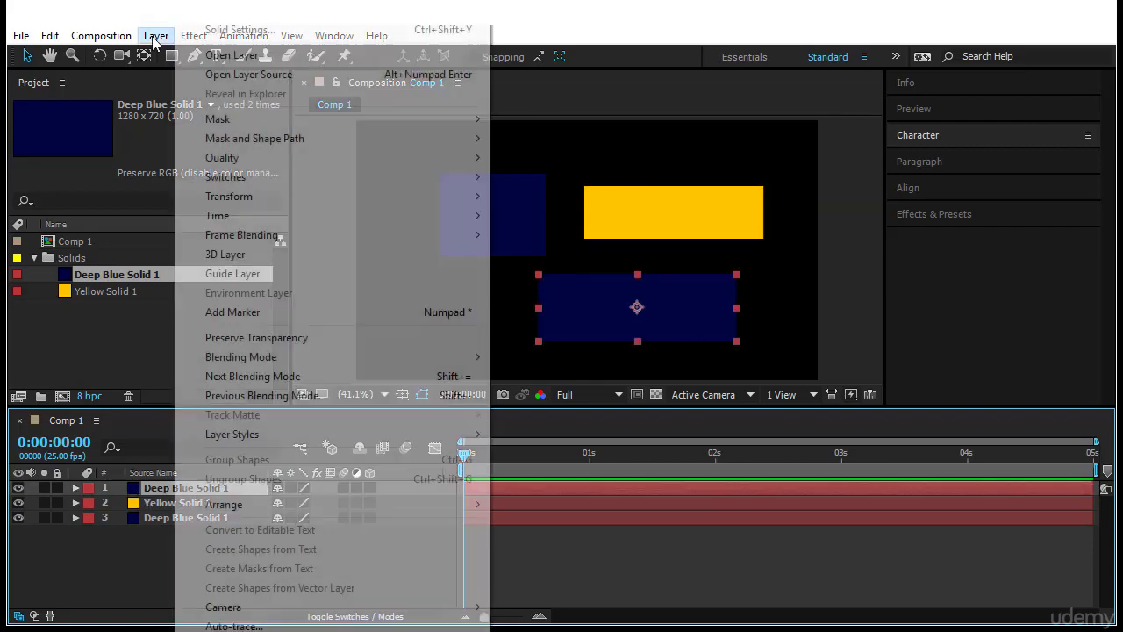
left_click(208, 36)
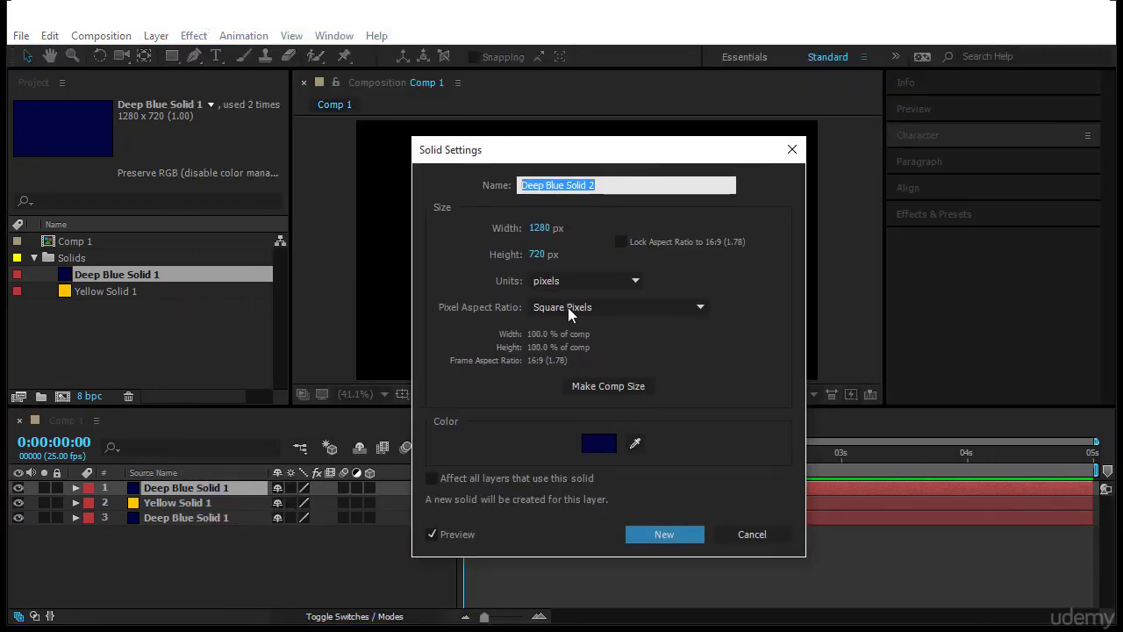
Step: Try a brighter blue and a dark greyish blue, 191B39, as the colour of this layer's solid only
left_click(599, 443)
left_click(805, 231)
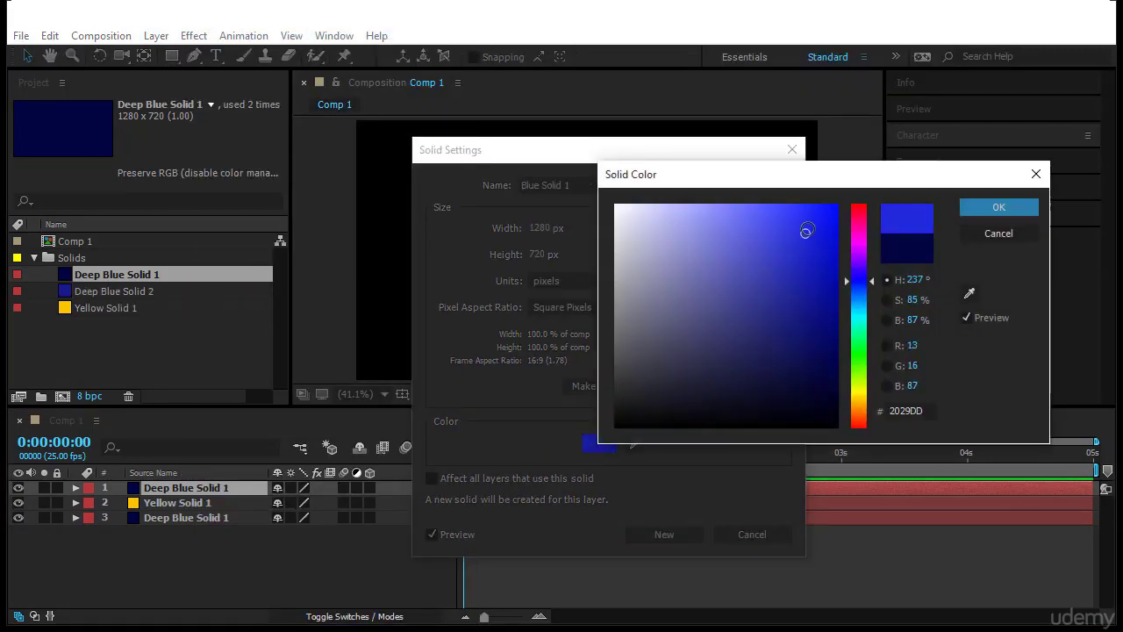
left_click_drag(805, 231, 740, 376)
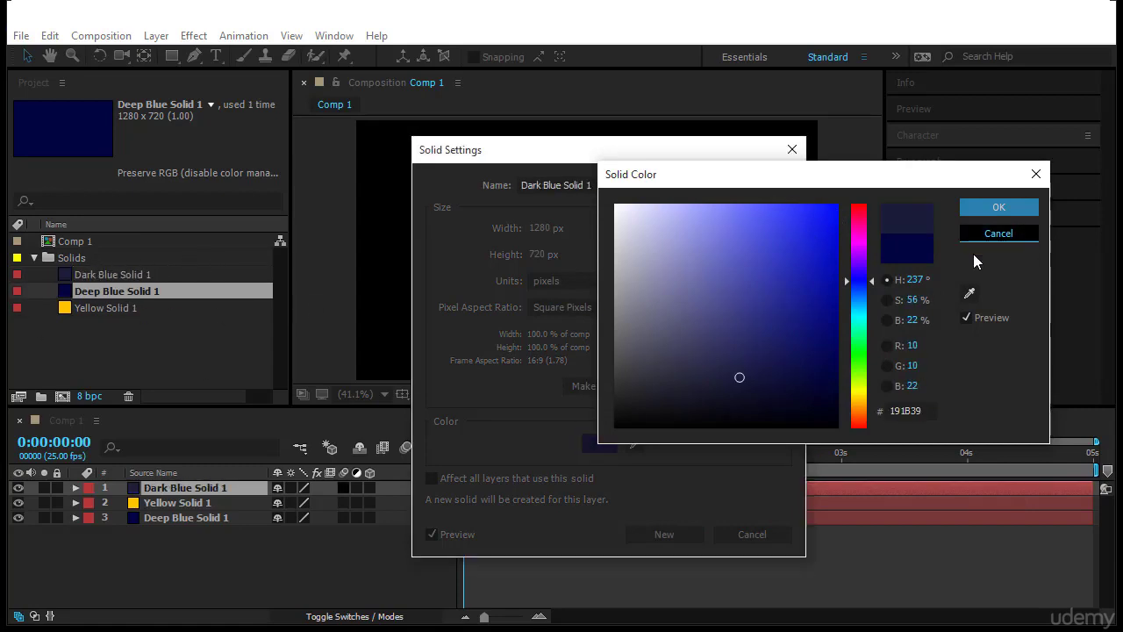
left_click(999, 234)
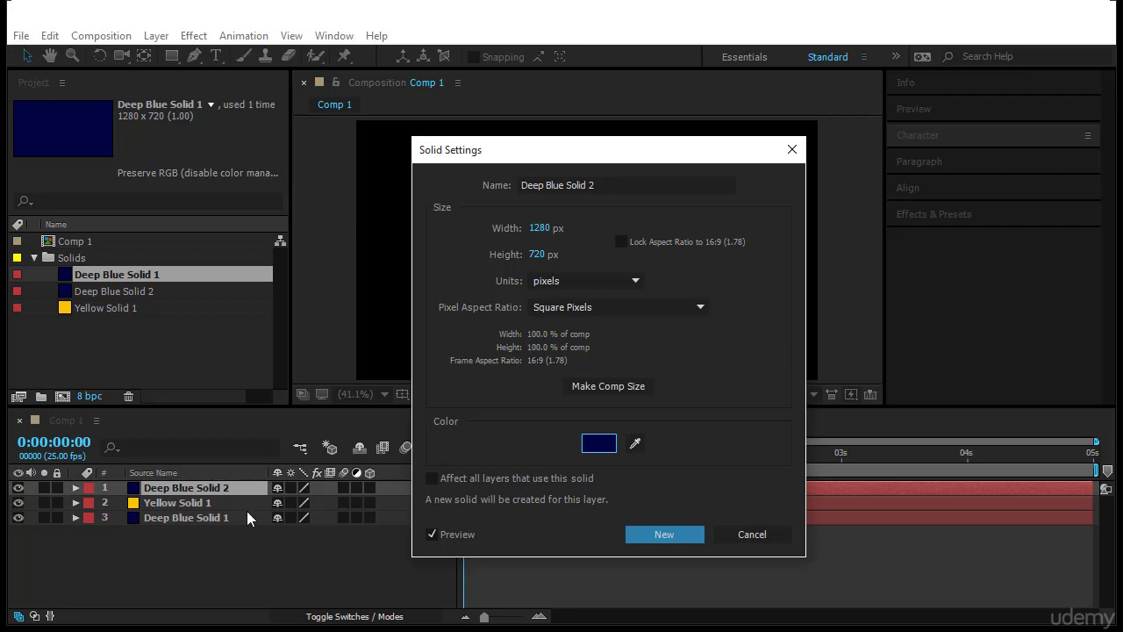
Step: Try a dark olive colour, 354000, applied to all layers that use this solid
left_click(431, 478)
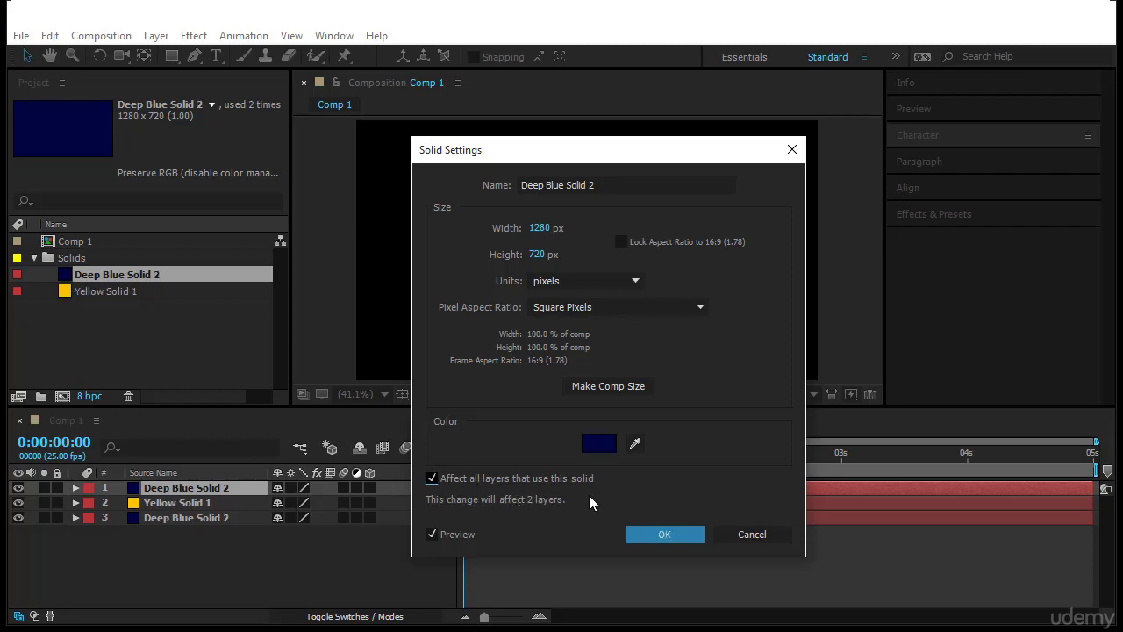
left_click(612, 449)
left_click(868, 393)
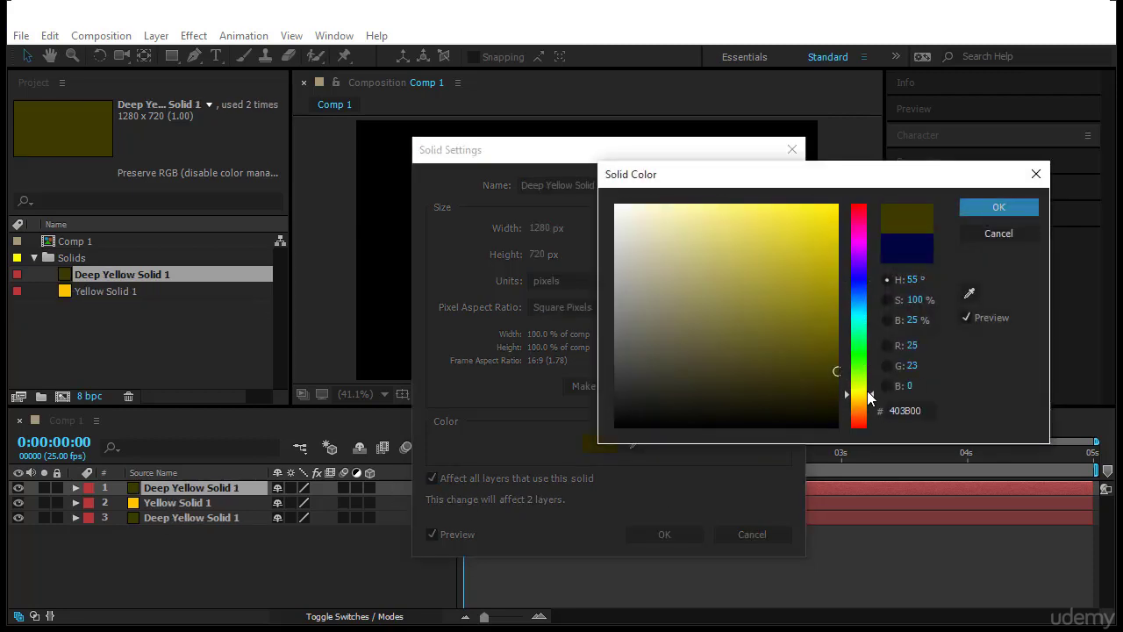
left_click_drag(867, 391, 867, 384)
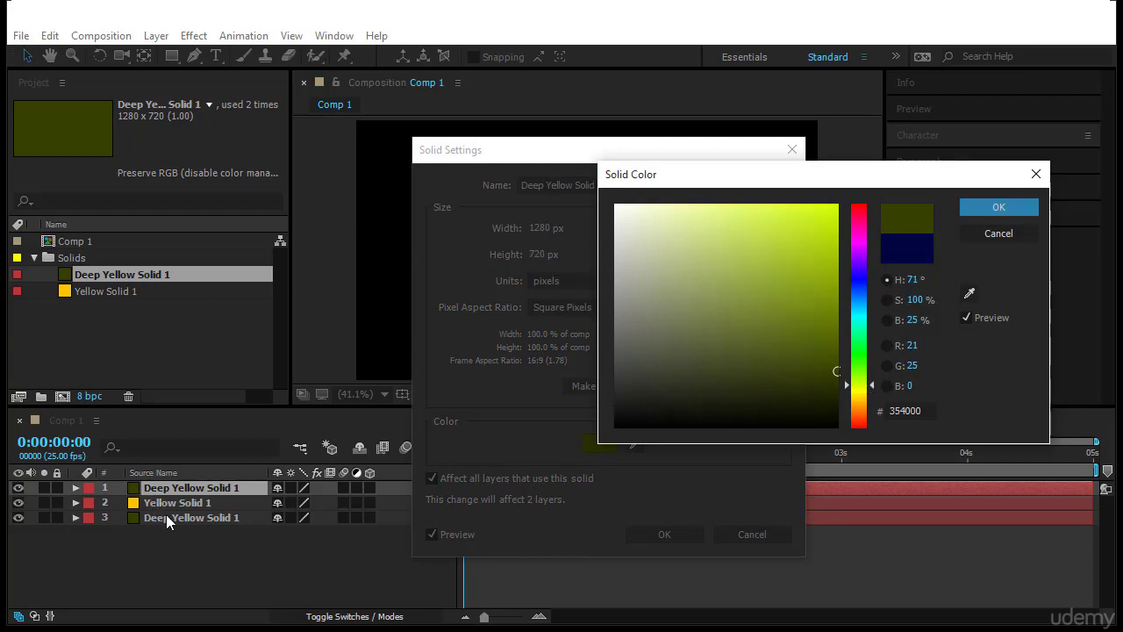
left_click(1000, 233)
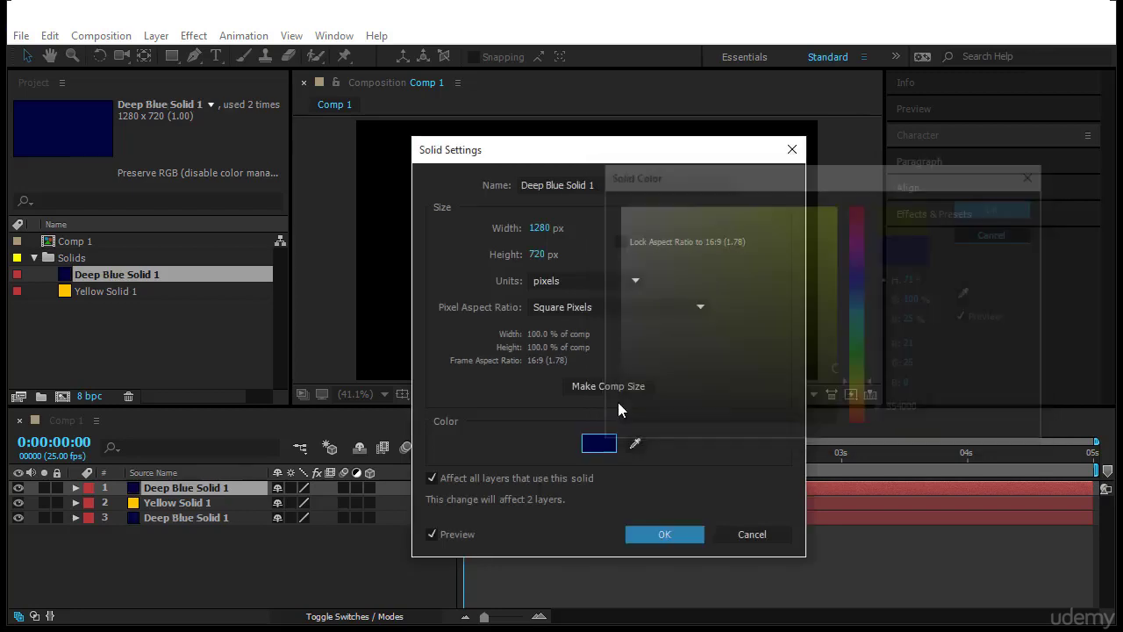
left_click(439, 477)
Step: Recolour only the top layer's solid to pale blue, B9BBE2, and save it as a new solid
left_click(598, 443)
mouse_move(821, 324)
left_mouse_down()
mouse_move(835, 251)
mouse_move(780, 234)
mouse_move(655, 229)
left_mouse_up()
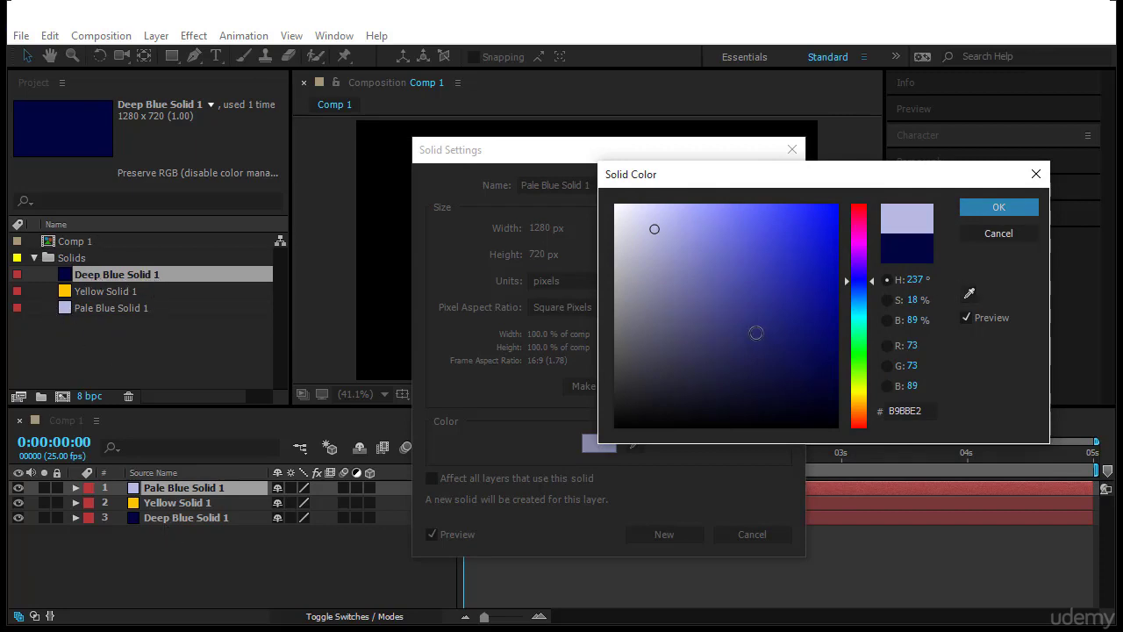
left_click(996, 208)
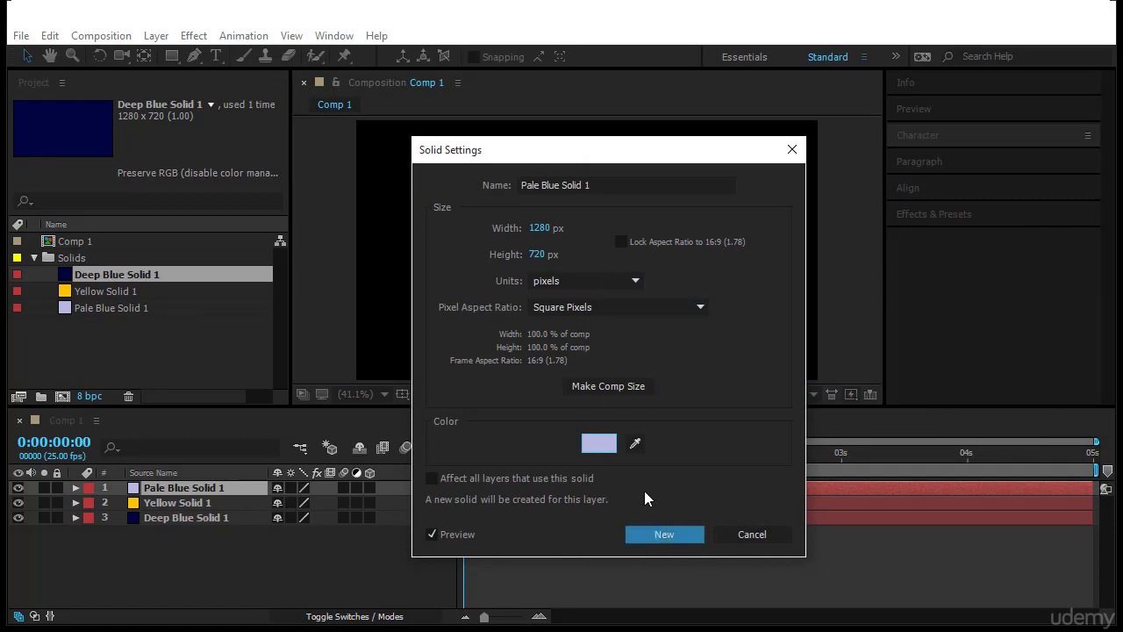
left_click(544, 478)
left_click(535, 477)
left_click(661, 536)
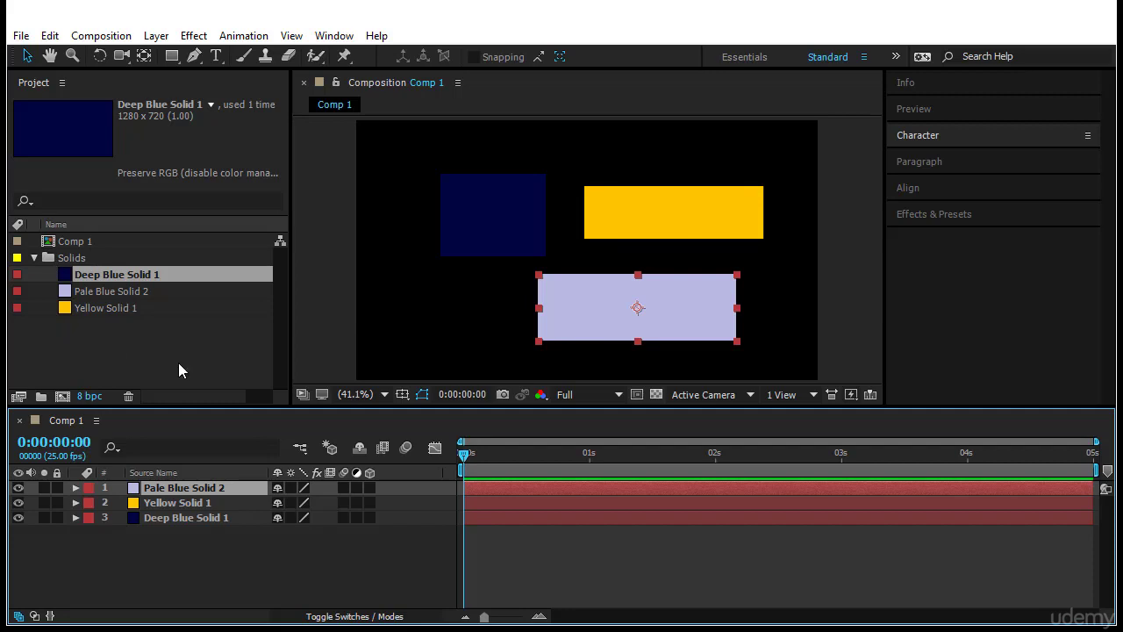
Step: Create a second 1280 x 720 composition, kept outside the Solids folder, and add Deep Blue Solid 1 to it
key("Down")
key("Down")
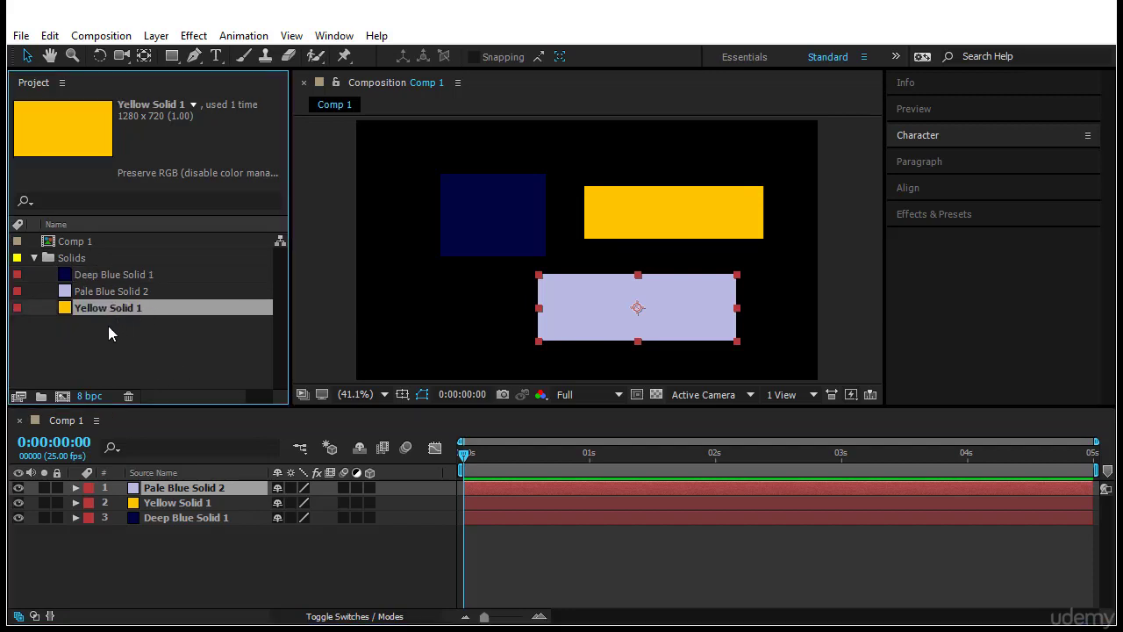
left_click_drag(108, 325, 117, 273)
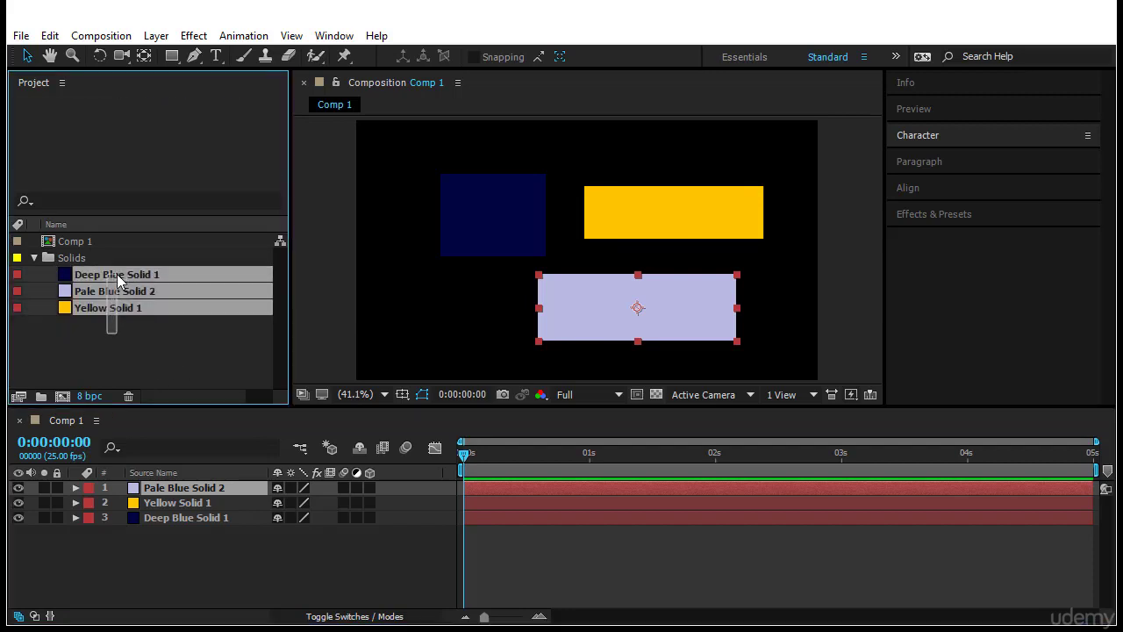
left_click(61, 397)
left_click(336, 453)
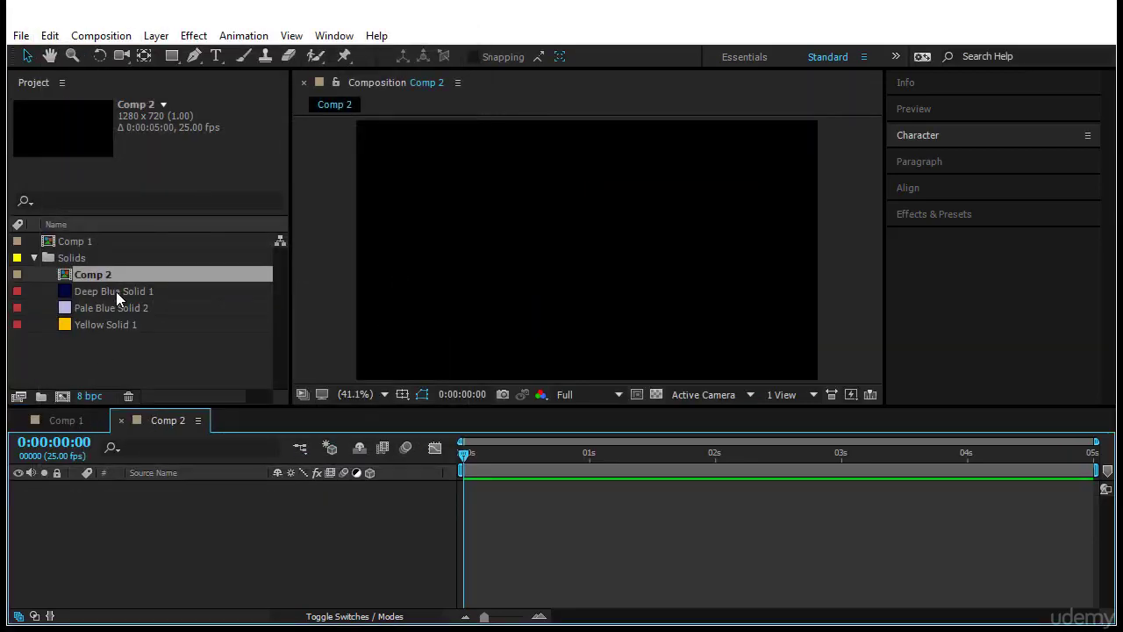
left_click_drag(113, 274, 123, 211)
left_click(132, 296)
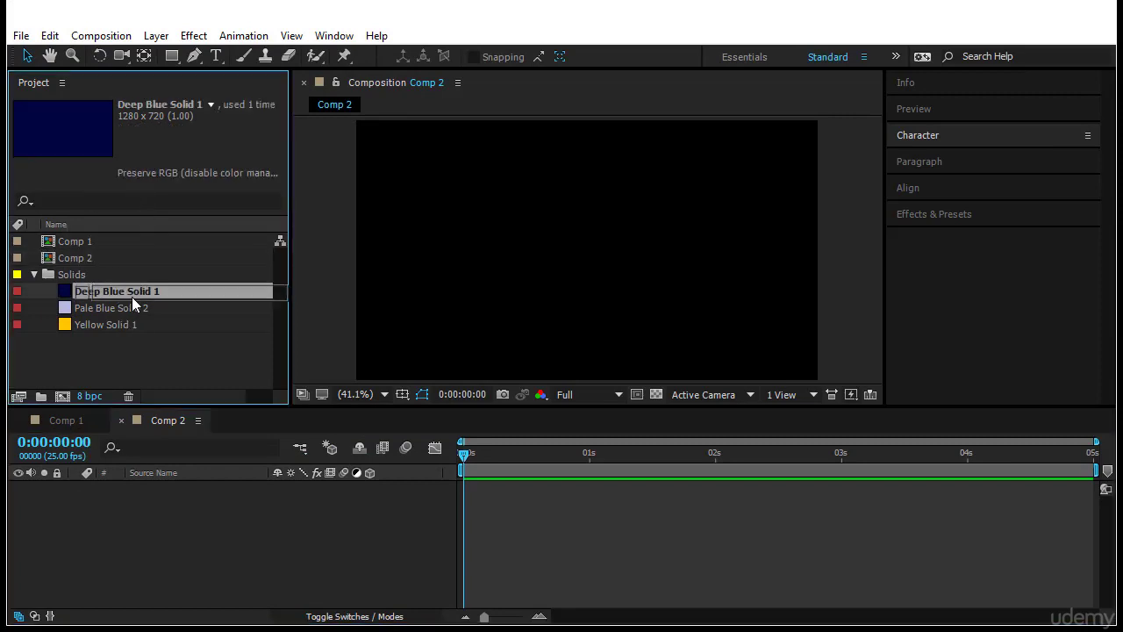
left_click_drag(132, 296, 235, 571)
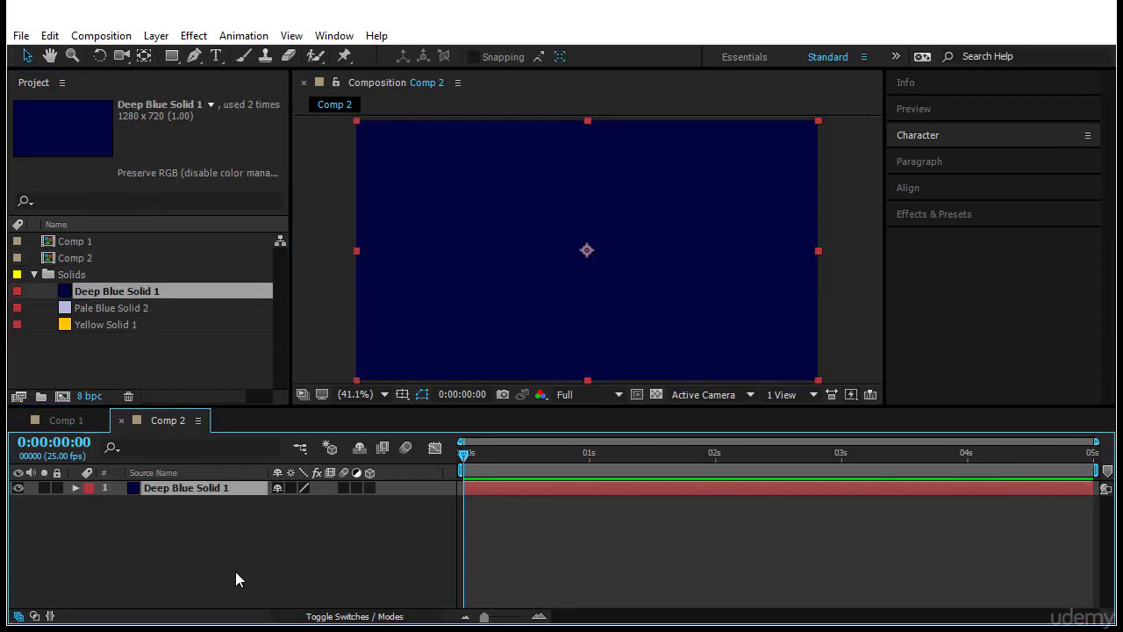
Step: Recolour the Deep Blue solid in Comp 1 to a very pale blue, applying the change to all layers that use this solid
left_click(42, 419)
left_click(164, 516)
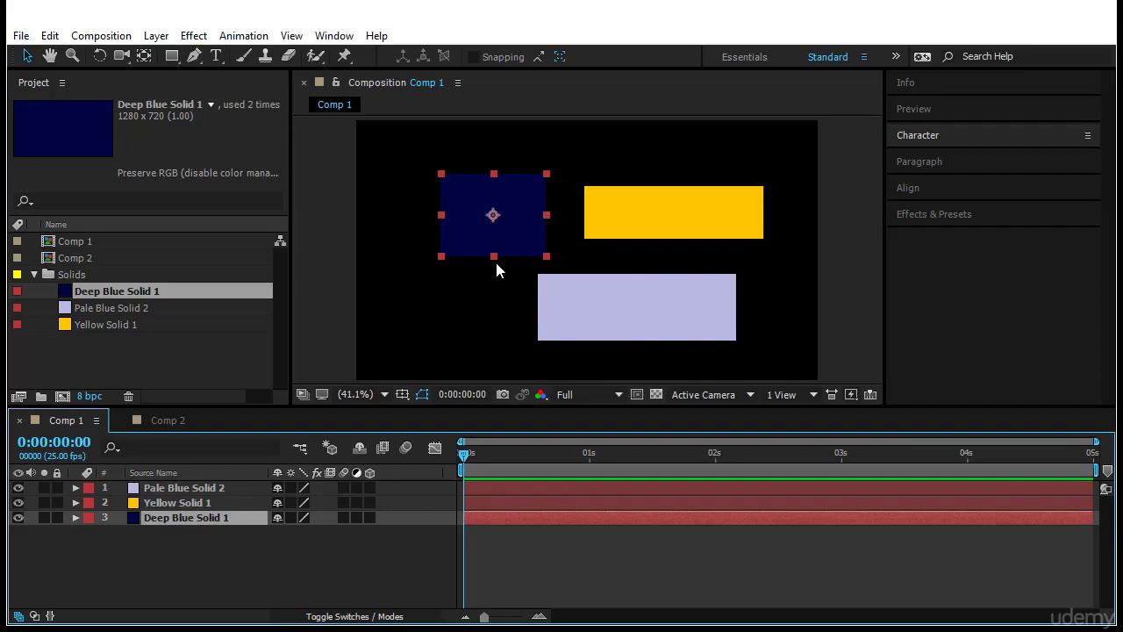
left_click(156, 35)
left_click(233, 29)
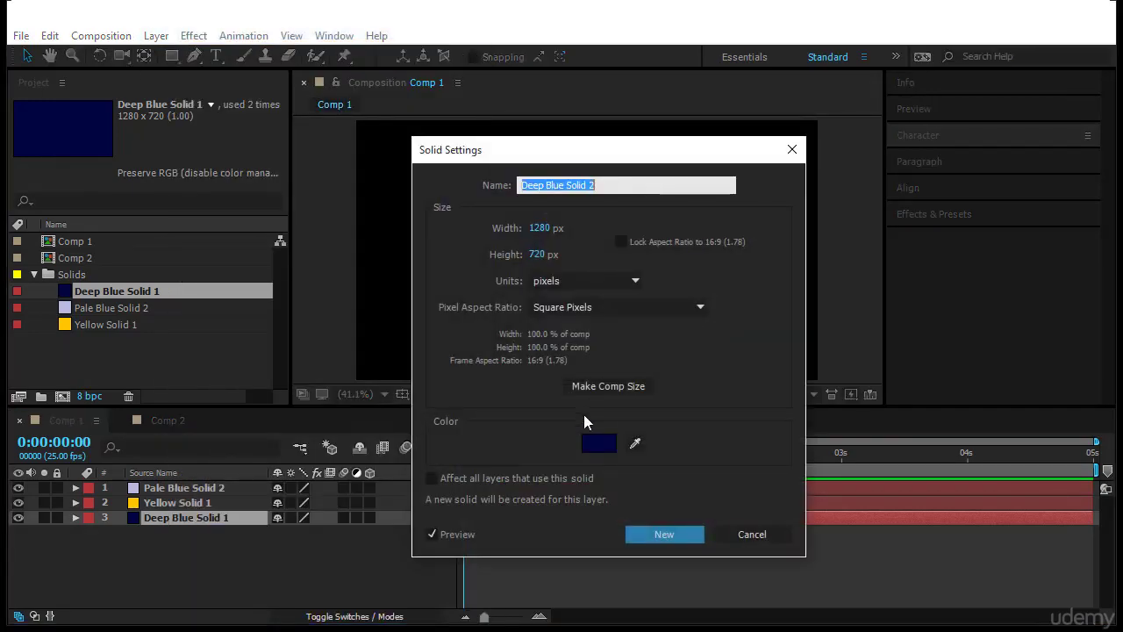
left_click(543, 478)
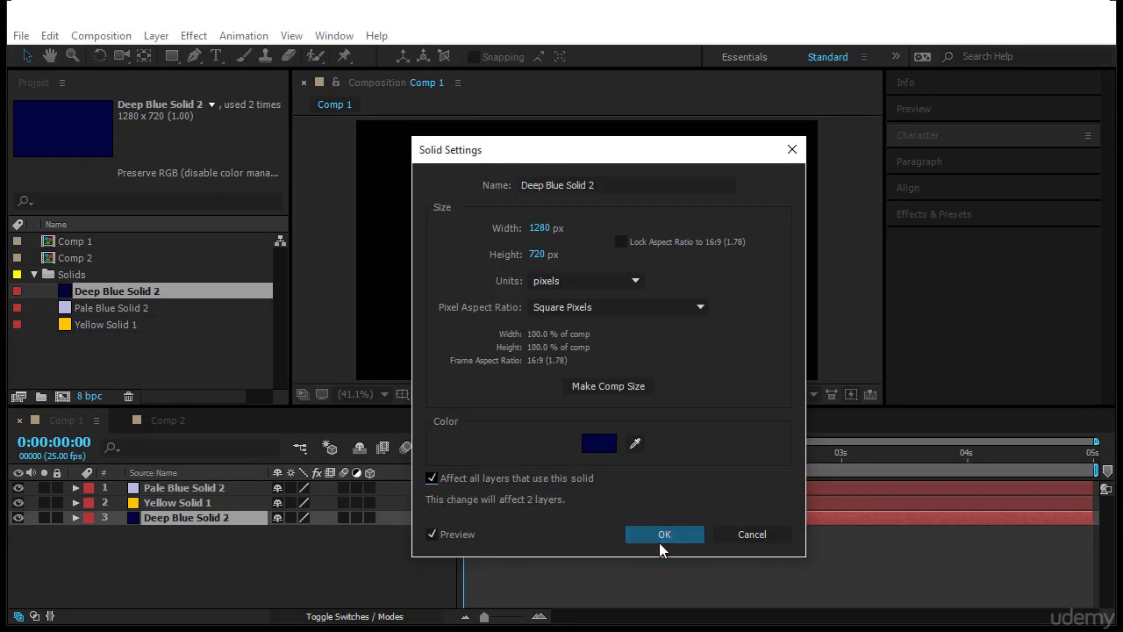
left_click(599, 443)
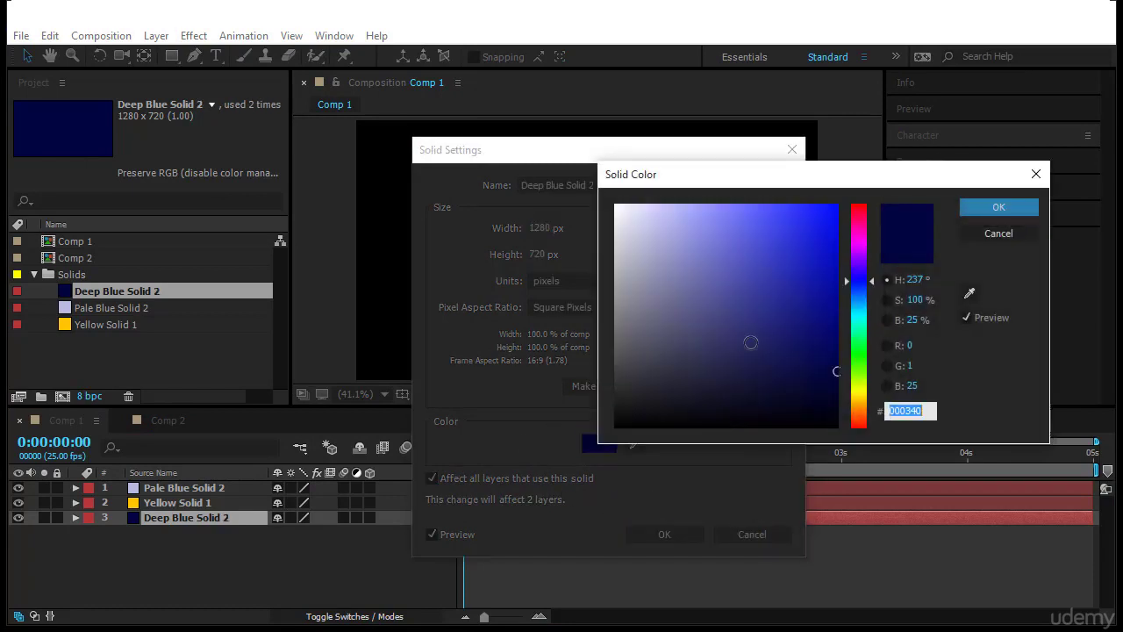
left_click(648, 197)
left_click(1000, 210)
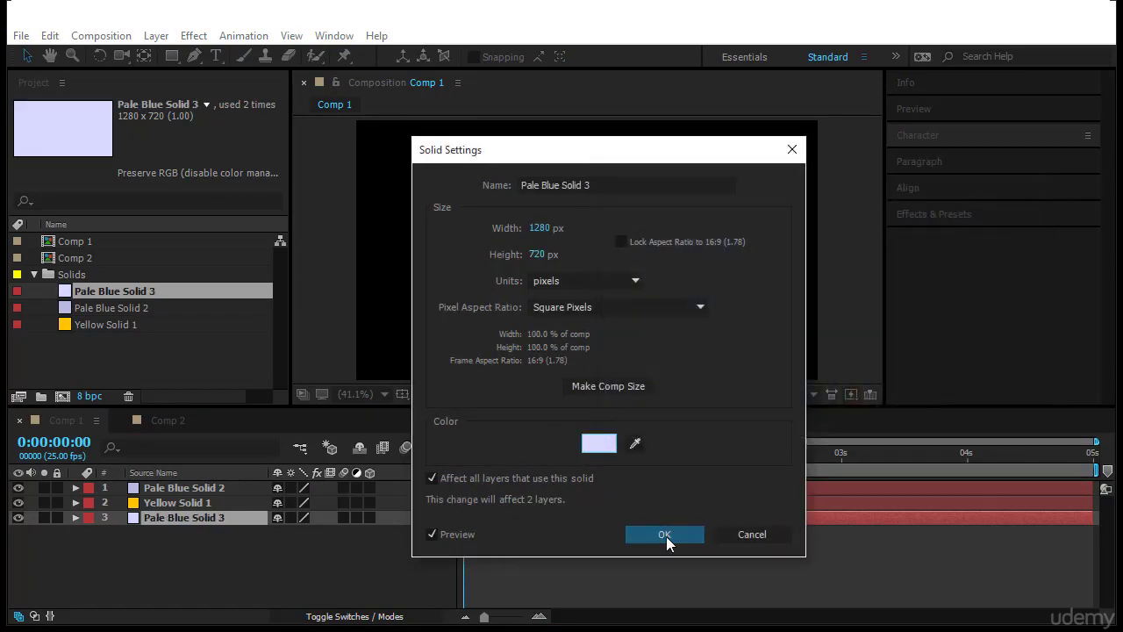
left_click(664, 535)
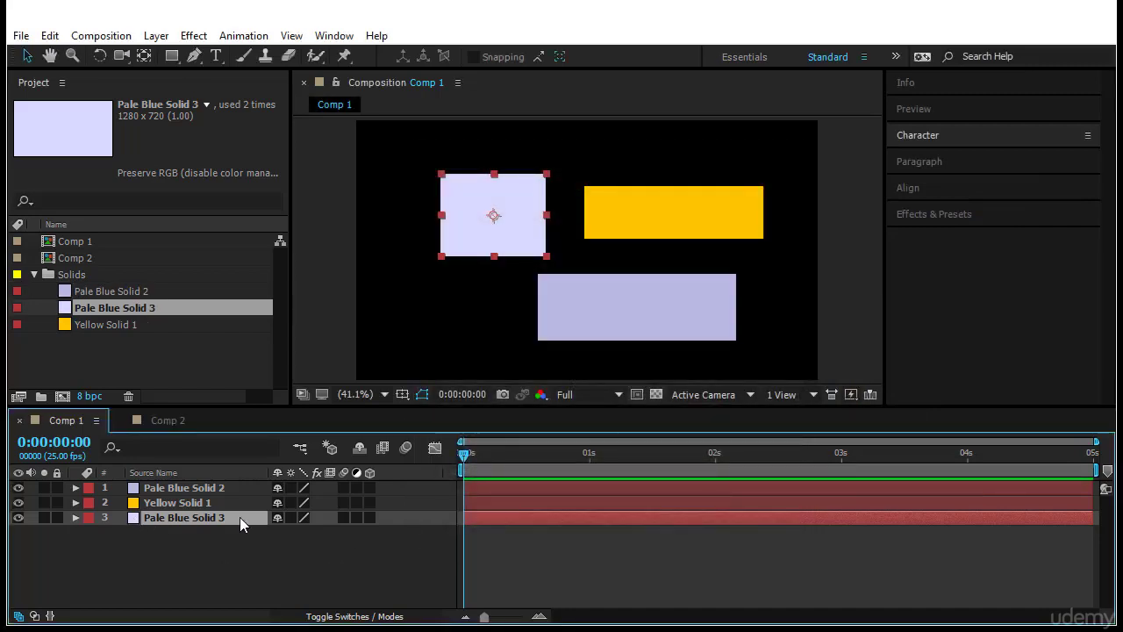
Step: Scale the pale blue solid in Comp 2 down to a smaller rectangle centred in the frame
left_click(178, 420)
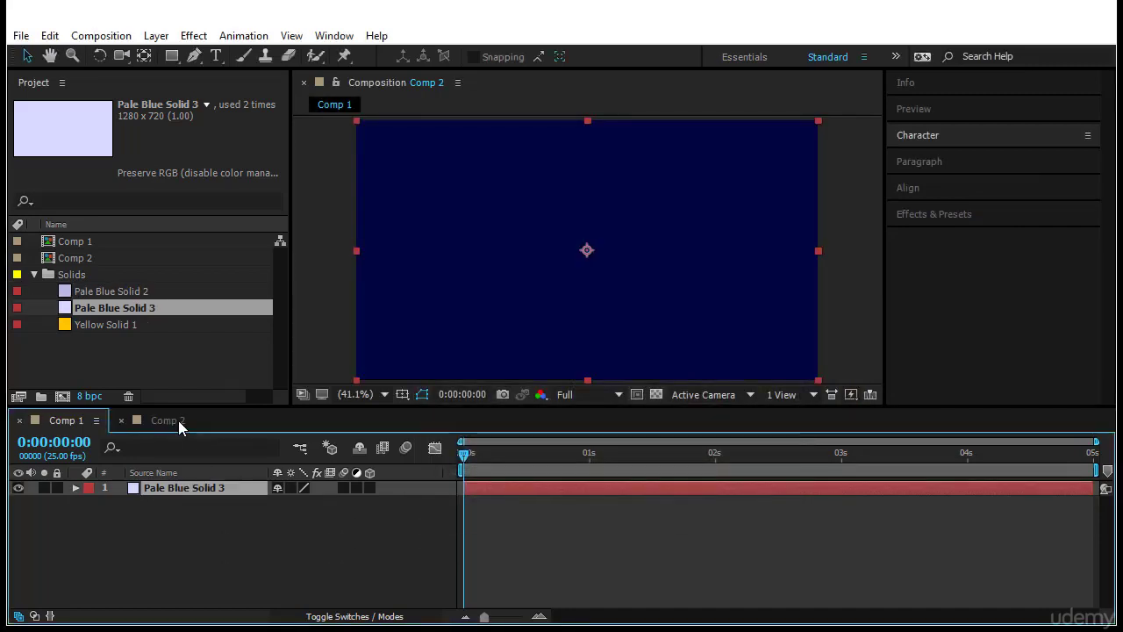
left_click(178, 420)
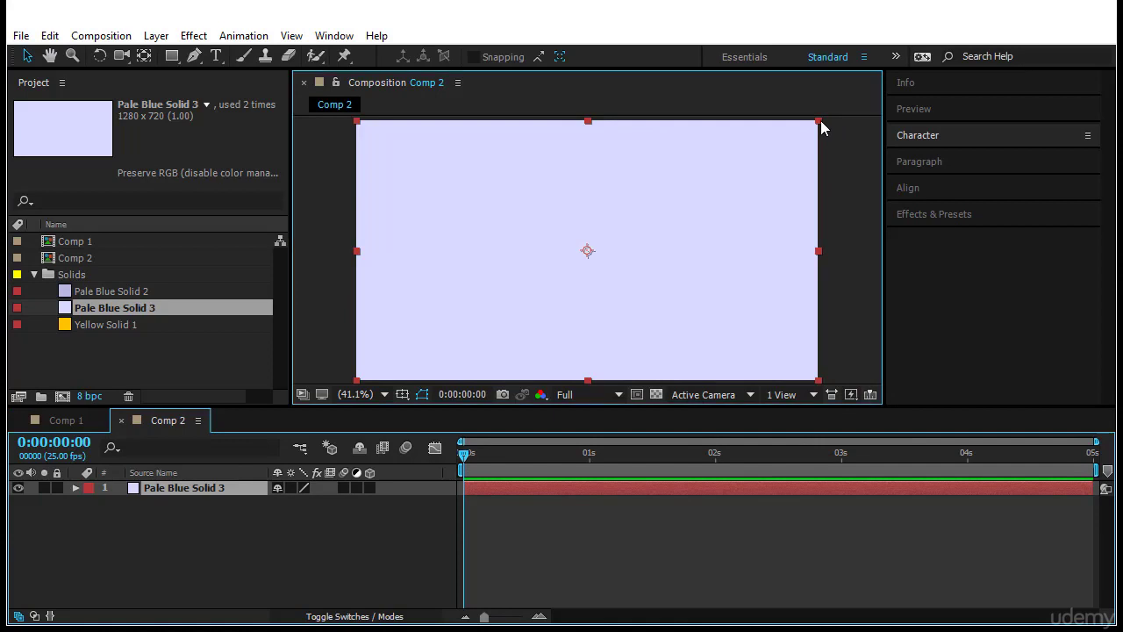
left_click_drag(818, 122, 733, 197)
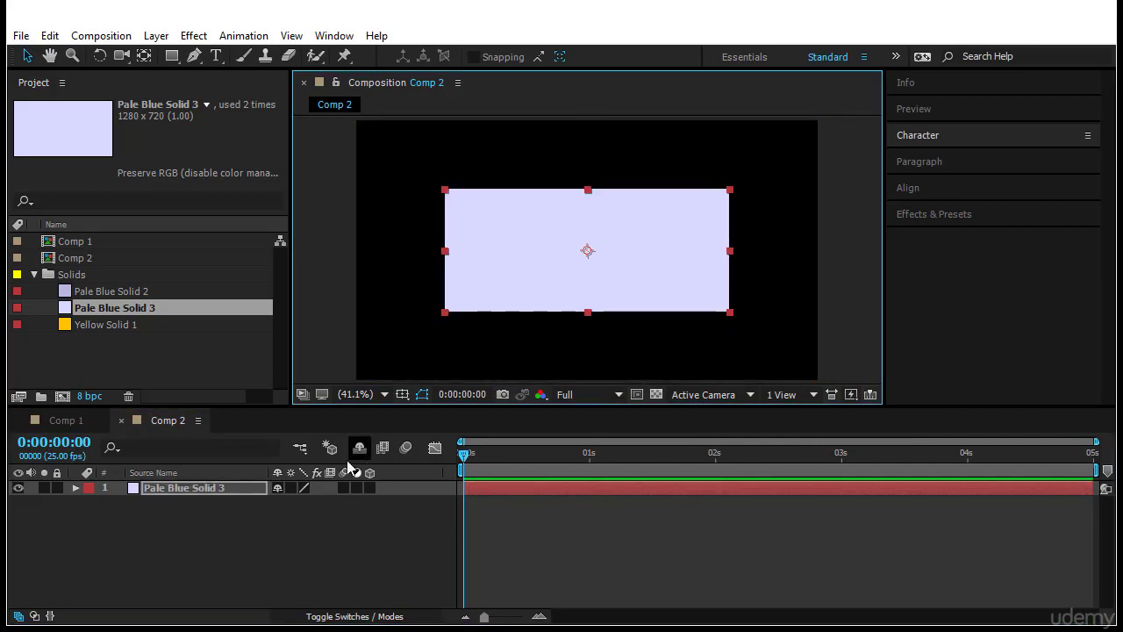
Step: Reset the transform properties of the Pale Blue Solid 3 layer in Comp 1
left_click(70, 420)
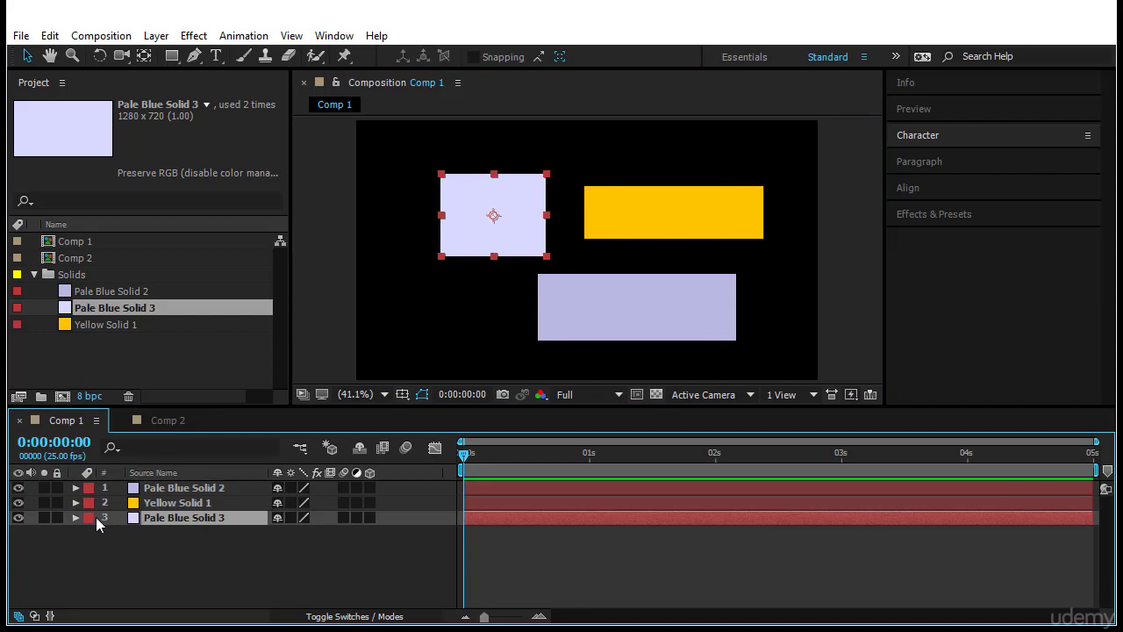
left_click(75, 518)
left_click(285, 526)
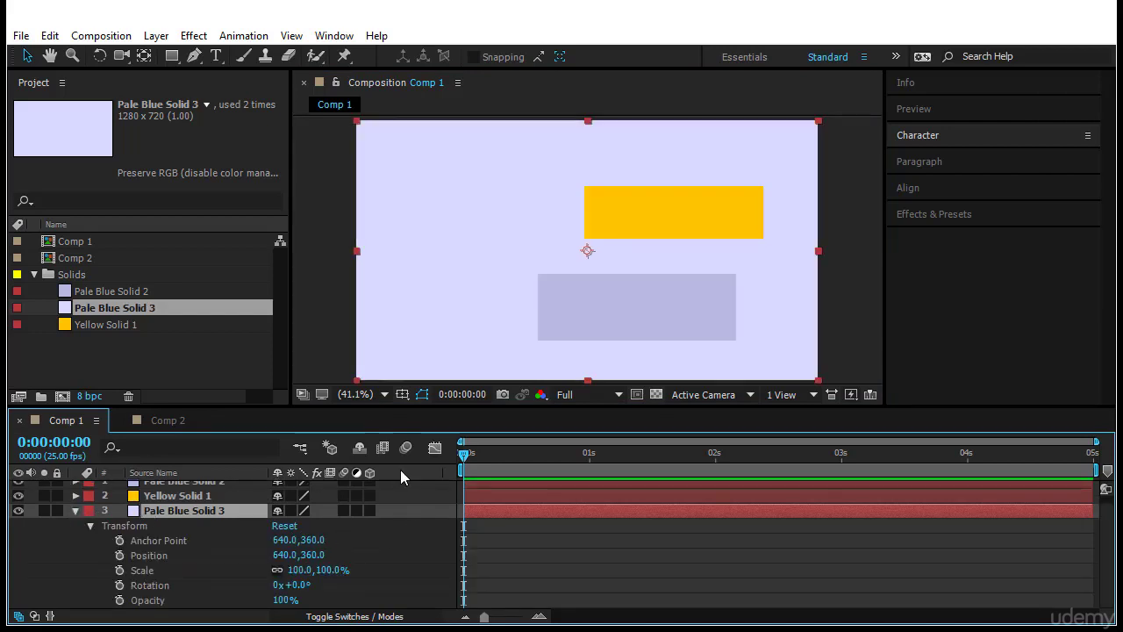
Step: Reset the solid's transform in Comp 2, and squash it vertically to about 43% while keeping its full width
left_click(156, 420)
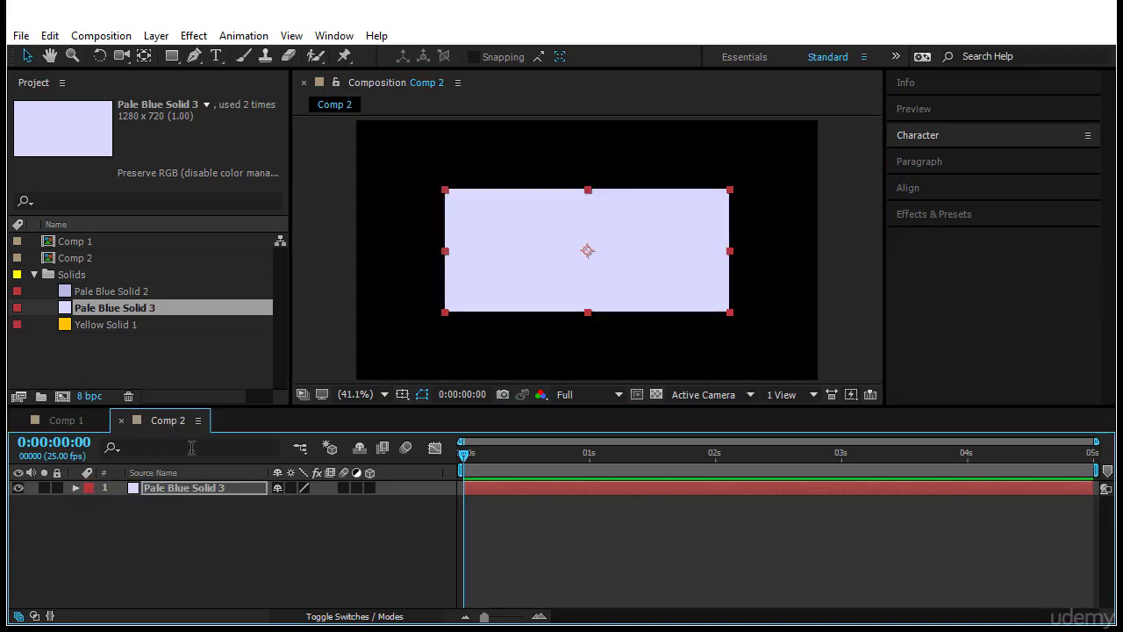
left_click(77, 488)
left_click(91, 503)
left_click(290, 504)
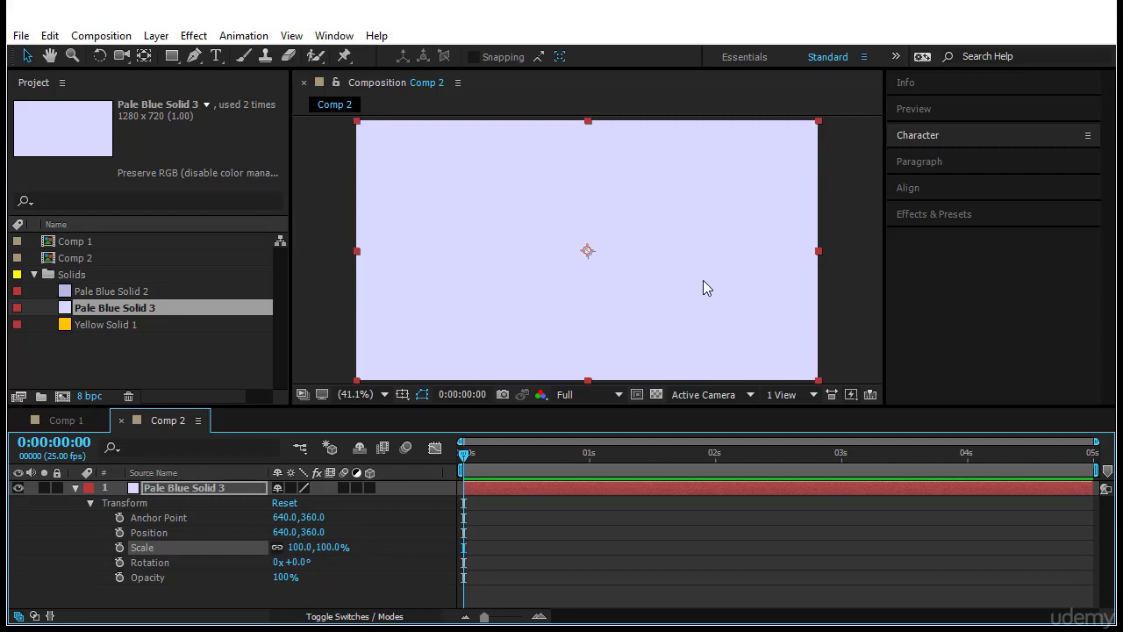
left_click(722, 198)
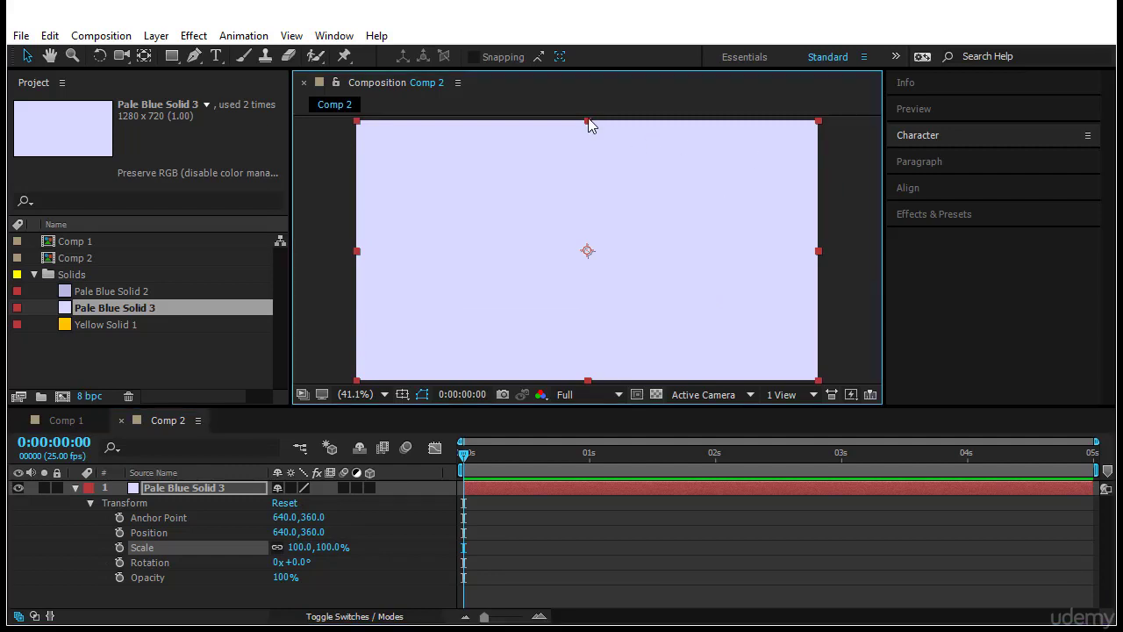
left_click_drag(589, 123, 588, 194)
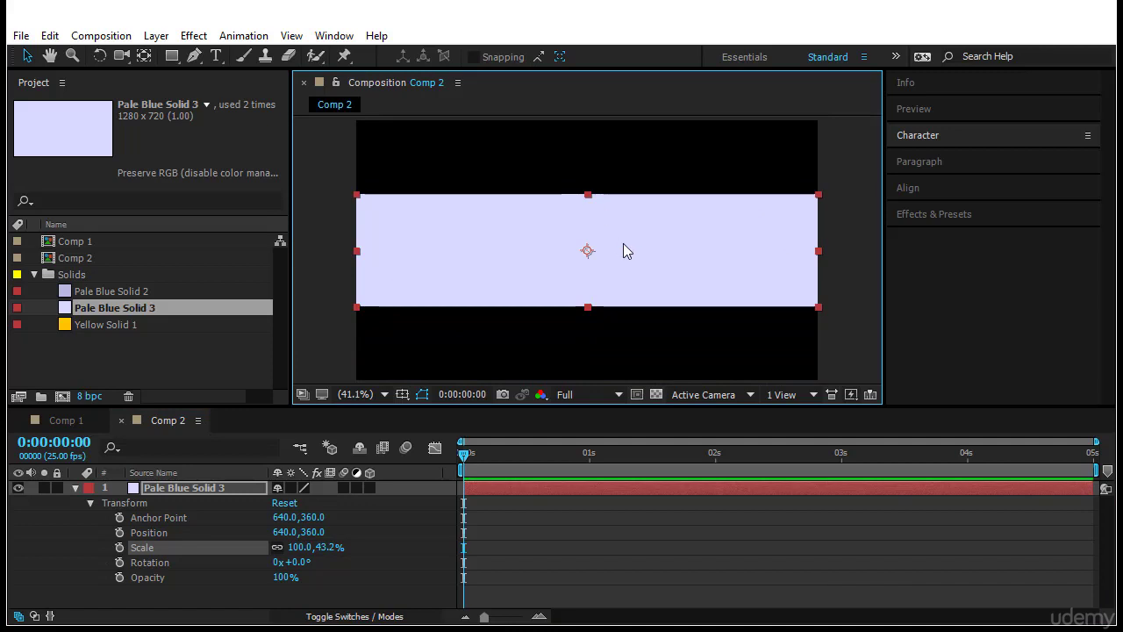
Step: Close Comp 2 and delete it from the project
left_click(122, 420)
left_click(95, 257)
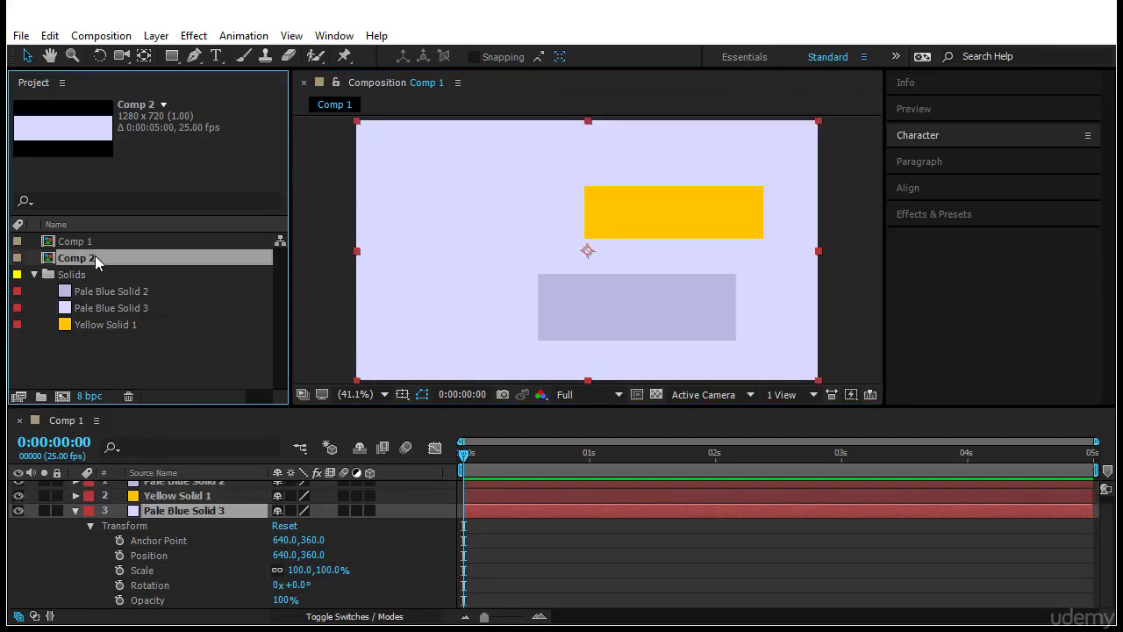
key("Delete")
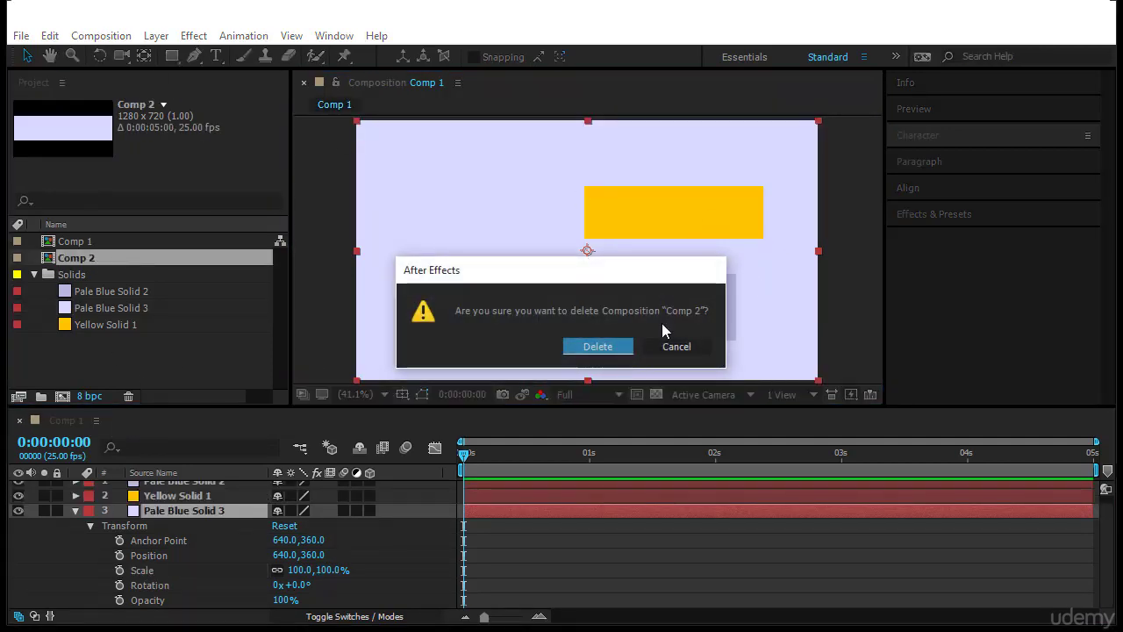
left_click(598, 346)
Step: Delete the Pale Blue Solid 2 and Pale Blue Solid 3 layers from Comp 1
left_click(190, 482)
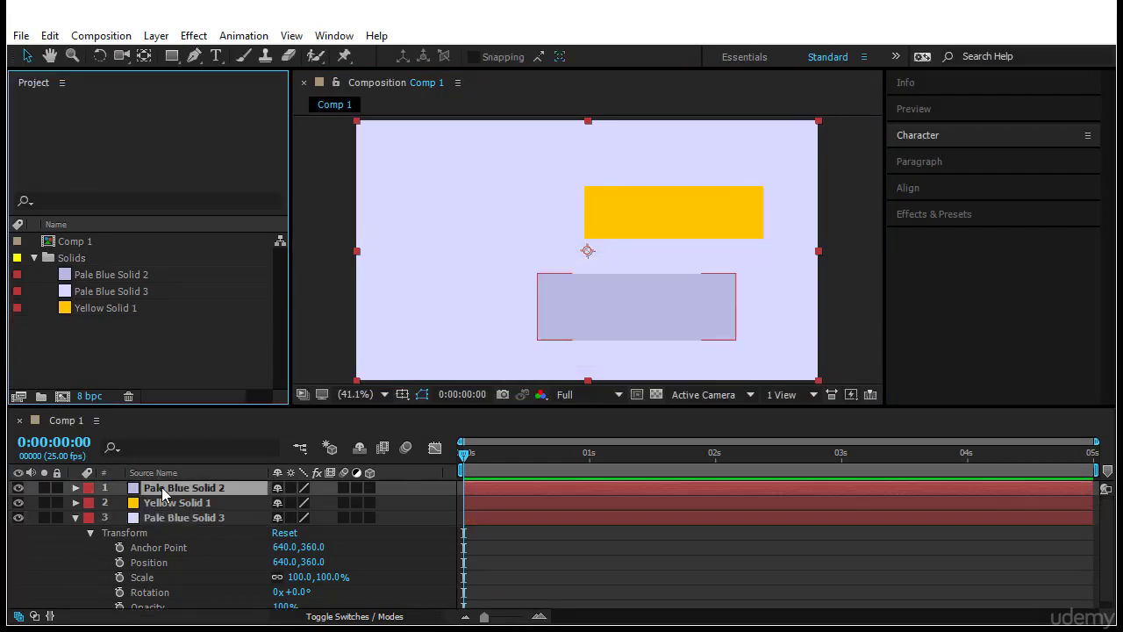
key("Delete")
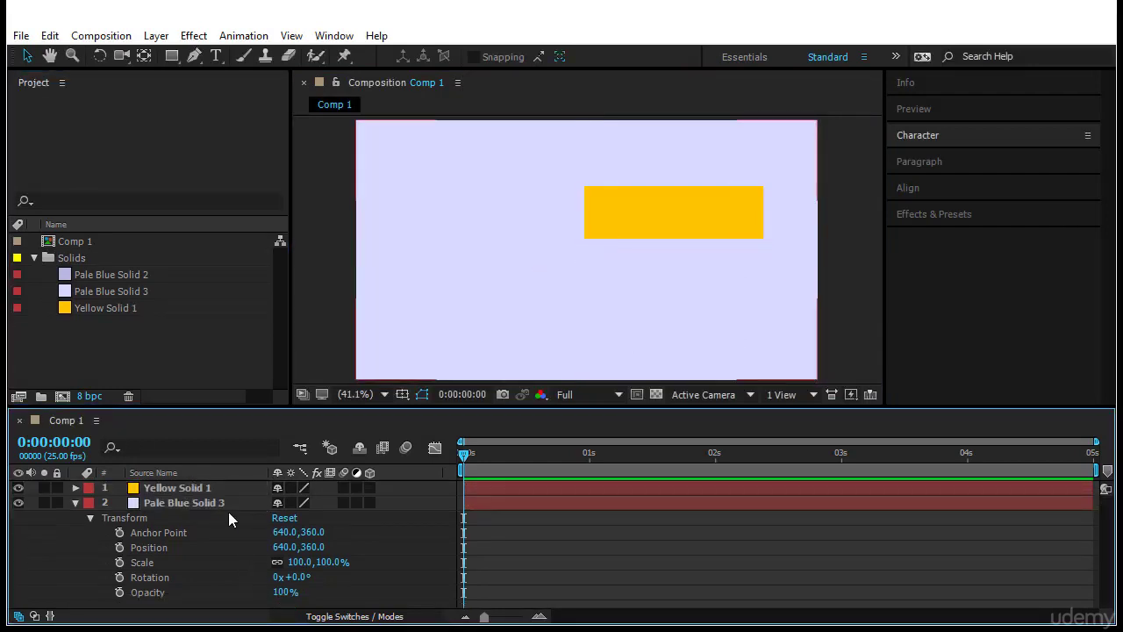
left_click(224, 506)
key("Delete")
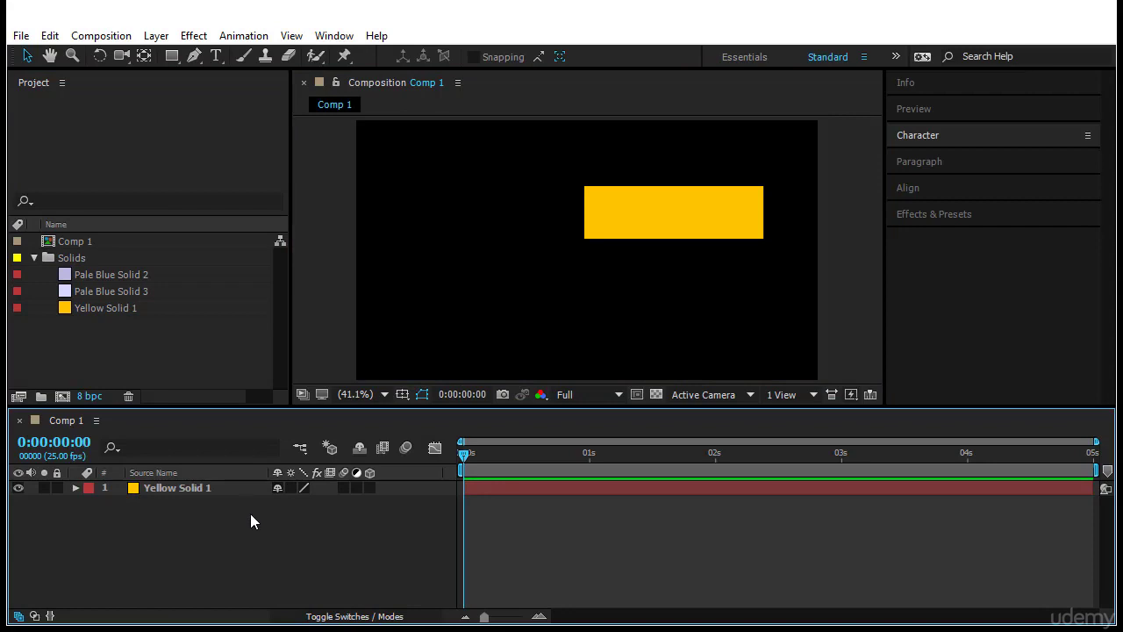
Step: Reset the transform of the Yellow Solid 1 layer so it fills the composition
left_click(233, 485)
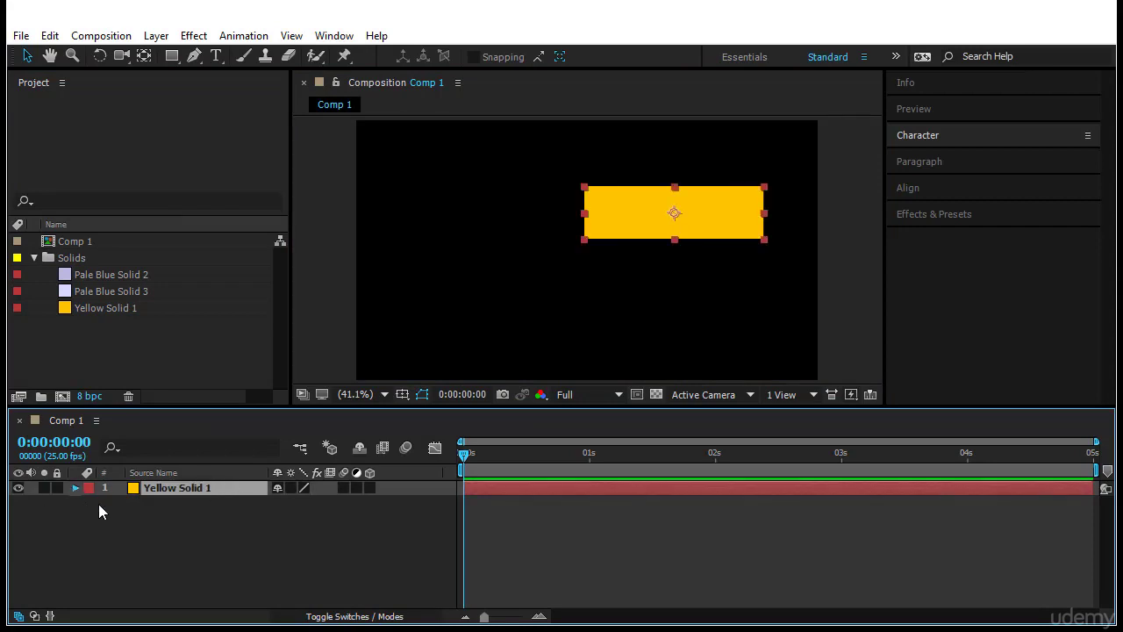
left_click(76, 488)
left_click(279, 504)
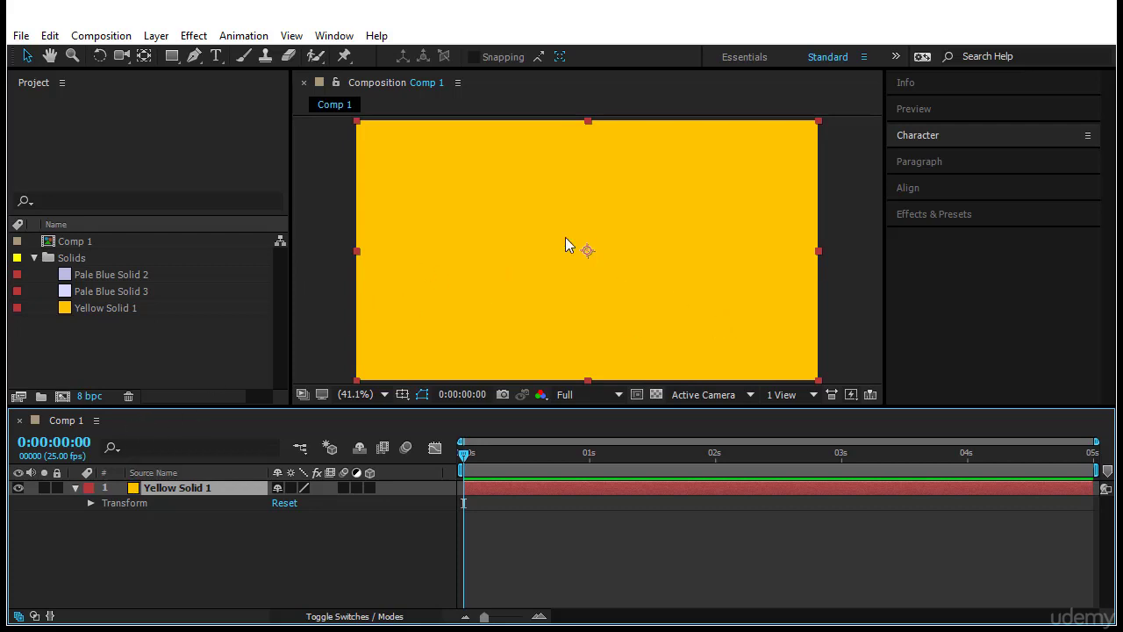
Step: Apply the Fractal effect from the Generate category to the Yellow Solid 1 layer
left_click(939, 214)
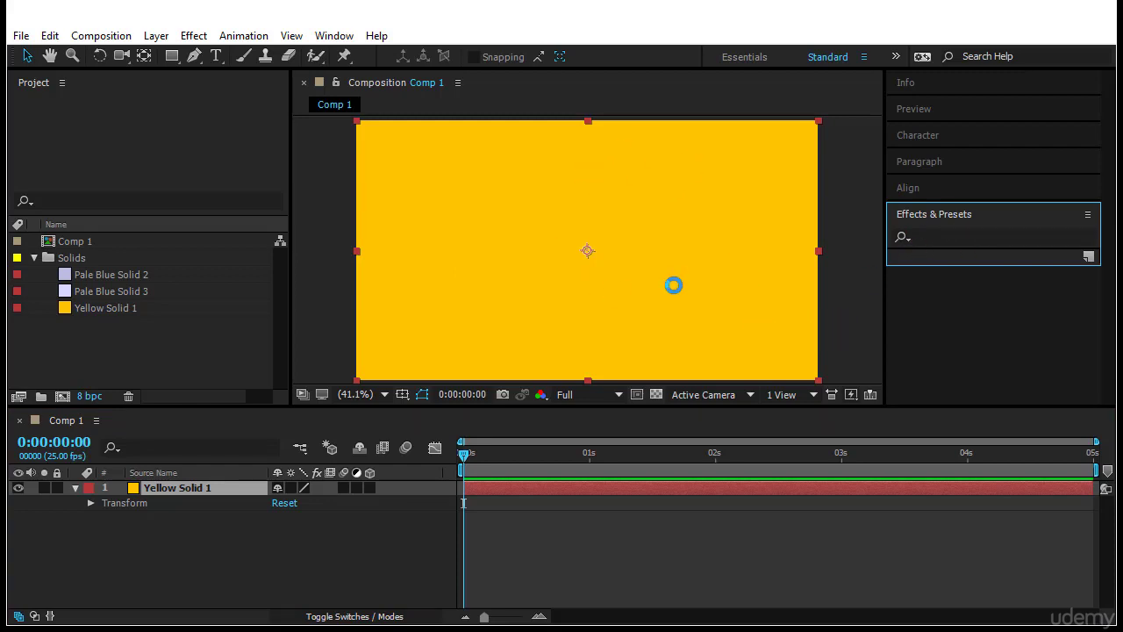
left_click(977, 236)
scroll(987, 386, "down", 1)
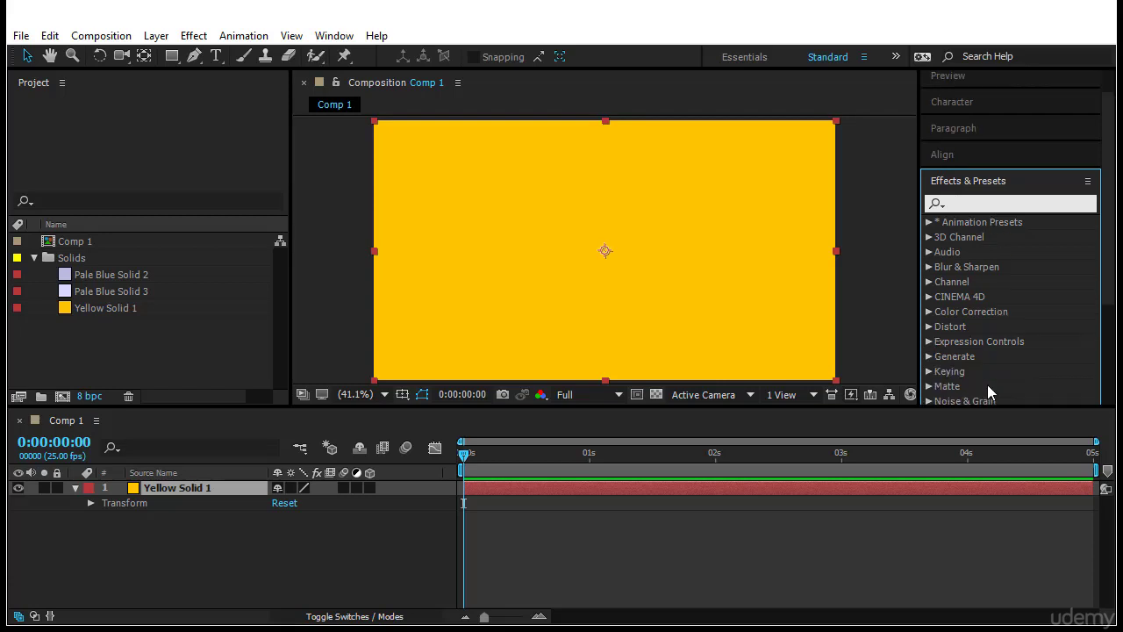
left_click(929, 357)
scroll(1012, 349, "down", 6)
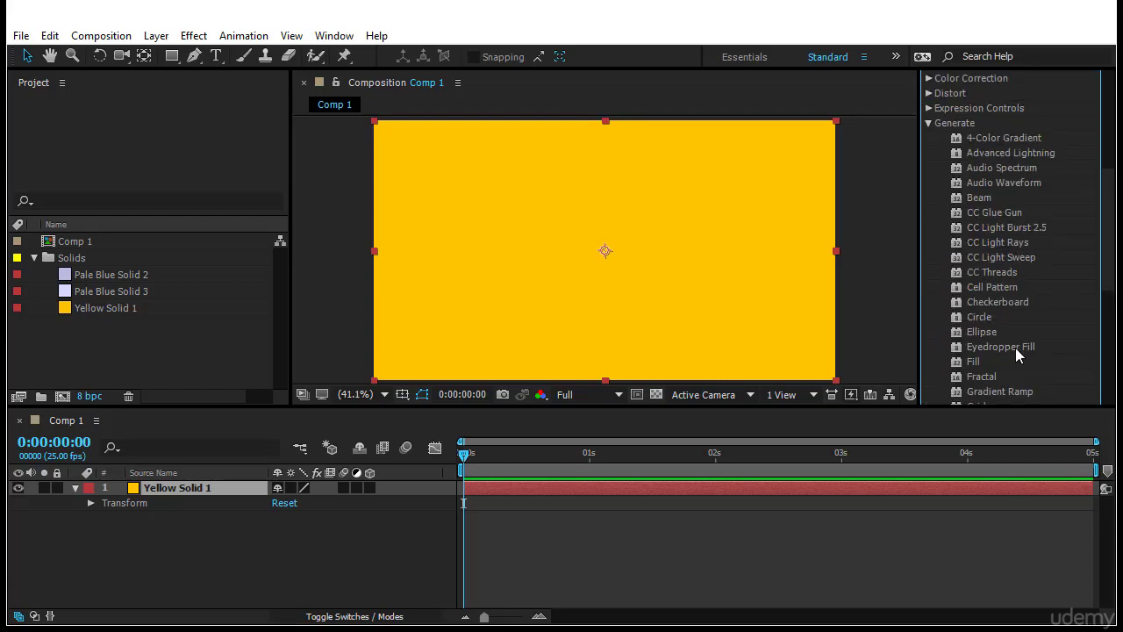
scroll(1023, 324, "down", 2)
left_click(1025, 310)
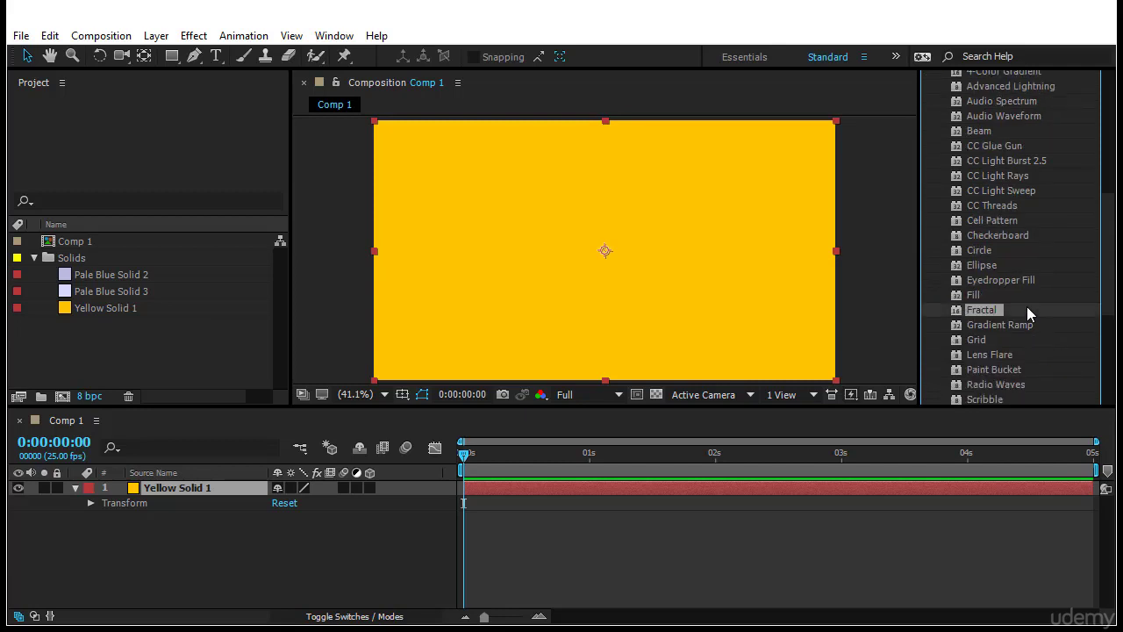
left_click_drag(989, 308, 216, 483)
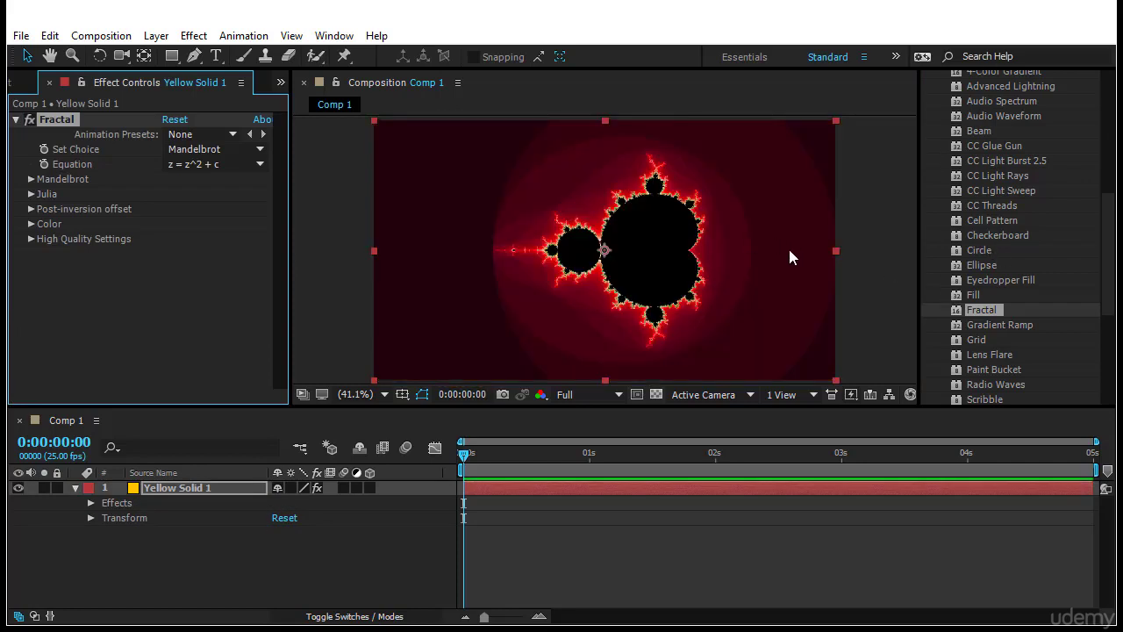
Step: Try the equation z = z^3 + c in the Fractal effect, and remove the effect from the yellow solid
left_click(362, 466)
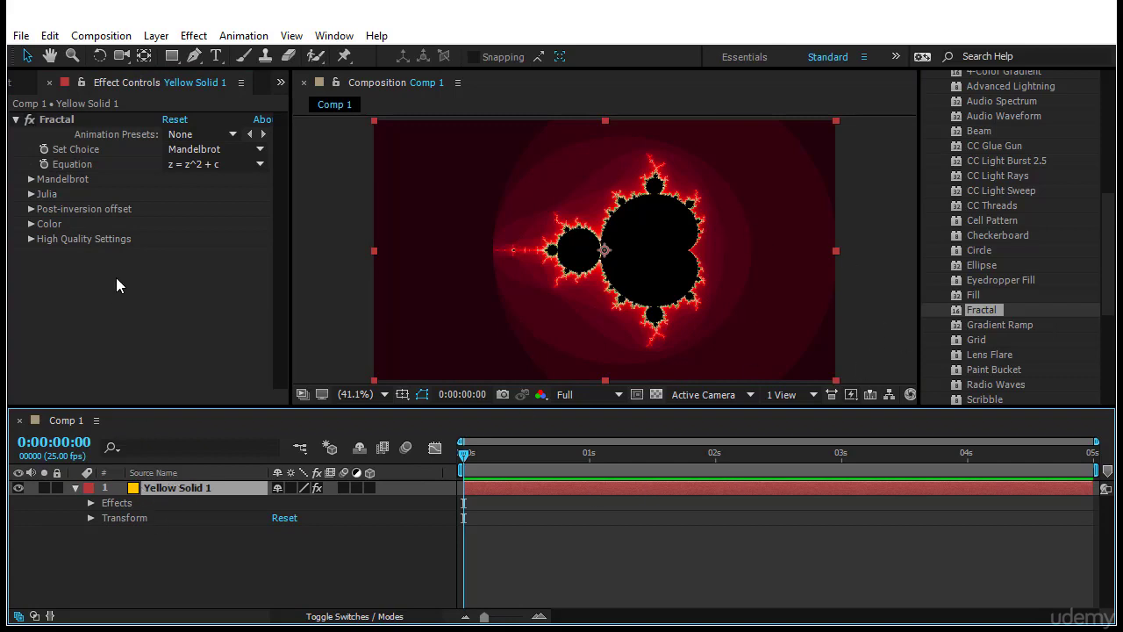
left_click(186, 166)
left_click(196, 207)
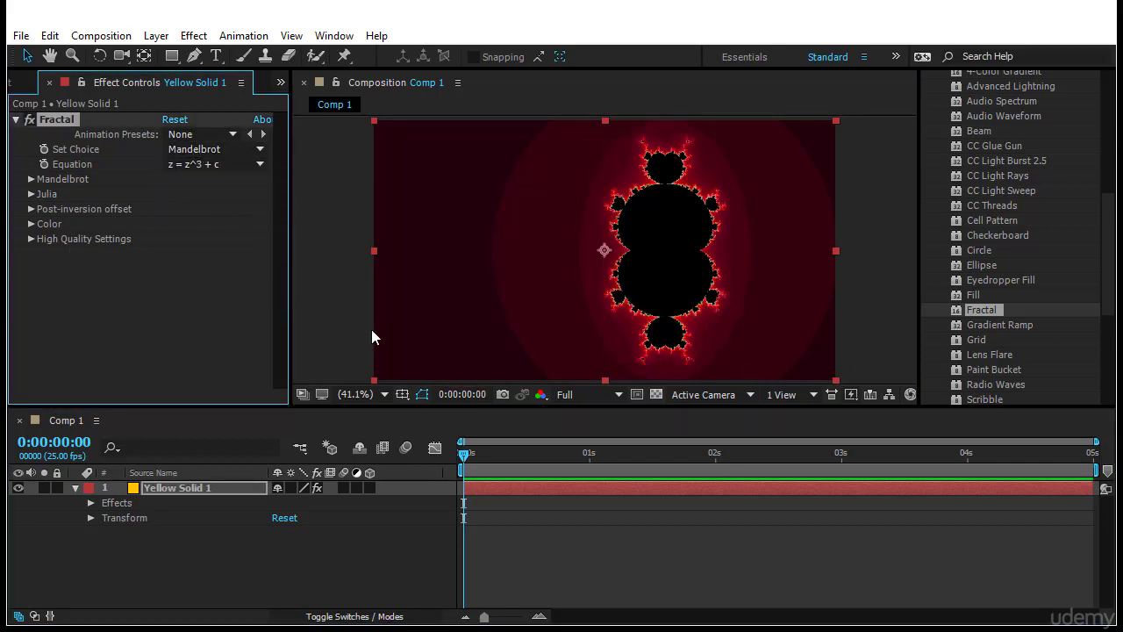
left_click(149, 504)
key("Delete")
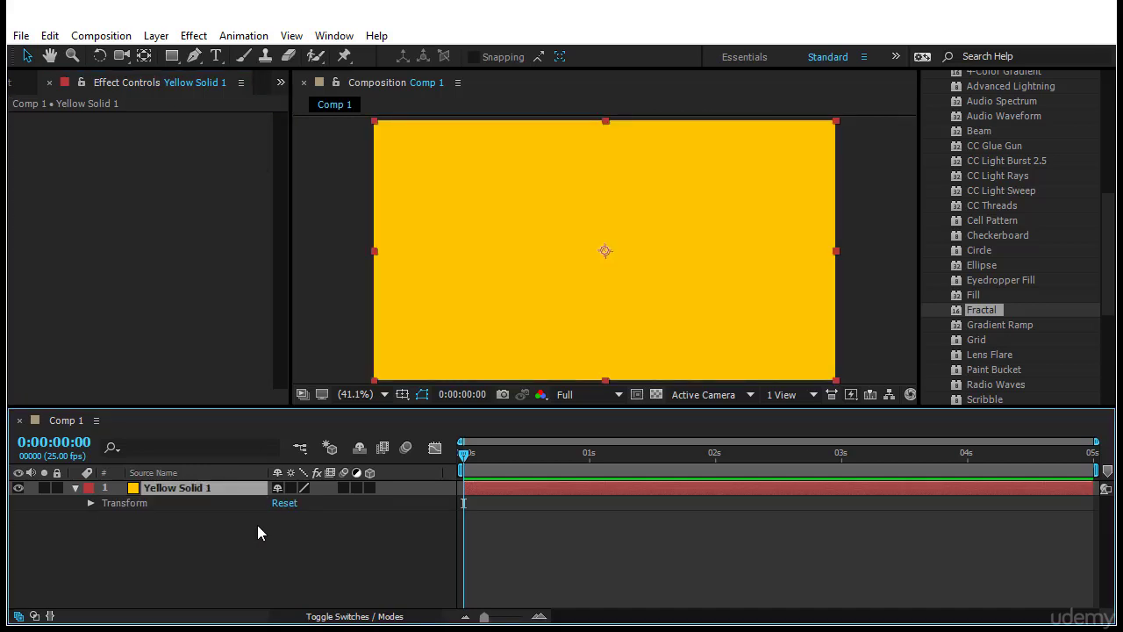
Step: Draw a rectangular mask with the Rectangle tool over the central part of the yellow solid, and select that mask
left_click(419, 565)
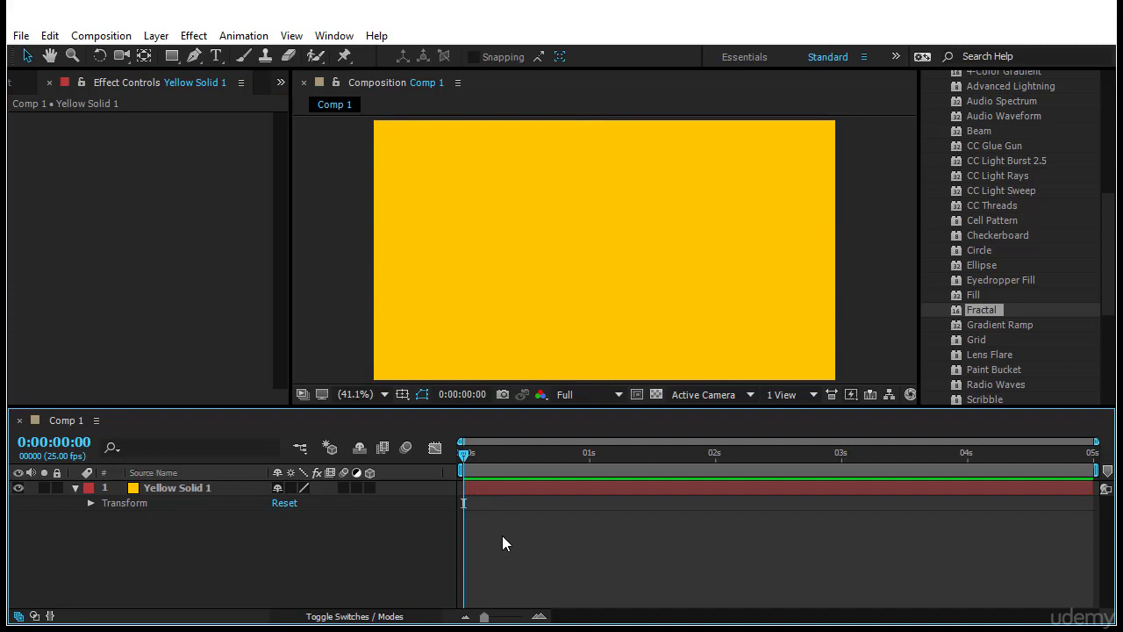
left_click(546, 211)
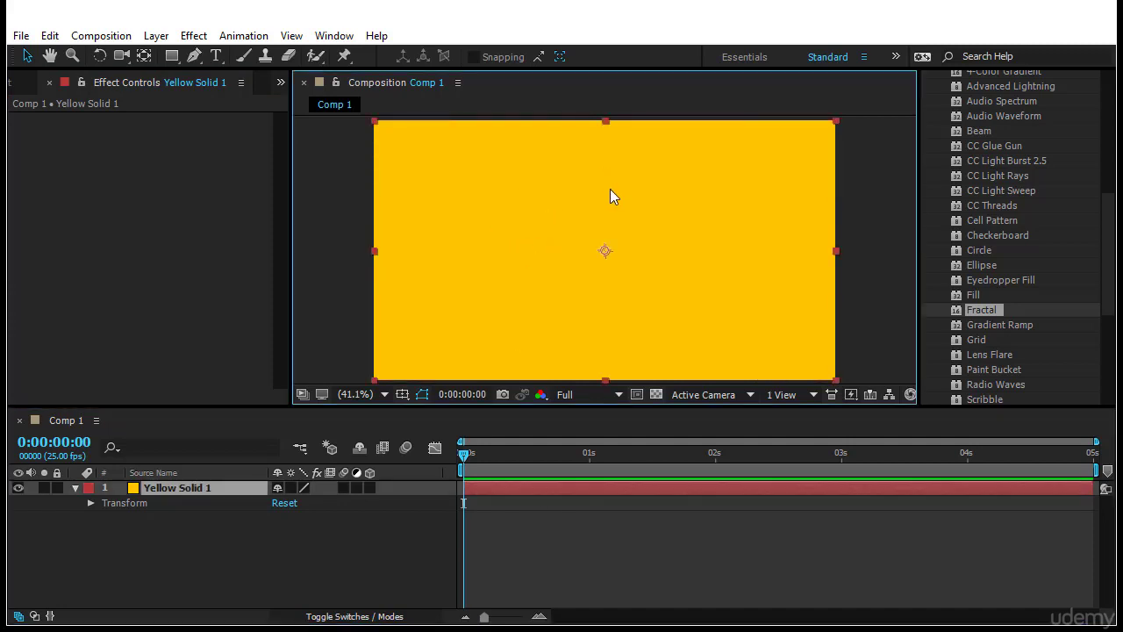
left_click(172, 57)
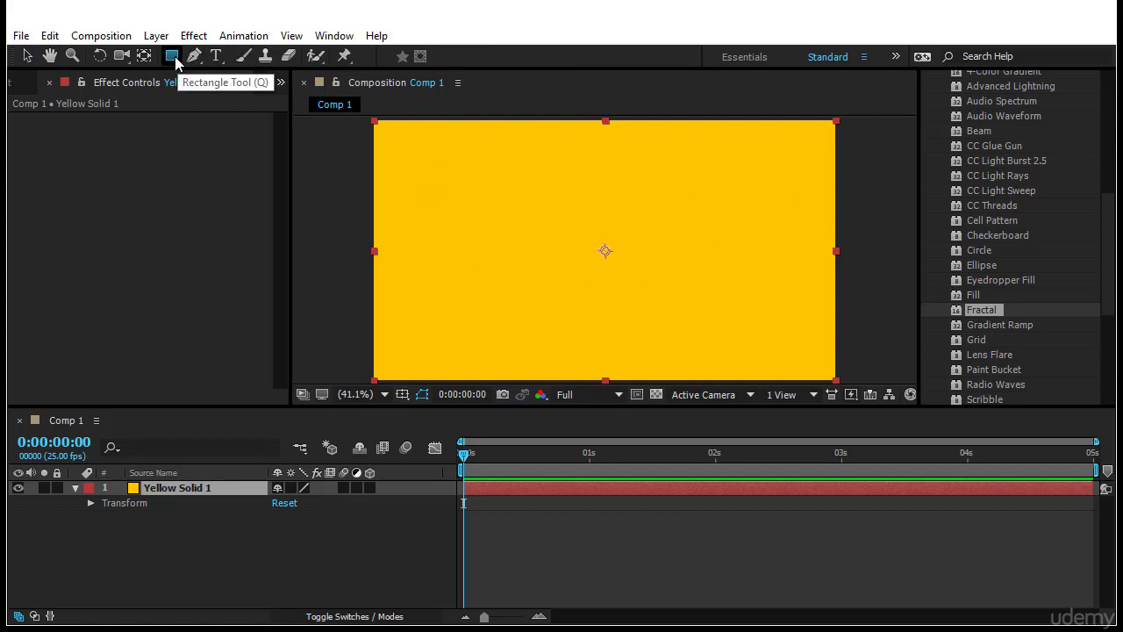
left_click_drag(439, 176, 754, 336)
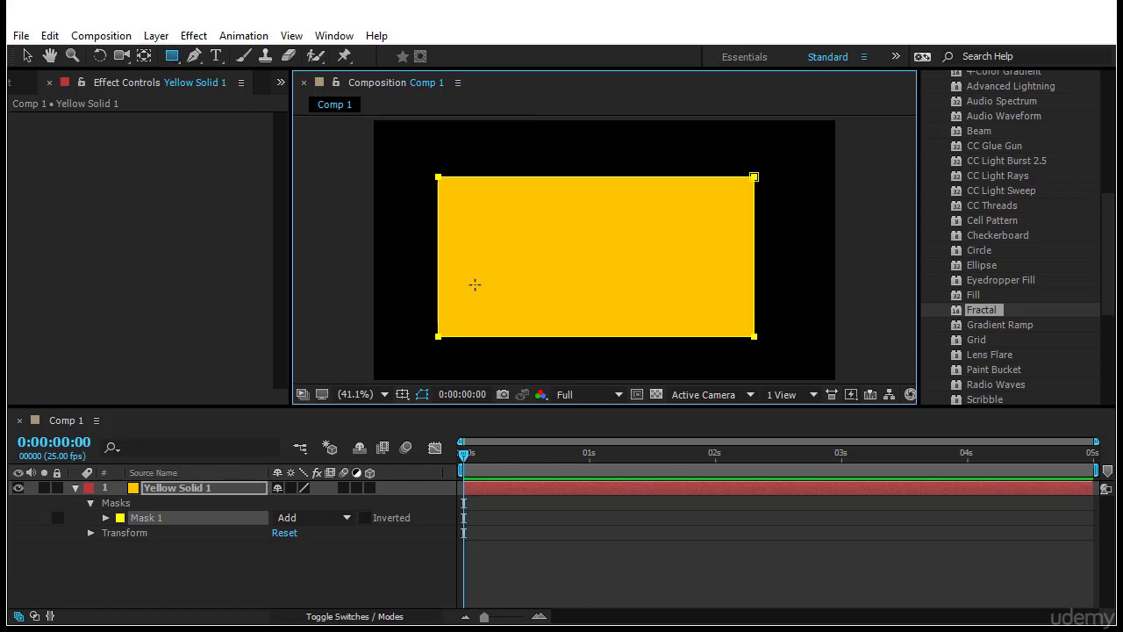
left_click(224, 487)
left_click(219, 518)
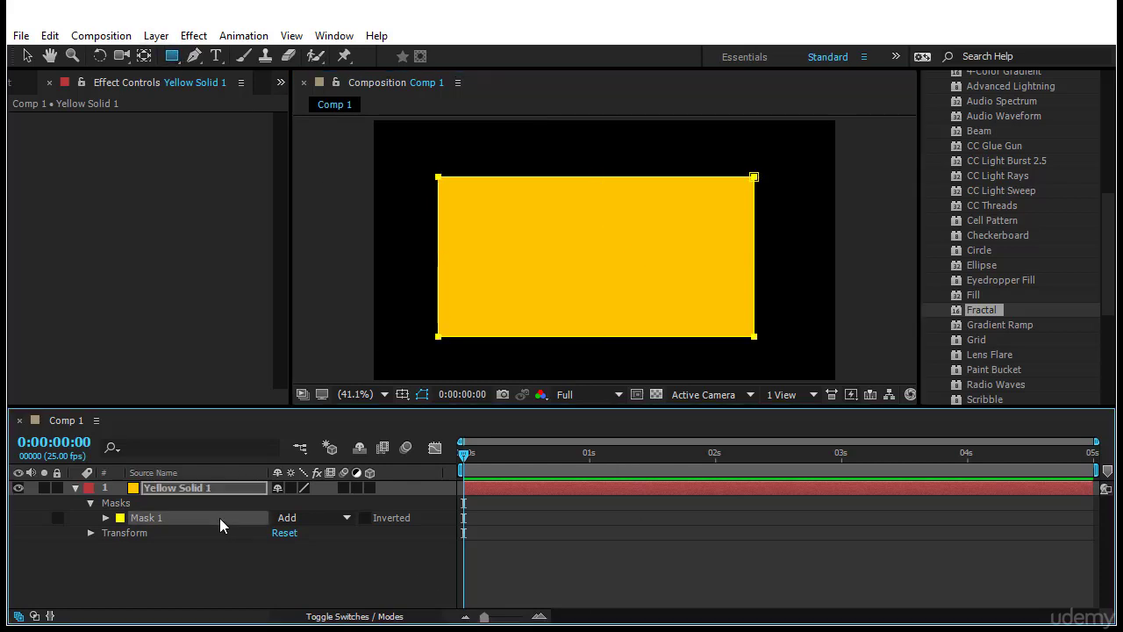
Step: Expand the properties of Mask 1 on the yellow solid and select its Mask Path
left_click(176, 487)
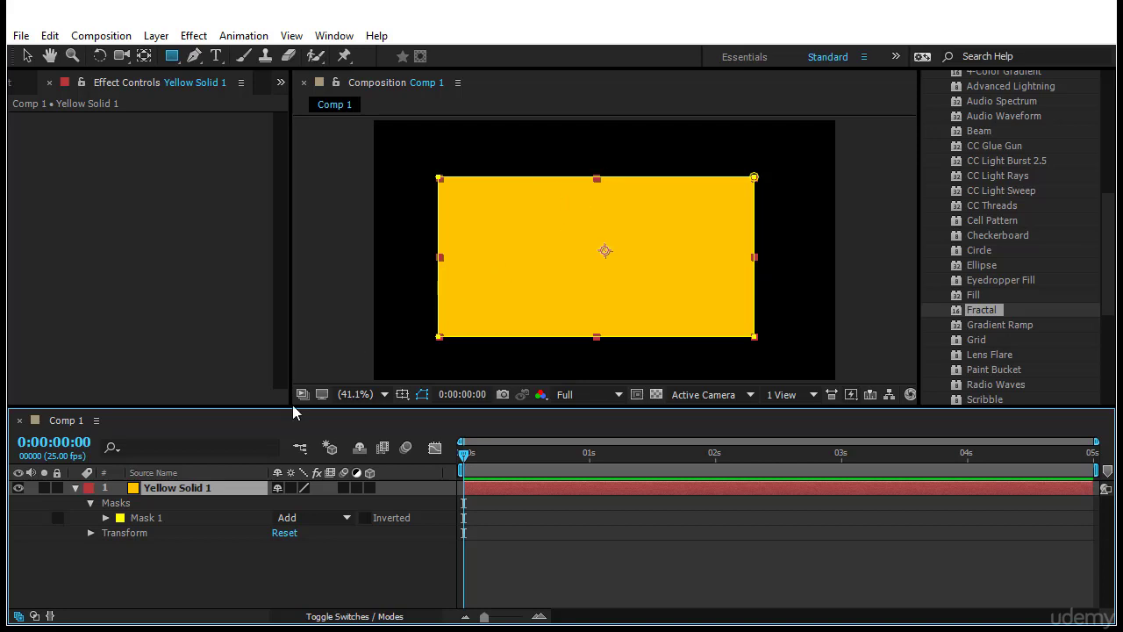
left_click(180, 519)
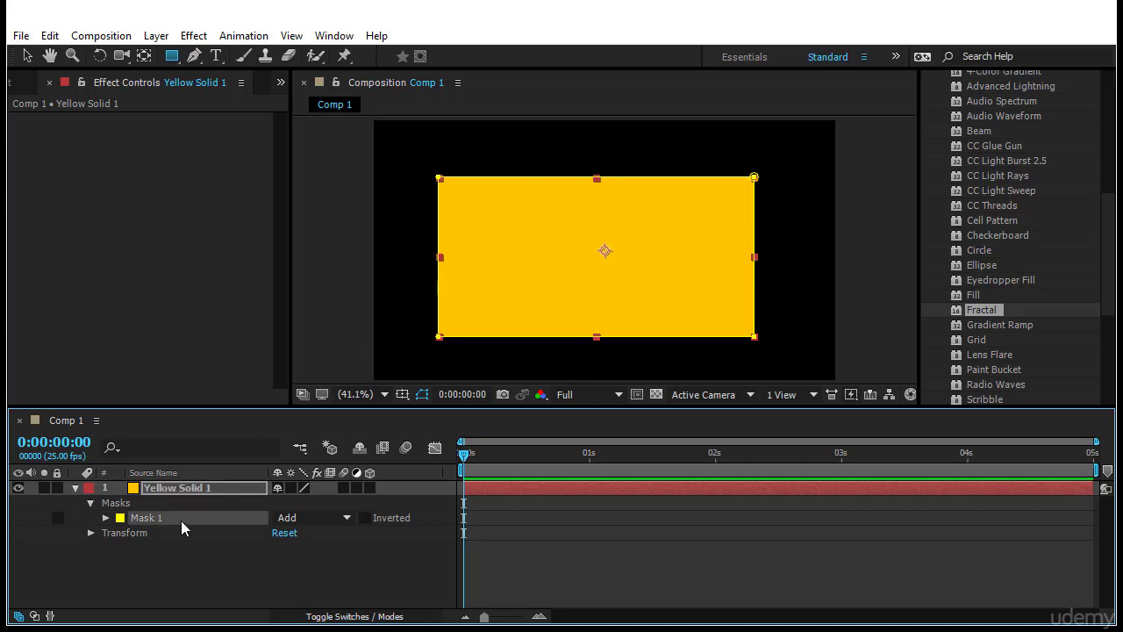
left_click(105, 518)
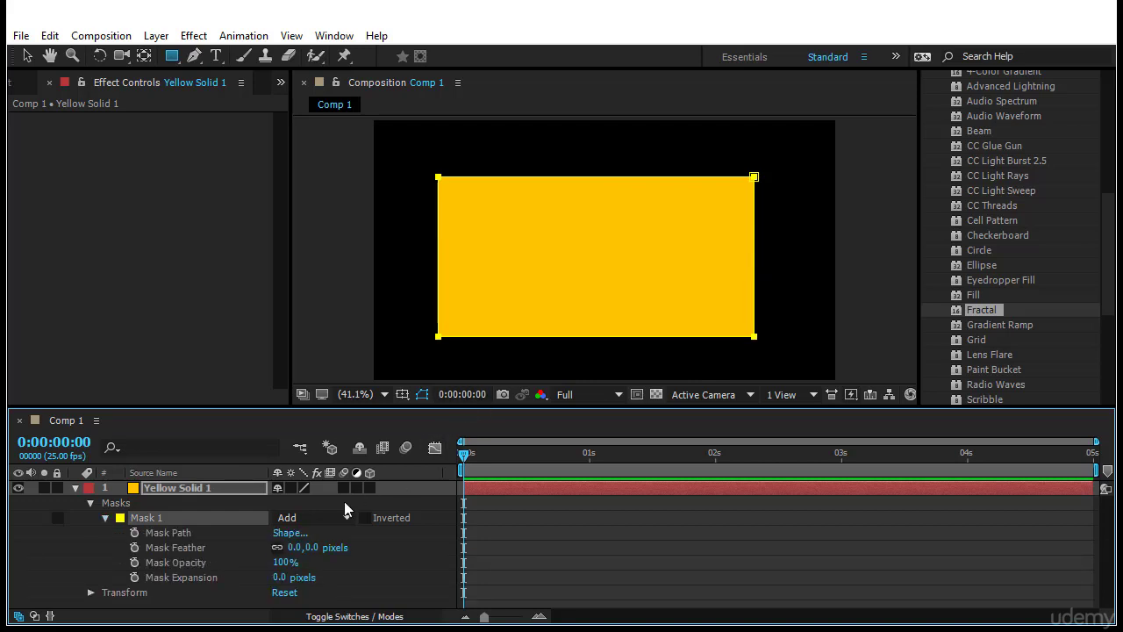
left_click(232, 532)
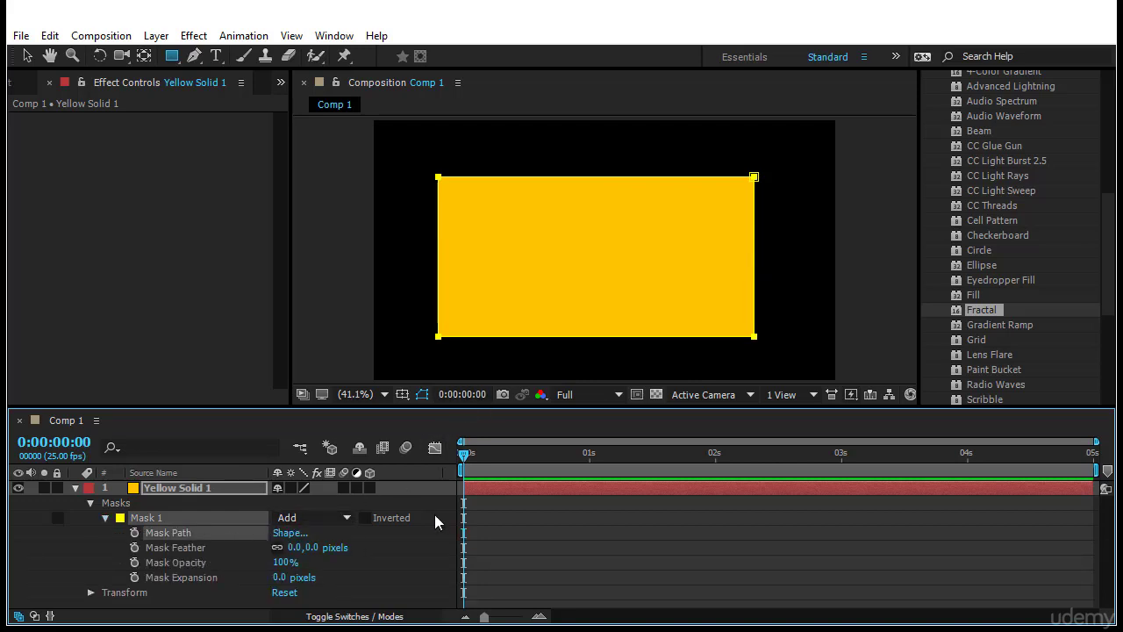
Step: Shift the whole rectangular mask sideways and slightly down across the yellow solid with the Selection tool, and undo the last shift
key("v")
left_click(459, 268)
key("shift+Right")
key("shift+Right")
key("shift+Right")
key("shift+Right")
key("shift+Right")
key("shift+Right")
key("shift+Right")
key("shift+Right")
key("shift+Right")
key("shift+Right")
key("shift+Right")
key("shift+Right")
key("shift+Down")
key("shift+Down")
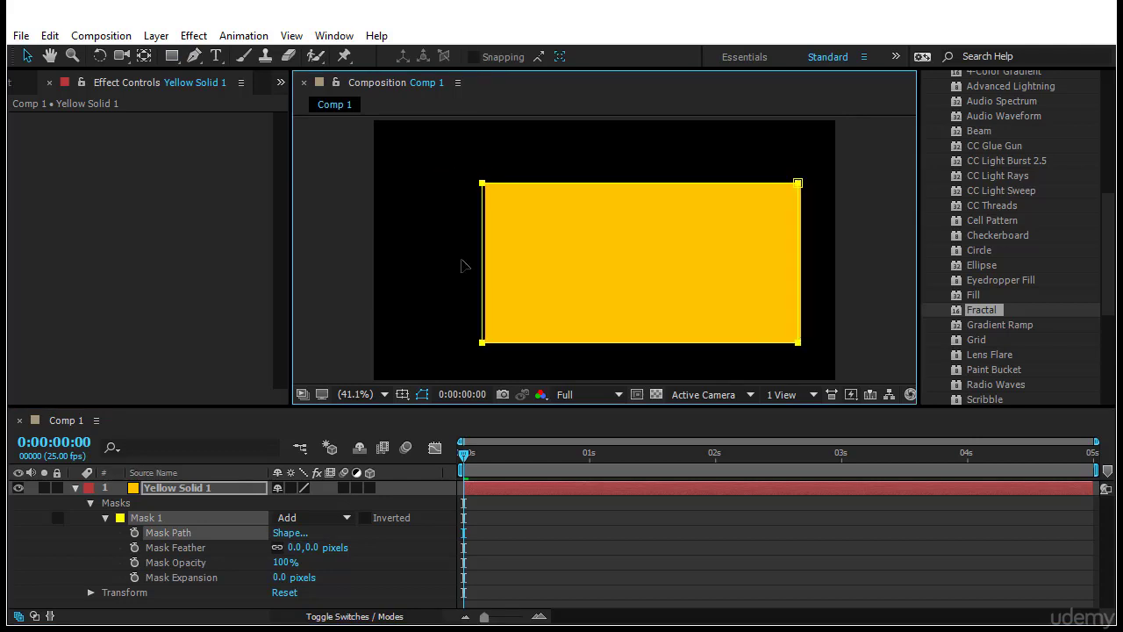
key("ctrl+z")
Step: Free-transform the rectangular mask so that its upper edge sits slightly lower
double_click(548, 170)
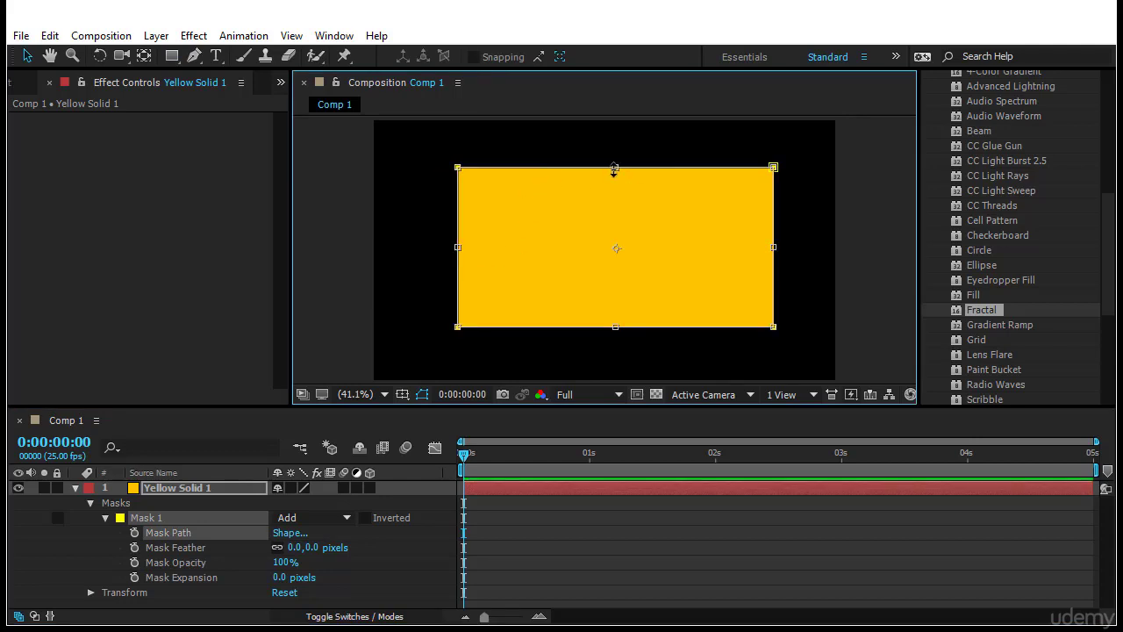
mouse_move(614, 169)
left_mouse_down()
mouse_move(618, 289)
mouse_move(613, 173)
left_mouse_up()
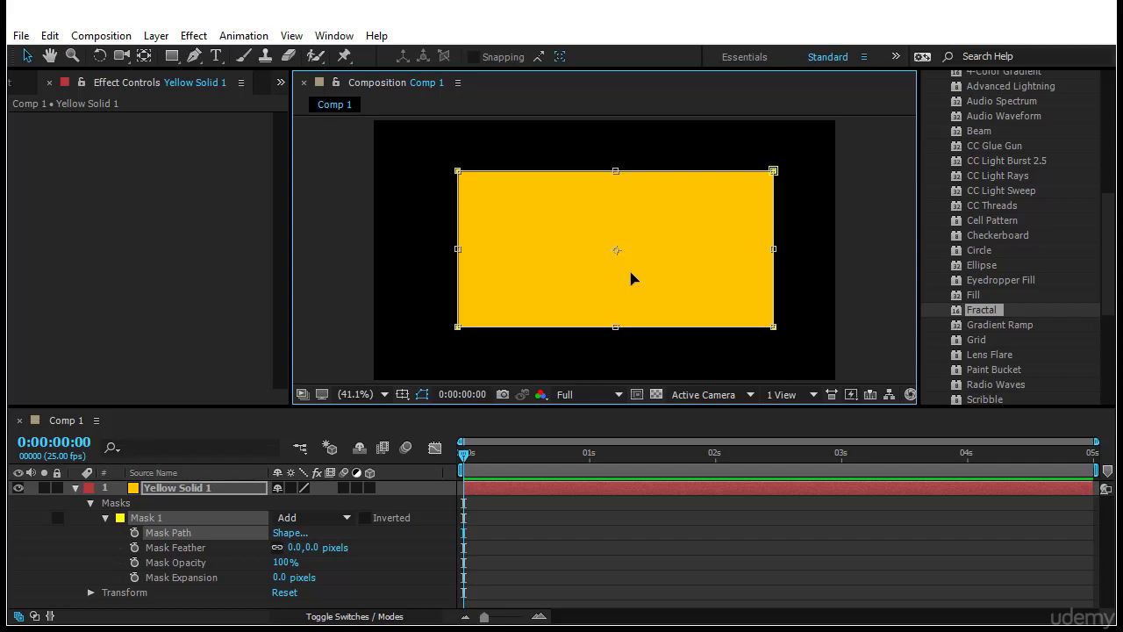
key("Escape")
Step: Distort the rectangular mask by moving its two upper vertices individually, and delete the mask from the yellow solid
left_click(742, 214)
mouse_move(772, 170)
left_mouse_down()
mouse_move(718, 213)
mouse_move(579, 248)
mouse_move(491, 294)
mouse_move(755, 163)
left_mouse_up()
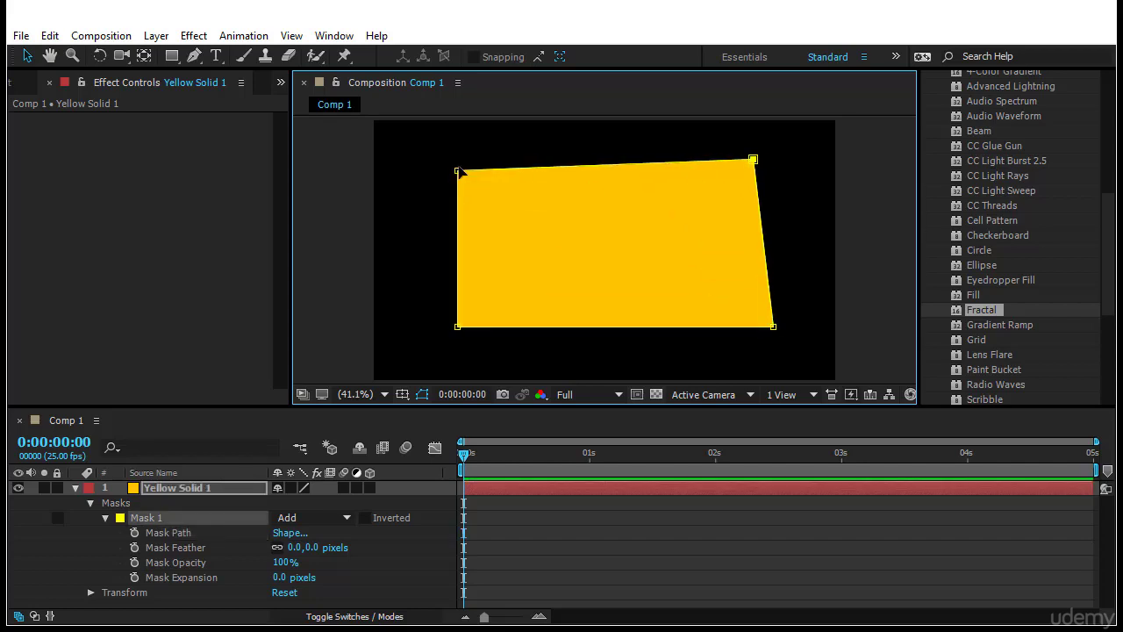
left_click_drag(457, 170, 717, 283)
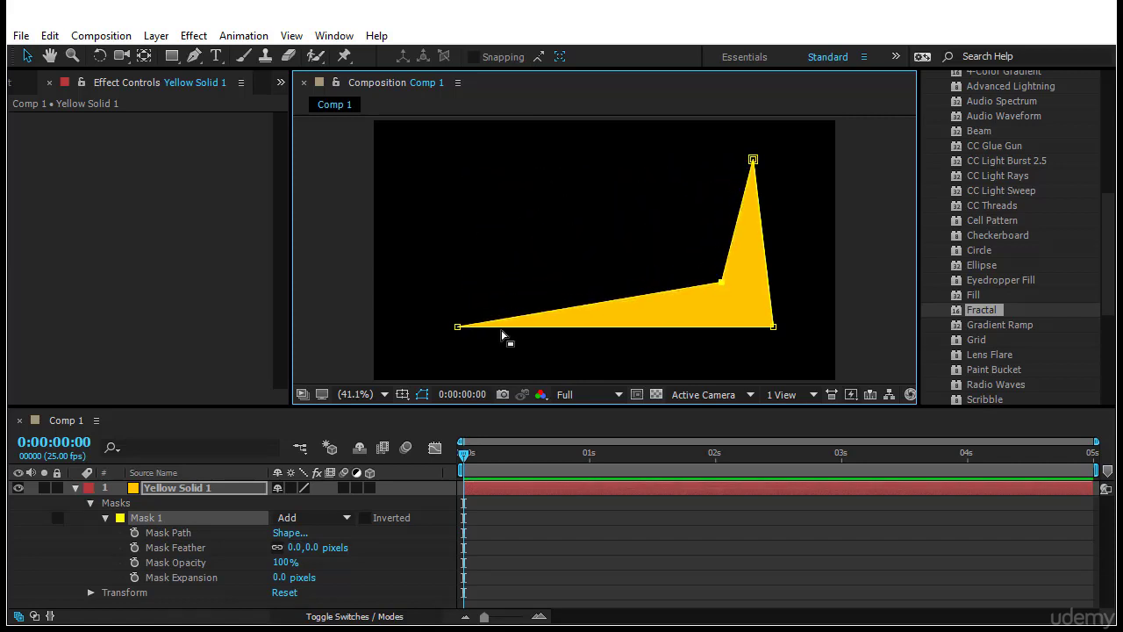
left_click(164, 505)
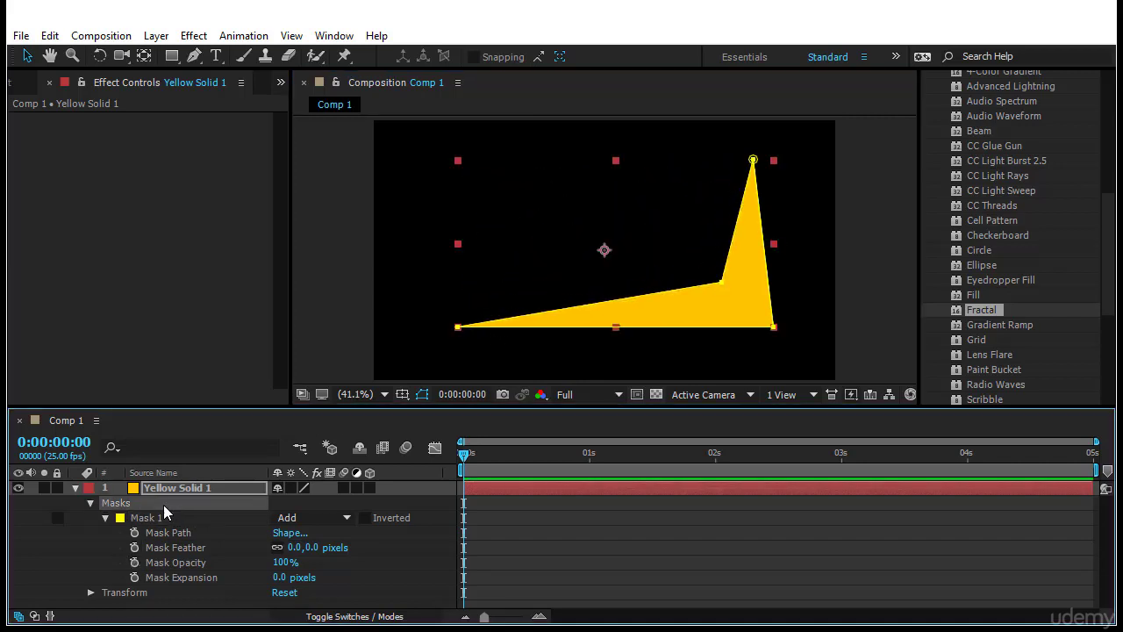
key("Delete")
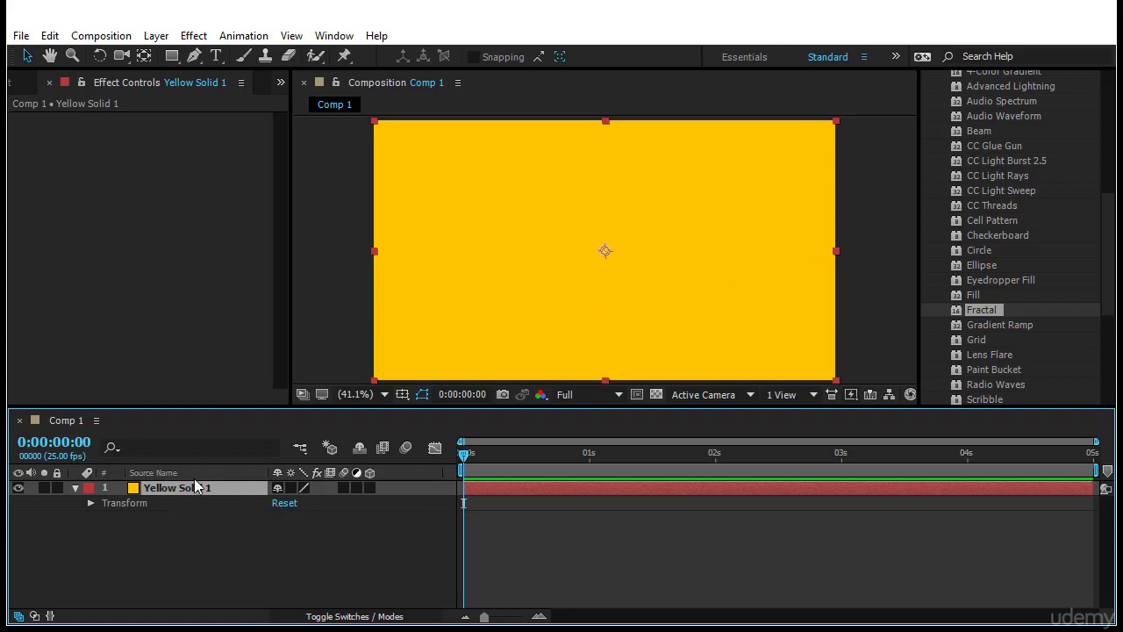
Step: Try an elliptical mask drawn outward from the centre of the yellow solid, undo it and deselect the layer
left_click(172, 55)
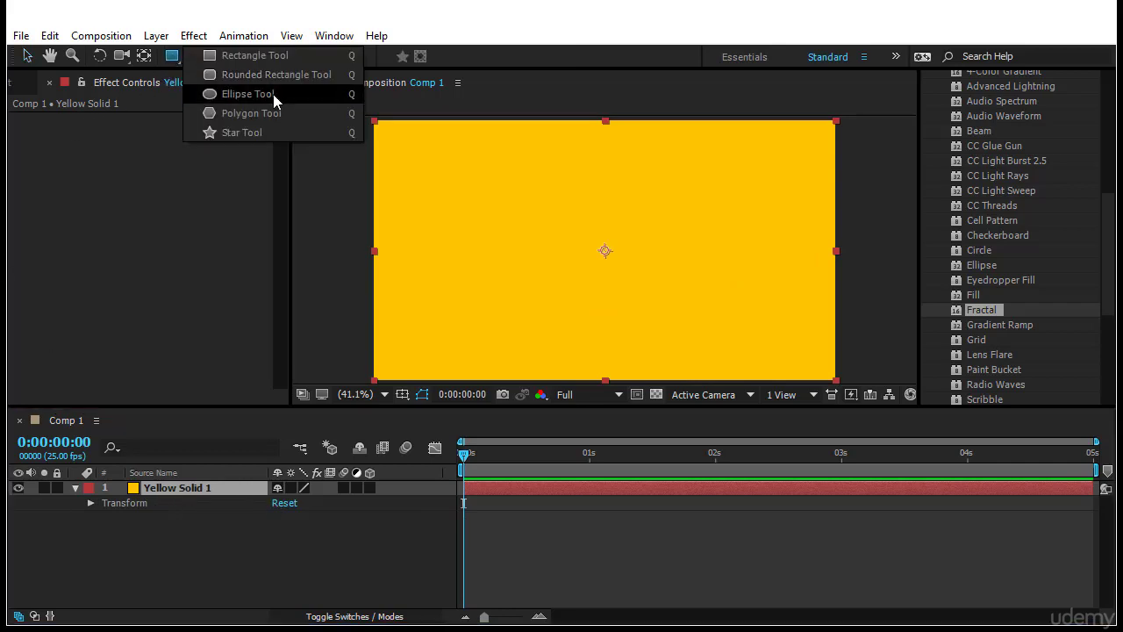
left_click(268, 96)
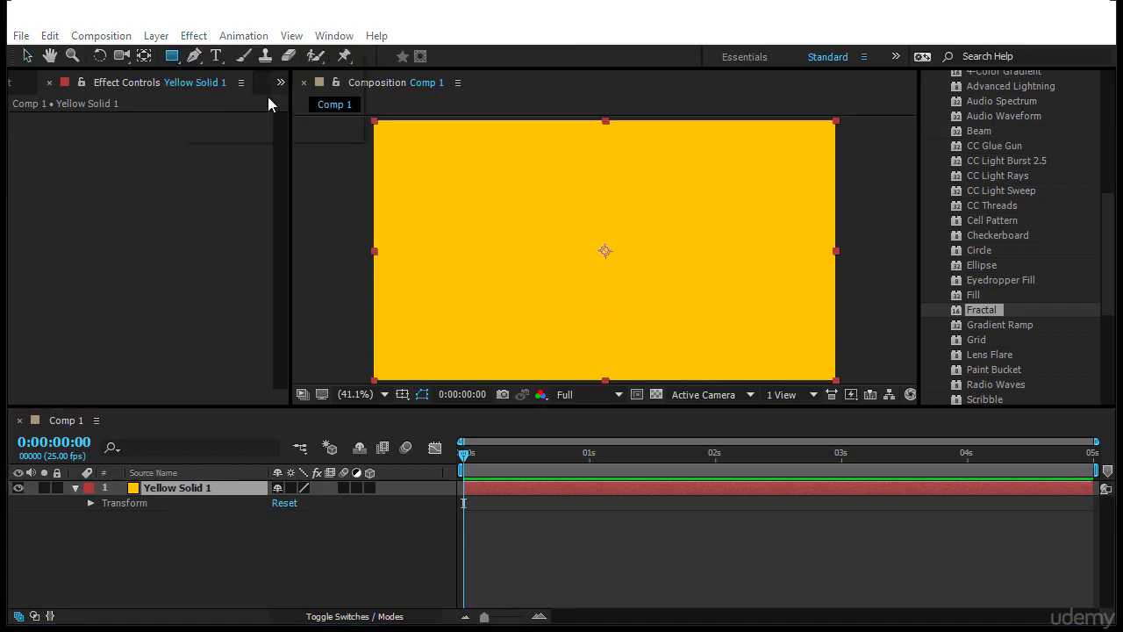
mouse_move(605, 250)
left_mouse_down()
mouse_move(685, 307)
mouse_move(770, 295)
mouse_move(734, 230)
mouse_move(579, 191)
mouse_move(481, 220)
left_mouse_up()
key("ctrl+z")
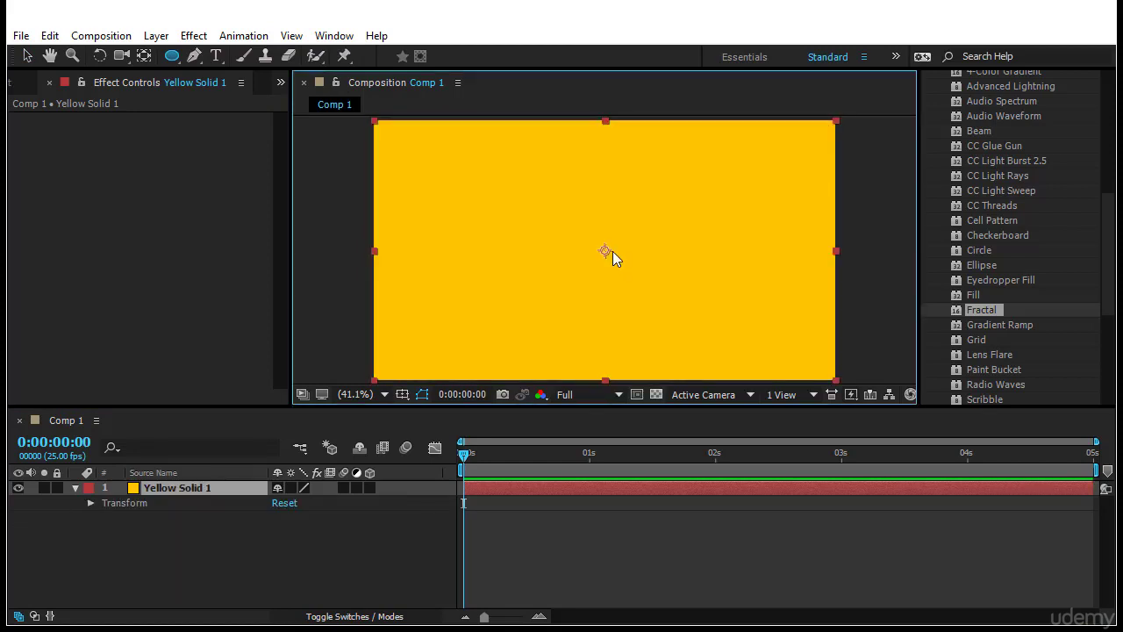
left_click(377, 556)
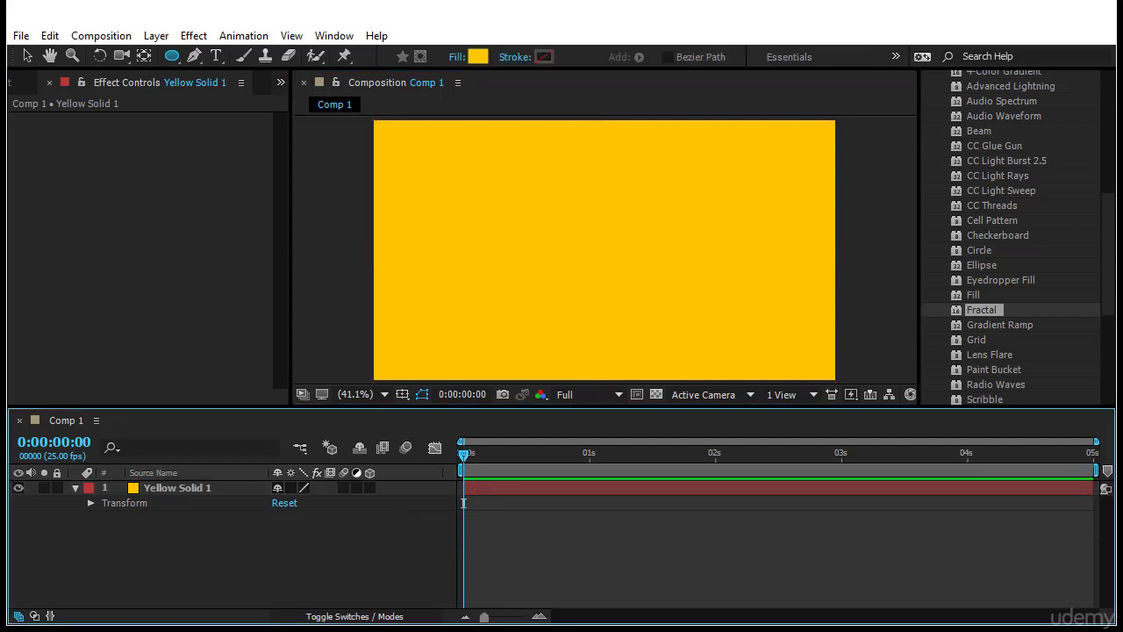
Step: Draw a closed eight-point Pen tool mask across the yellow solid, with a dip in the middle of its upper edge
left_click(194, 57)
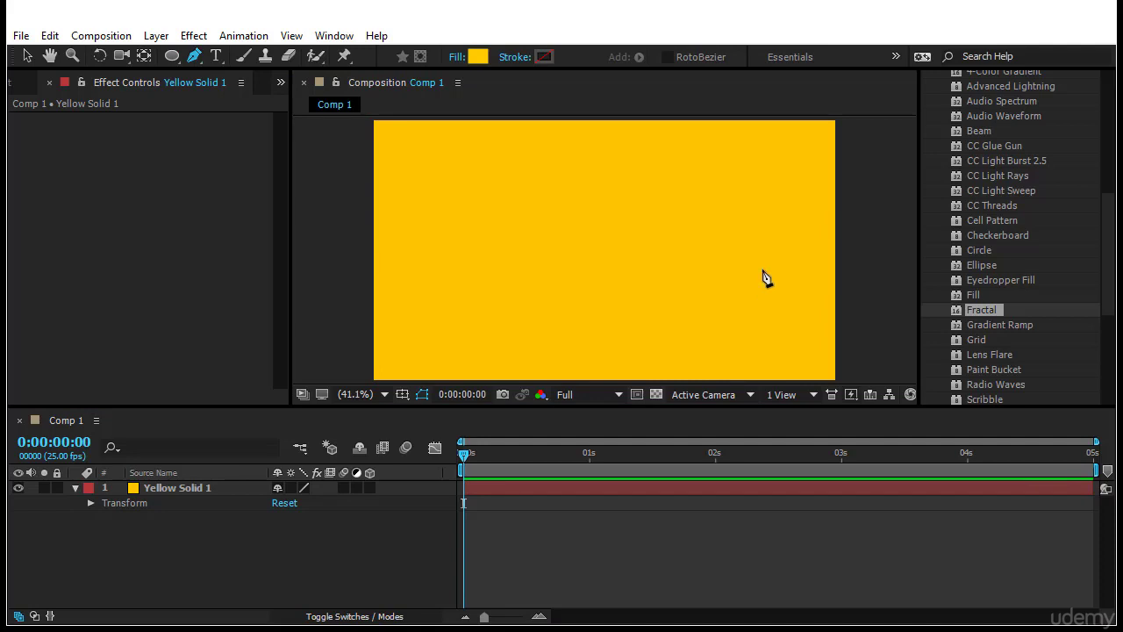
left_click(254, 488)
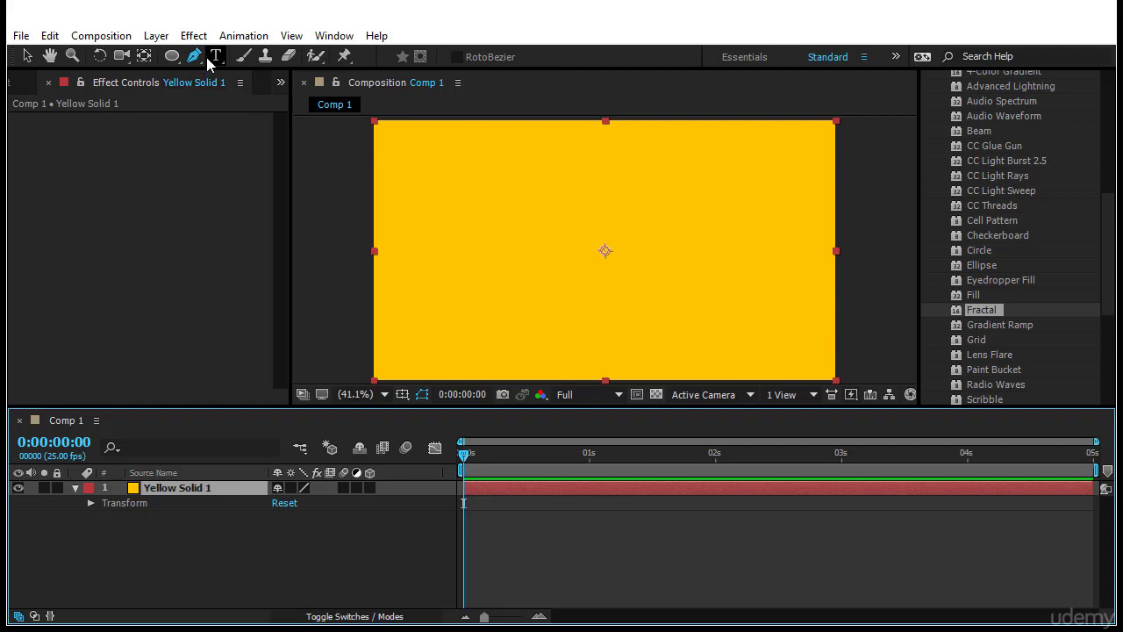
left_click(418, 167)
left_click(432, 295)
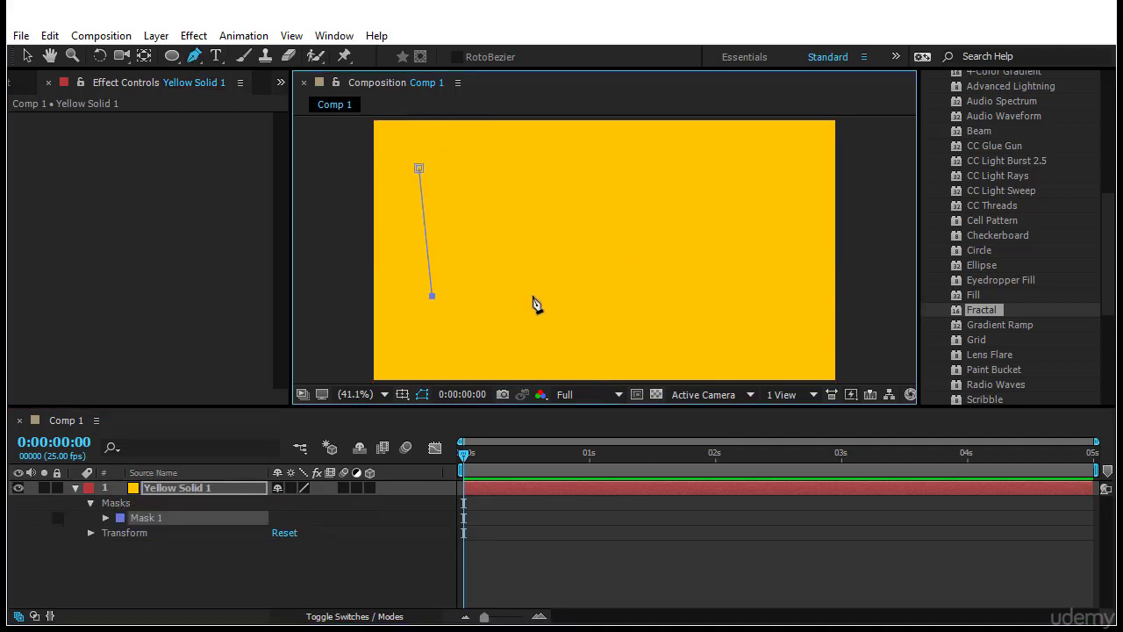
left_click(739, 286)
left_click(789, 185)
left_click(717, 207)
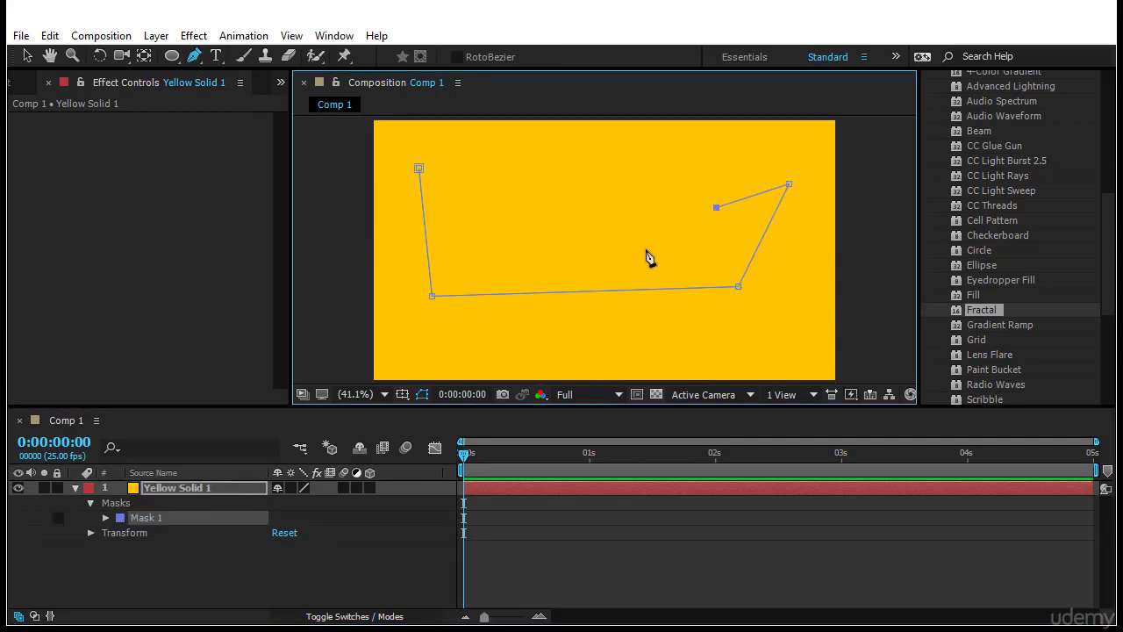
left_click(617, 243)
left_click(511, 205)
left_click(485, 163)
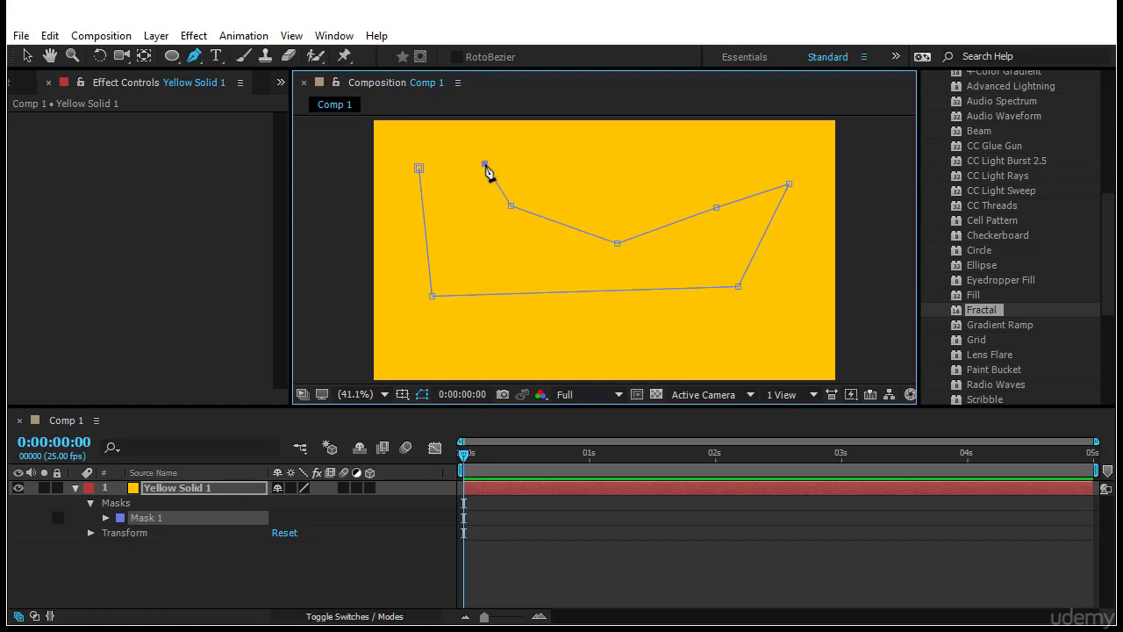
left_click(419, 169)
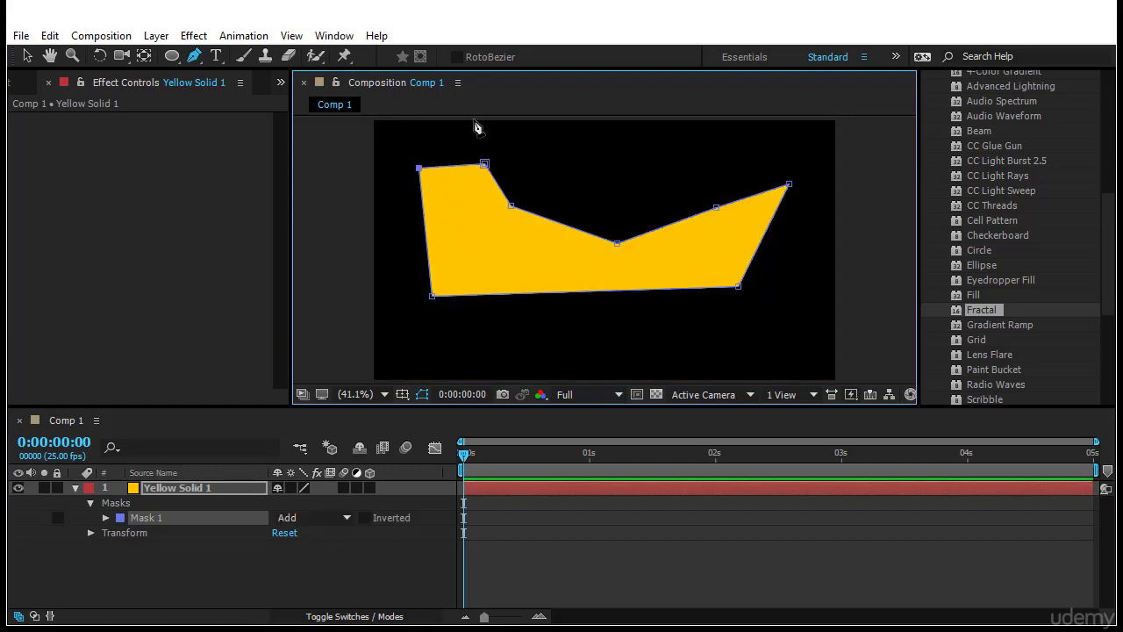
Step: Reshape the pen mask by moving six of its vertices, forming a central peak with a notch on each side and a wider base
left_click_drag(512, 206, 497, 253)
left_click_drag(617, 243, 590, 156)
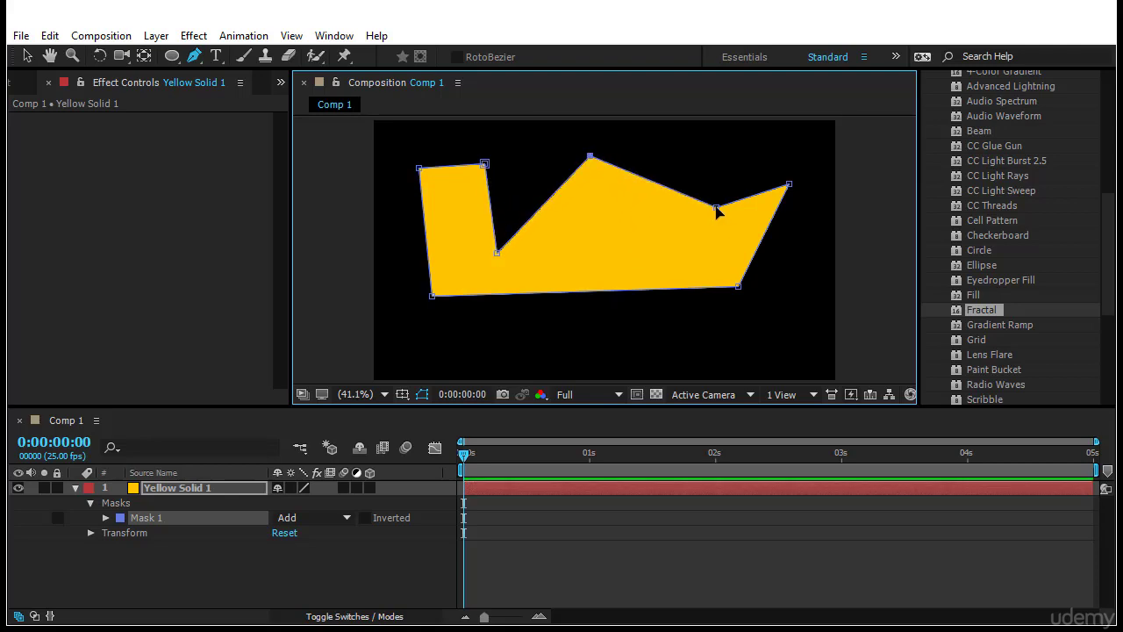
left_click_drag(717, 209, 687, 250)
left_click_drag(739, 287, 803, 294)
left_click_drag(790, 186, 819, 238)
left_click_drag(485, 167, 458, 176)
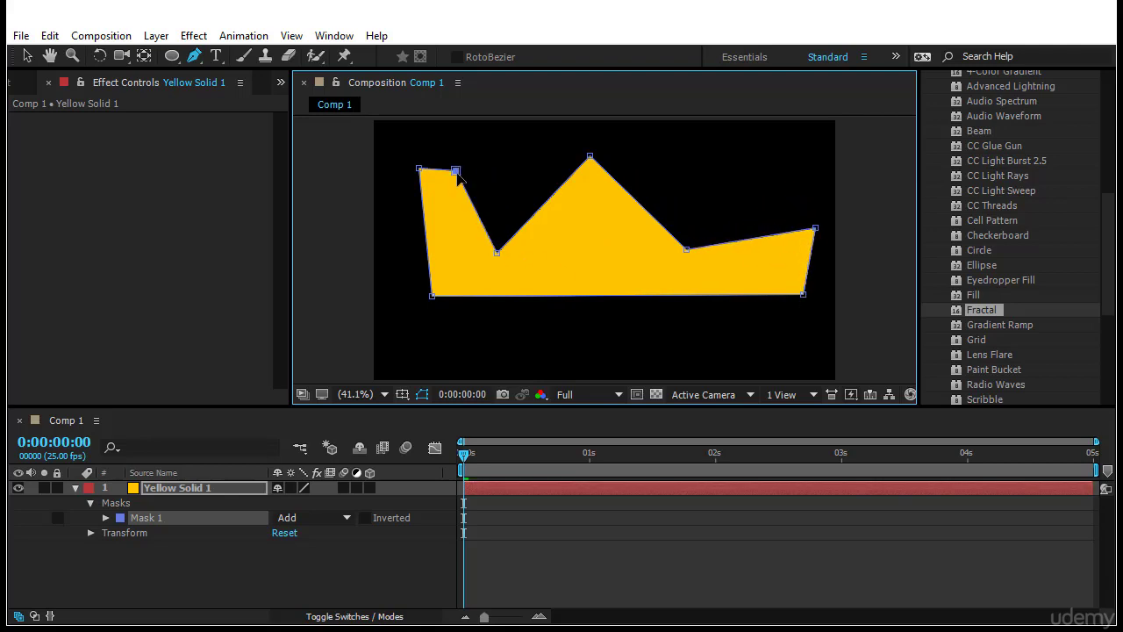
Step: Set a Mask Path keyframe for Mask 1 at 0:00:00:00 and move the current time to 0:00:01:00
left_click(105, 518)
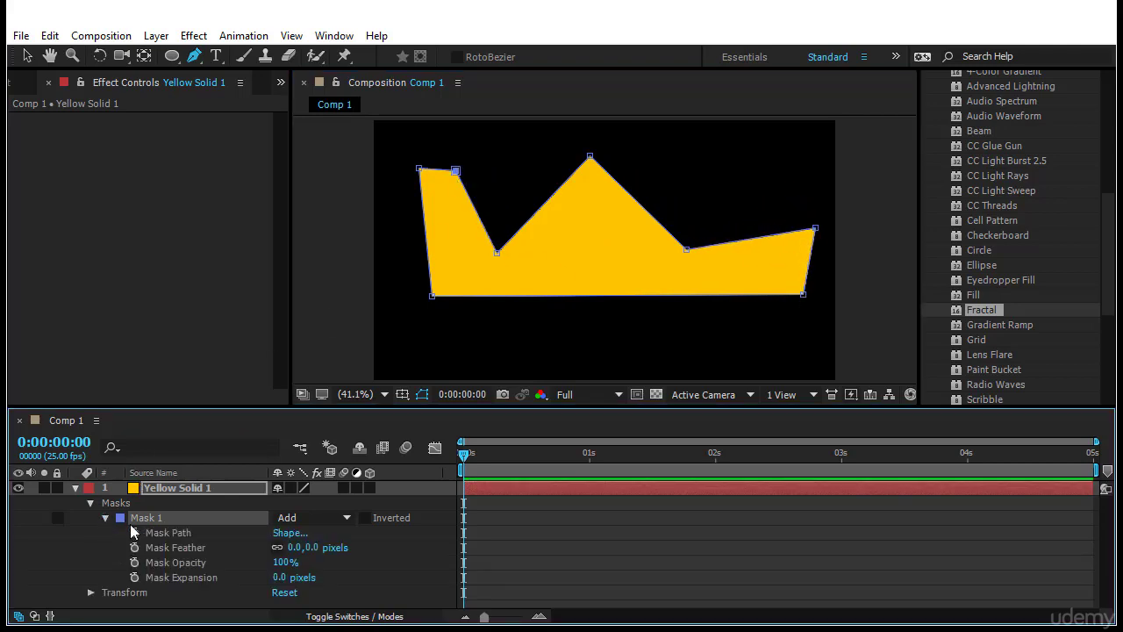
left_click(134, 533)
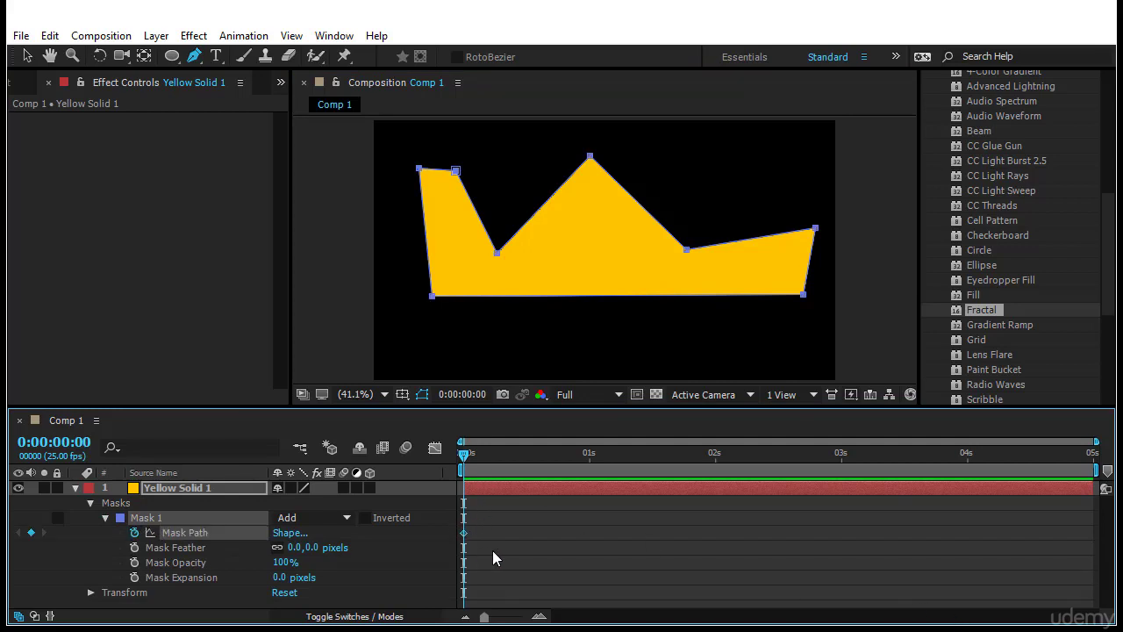
left_click_drag(464, 454, 590, 454)
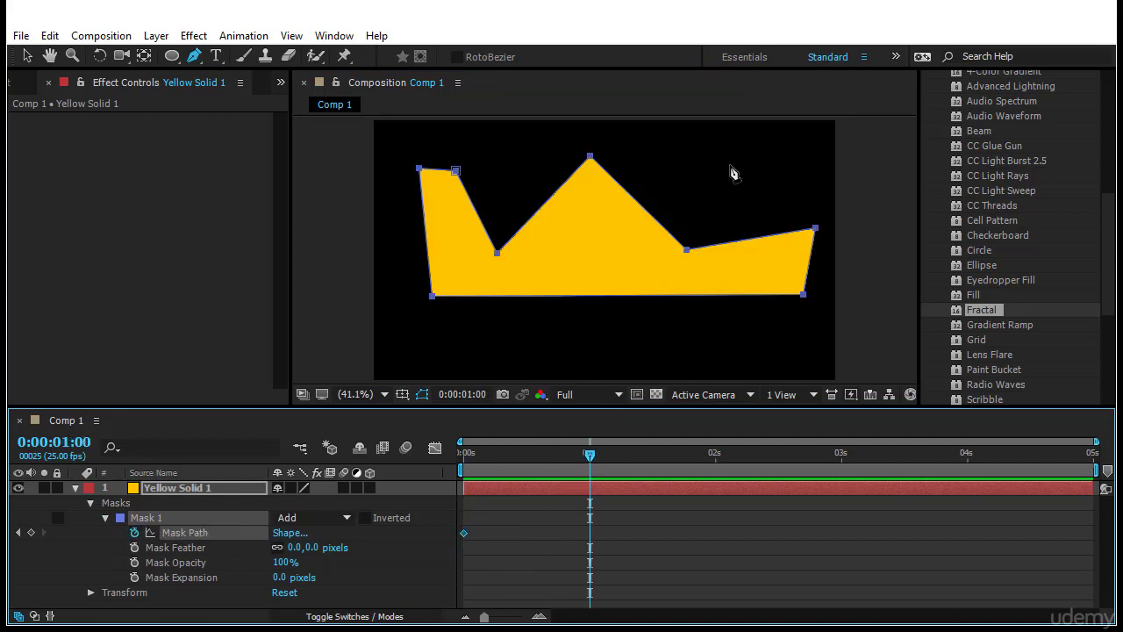
Step: Reshape the mask at 0:00:01:00 by moving the whole path slightly and several of its upper vertices, and deselect the layer
key("v")
left_click_drag(687, 252, 710, 175)
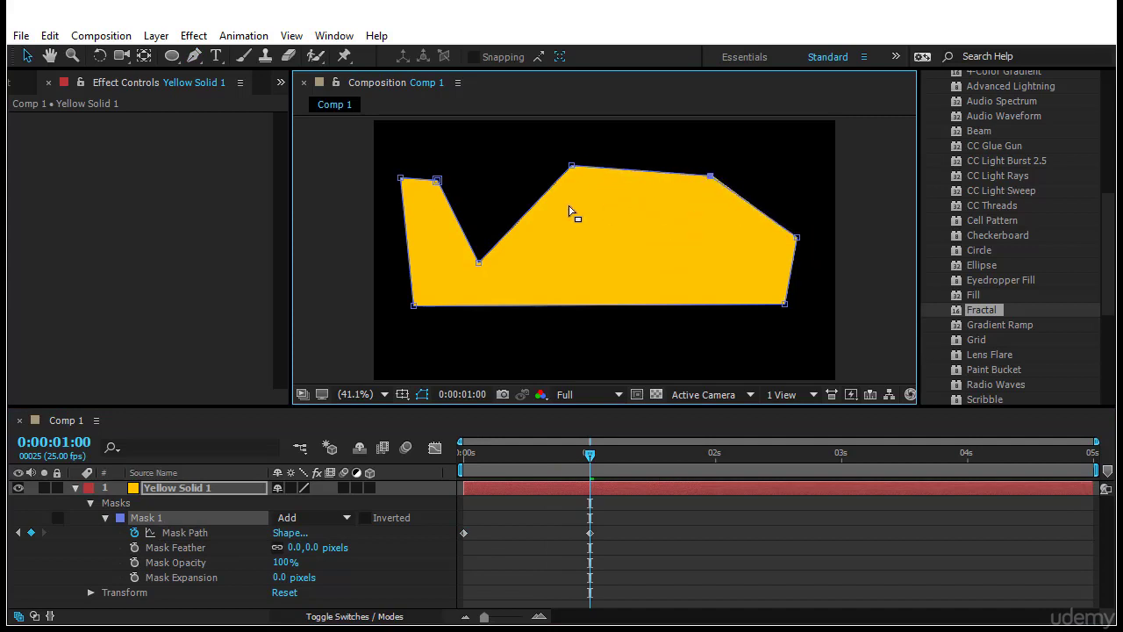
left_click_drag(572, 166, 663, 262)
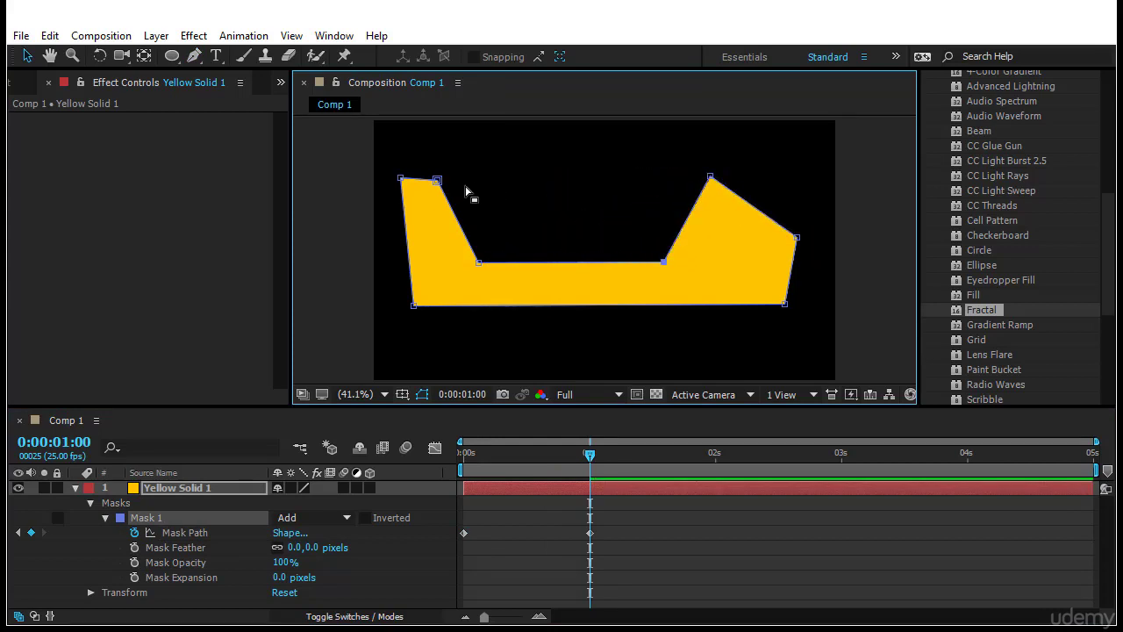
left_click_drag(437, 180, 539, 177)
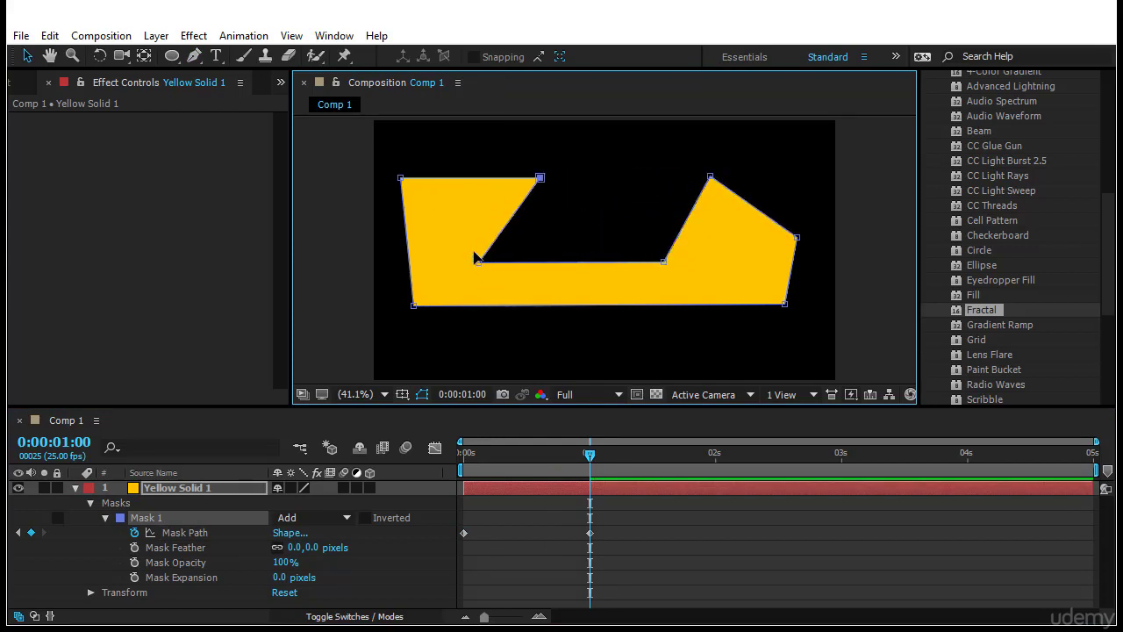
left_click_drag(479, 262, 444, 215)
left_click_drag(648, 261, 556, 282)
left_click(669, 512)
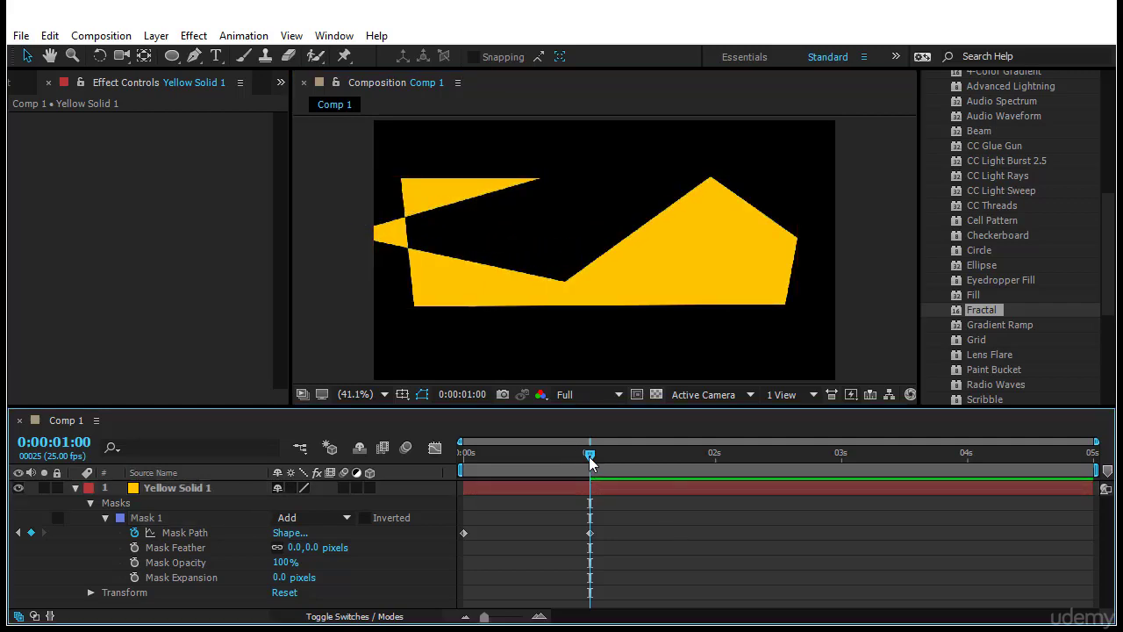
Step: Preview the mask path animation from the start of the composition
left_click_drag(588, 458, 464, 454)
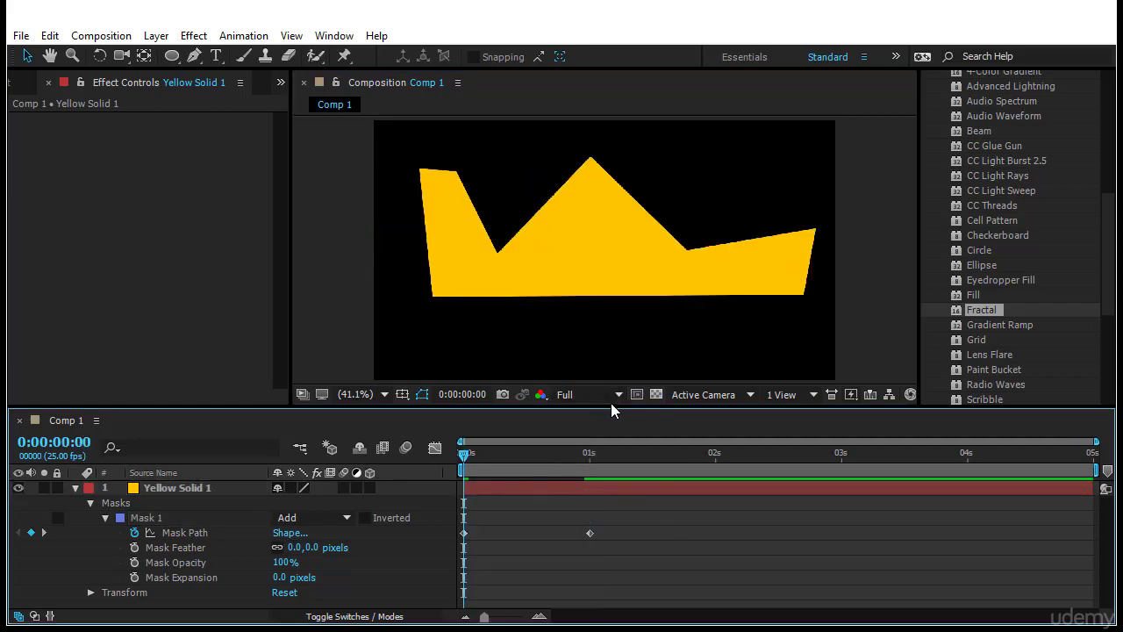
key("space")
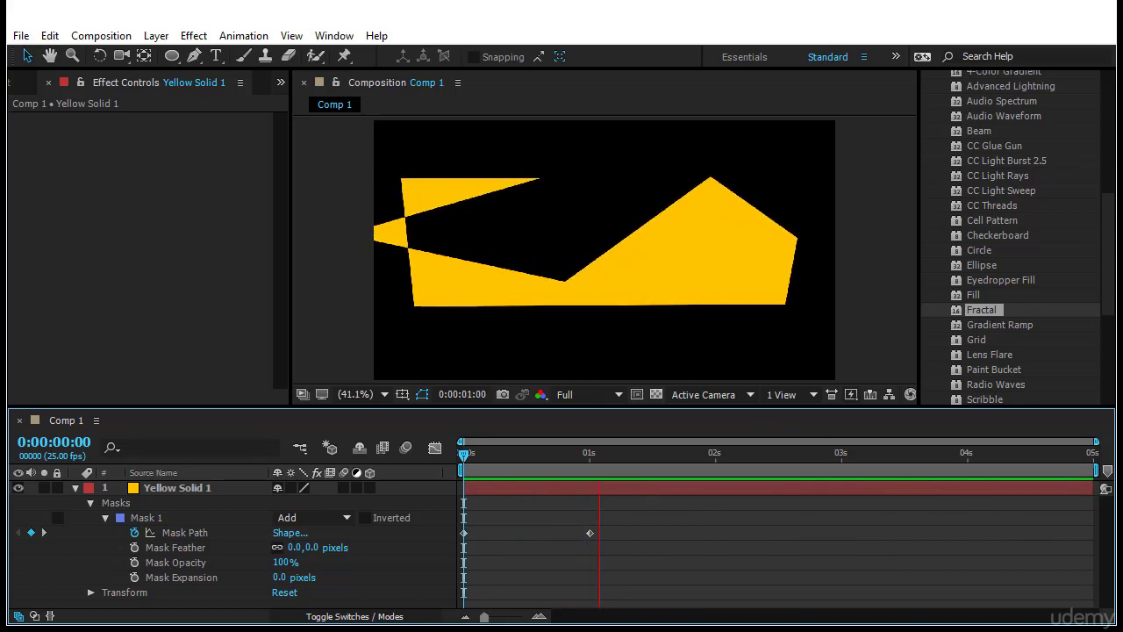
left_click(669, 231)
Step: Delete the Yellow Solid 1 layer from Comp 1
left_click(180, 489)
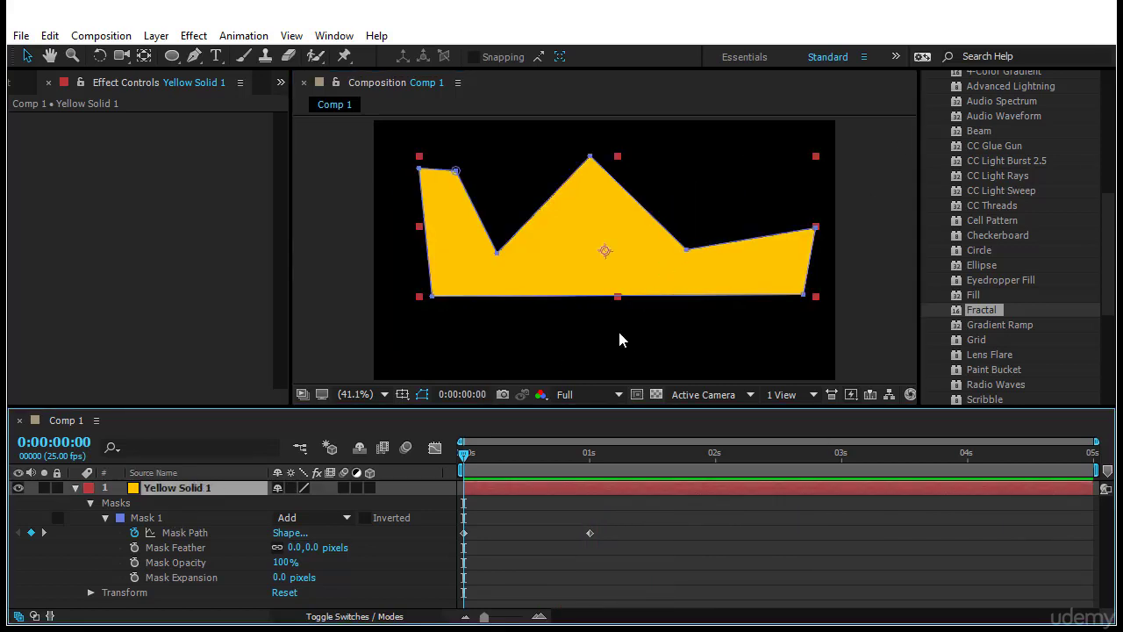
left_click(581, 238)
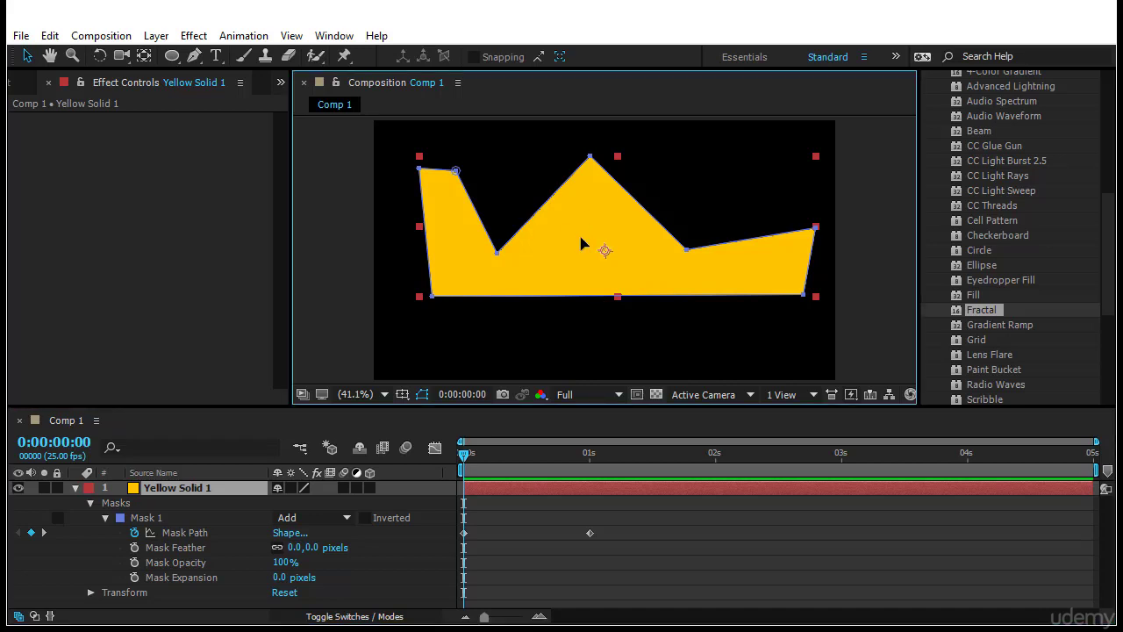
key("Delete")
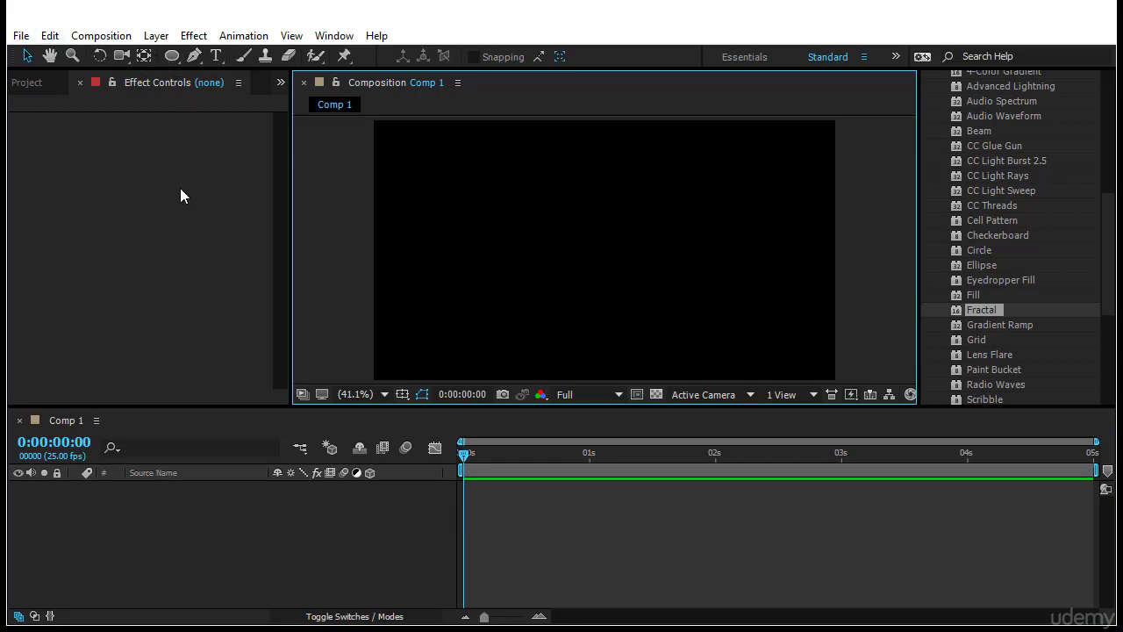
Step: Create a new 1280 x 720 px solid layer in Comp 1 with the dark blue colour 00022C
left_click(81, 82)
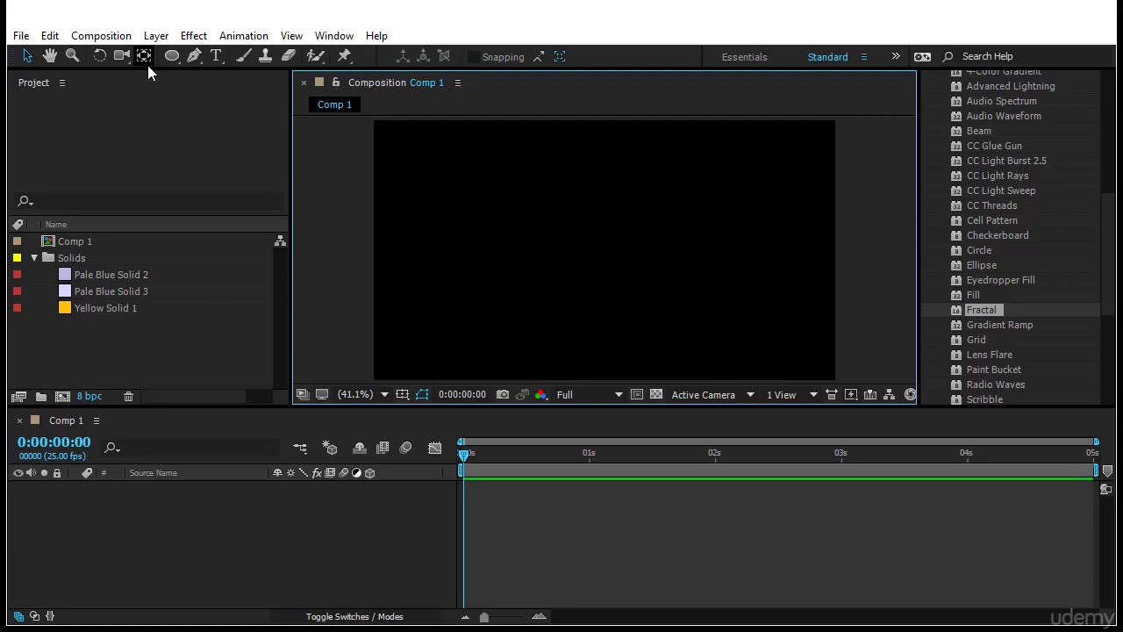
left_click(157, 35)
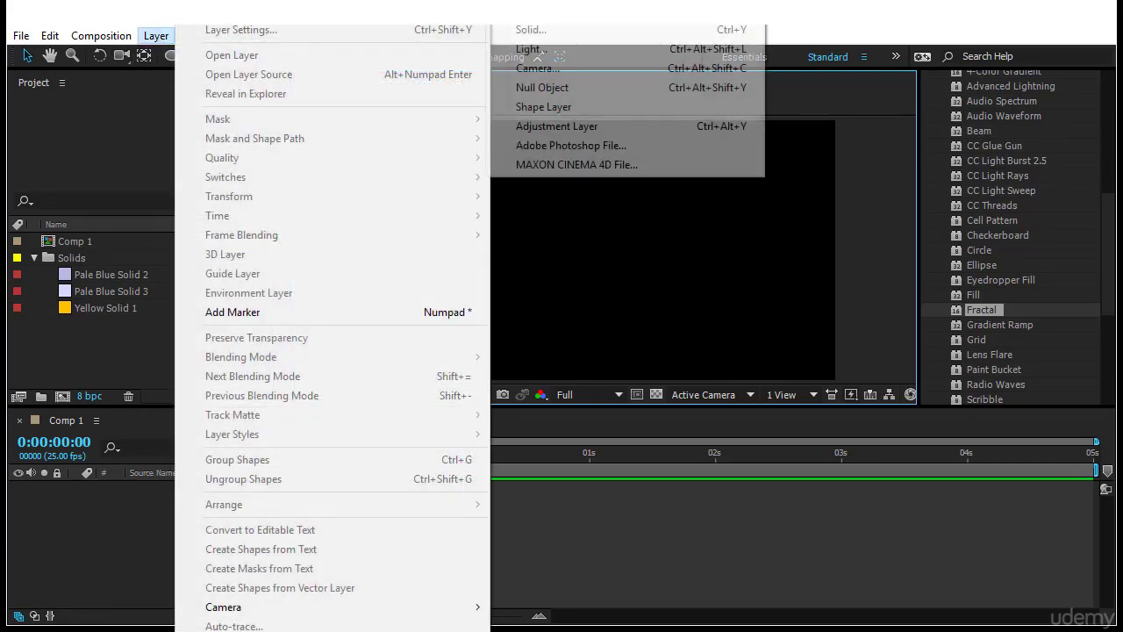
left_click(561, 30)
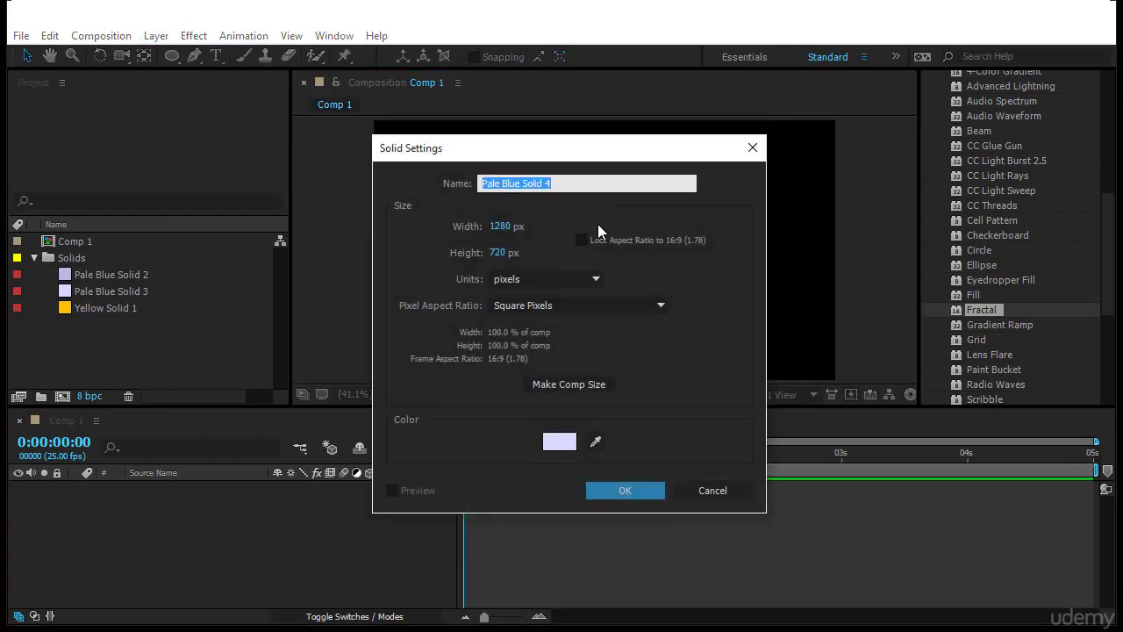
left_click(595, 441)
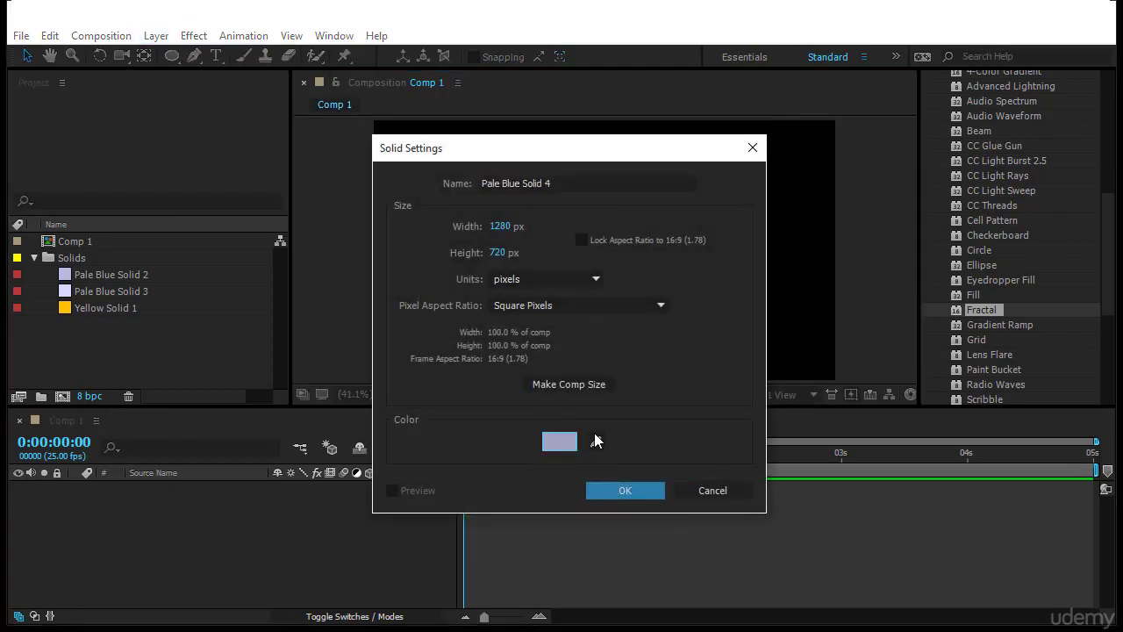
left_click_drag(777, 351, 838, 388)
left_click(994, 208)
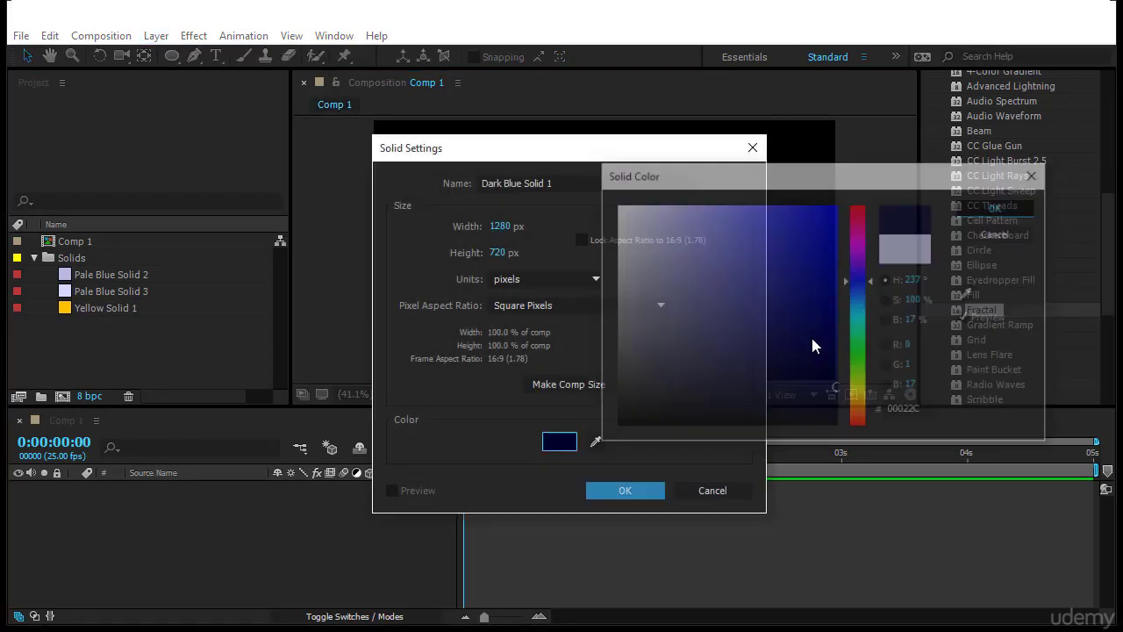
left_click(632, 491)
Step: Squash the dark blue solid to a strip of 25% height along the bottom of the frame and lock its layer
left_click_drag(605, 122, 606, 224)
left_click_drag(667, 251, 667, 350)
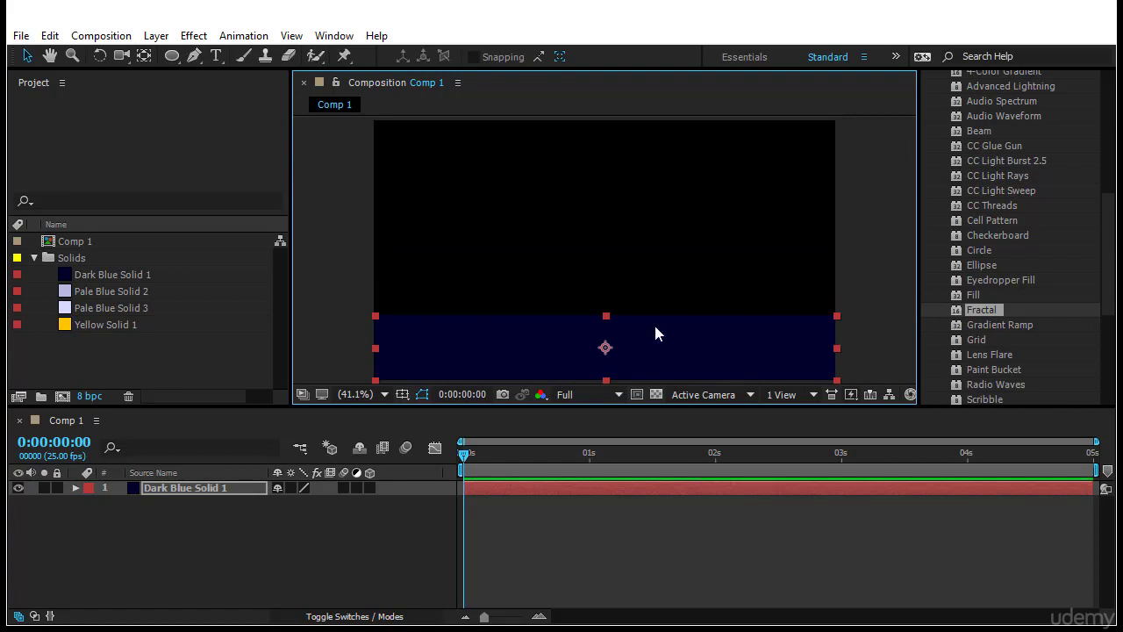
left_click(58, 488)
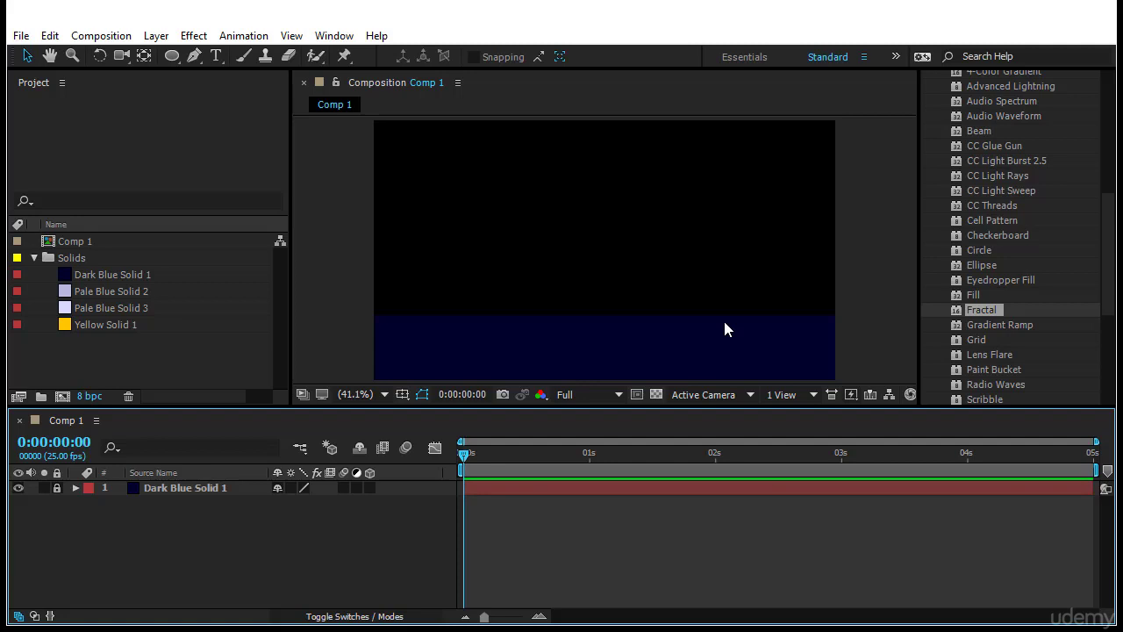
Step: Unlock the Dark Blue Solid 1 layer and draw a rectangular mask just inside the edges of the strip
left_click(171, 57)
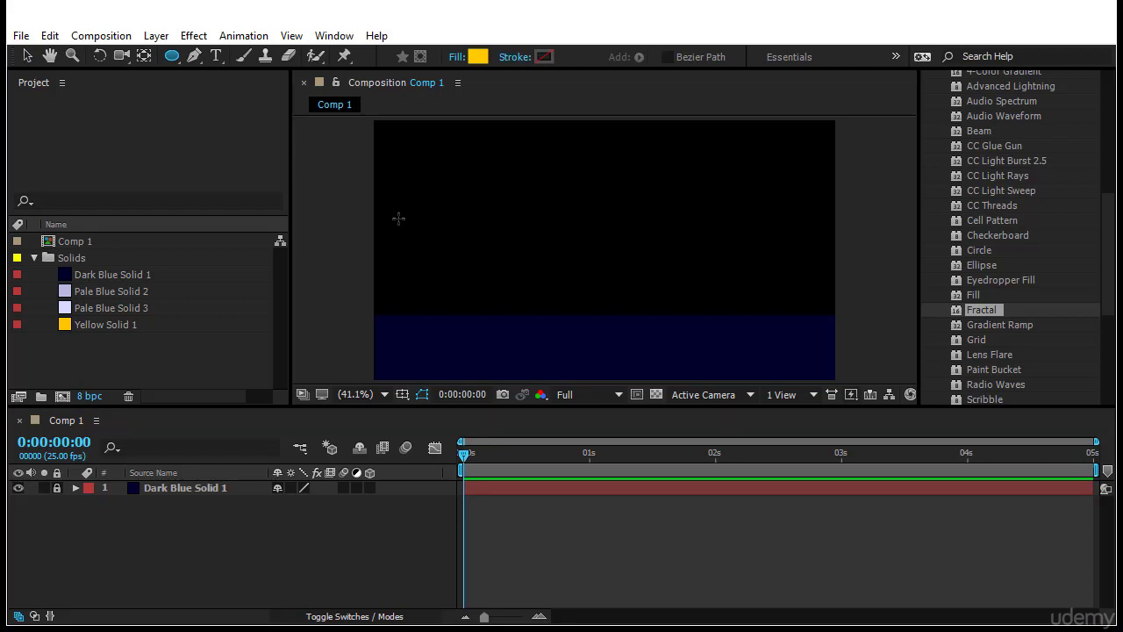
left_click(61, 487)
left_click(74, 488)
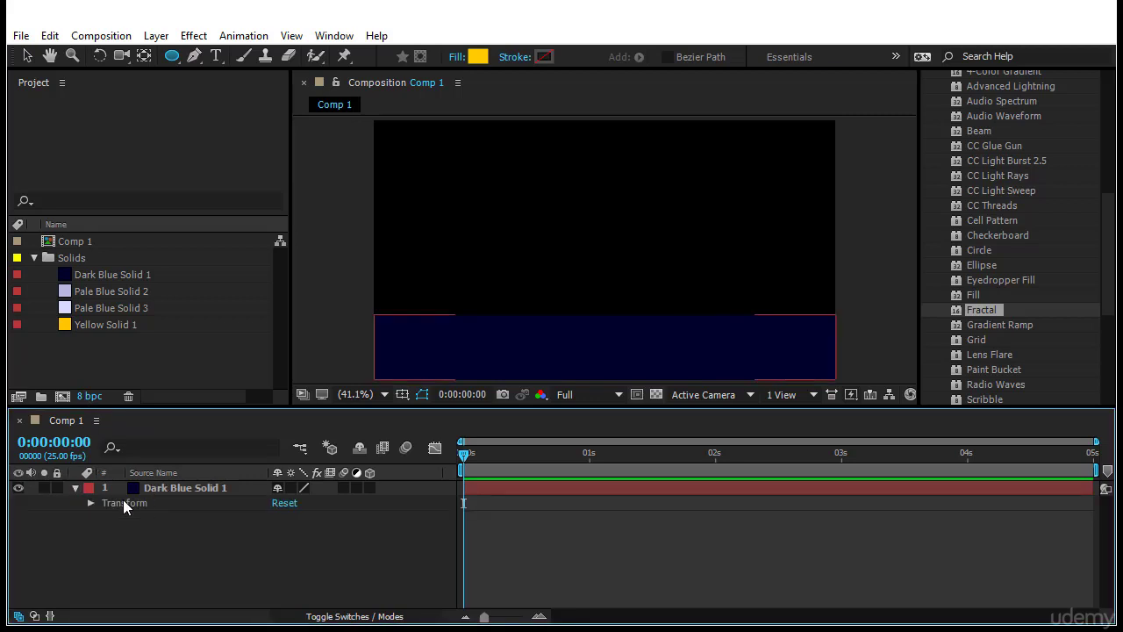
left_click(89, 503)
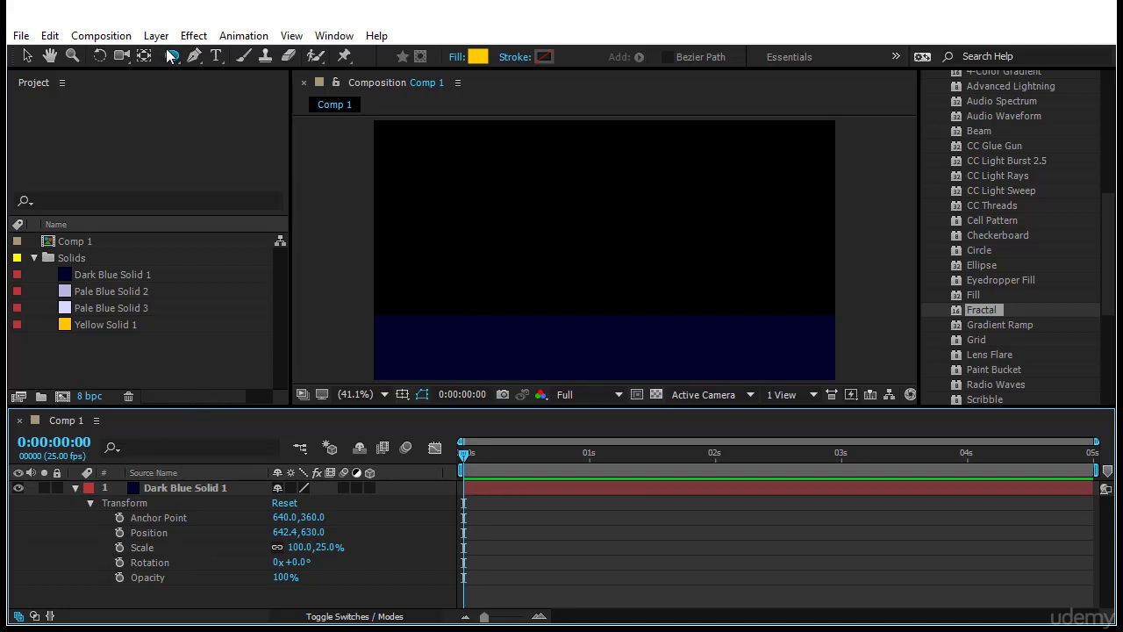
left_click_drag(171, 59, 211, 85)
left_click(186, 488)
mouse_move(394, 331)
left_mouse_down()
mouse_move(742, 371)
mouse_move(810, 362)
left_mouse_up()
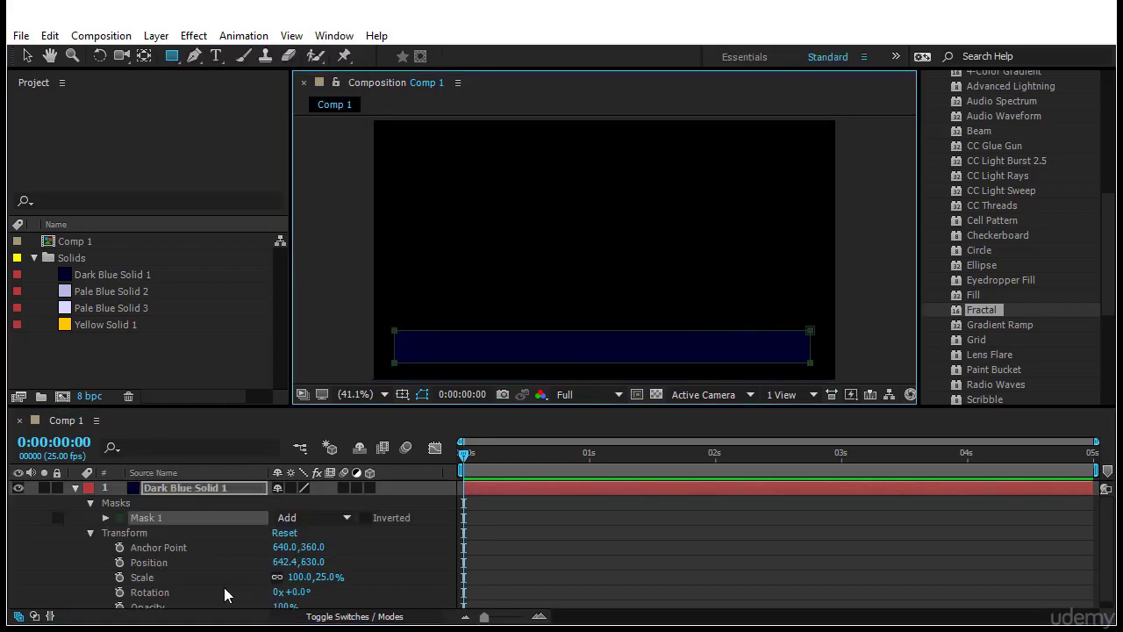
Step: Set Mask 1's feather to 131 pixels and its expansion to -87 pixels, and deselect the layer
left_click(105, 518)
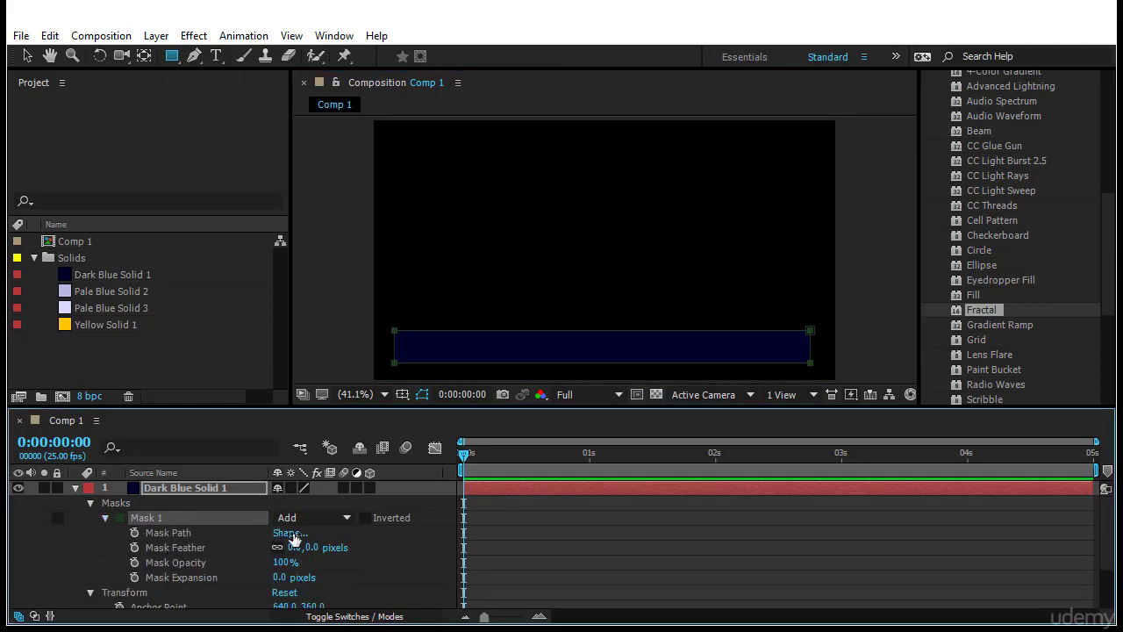
left_click_drag(305, 551, 214, 588)
left_click(593, 550)
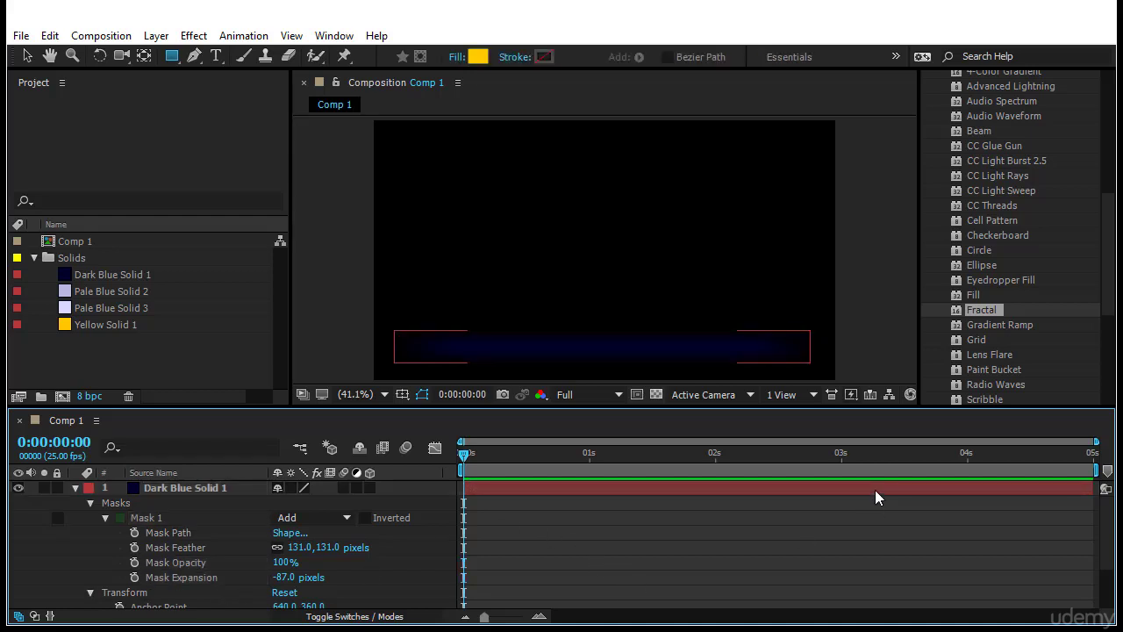
Step: Move the feathered strip to the middle of the frame and back down to the lower third
key("v")
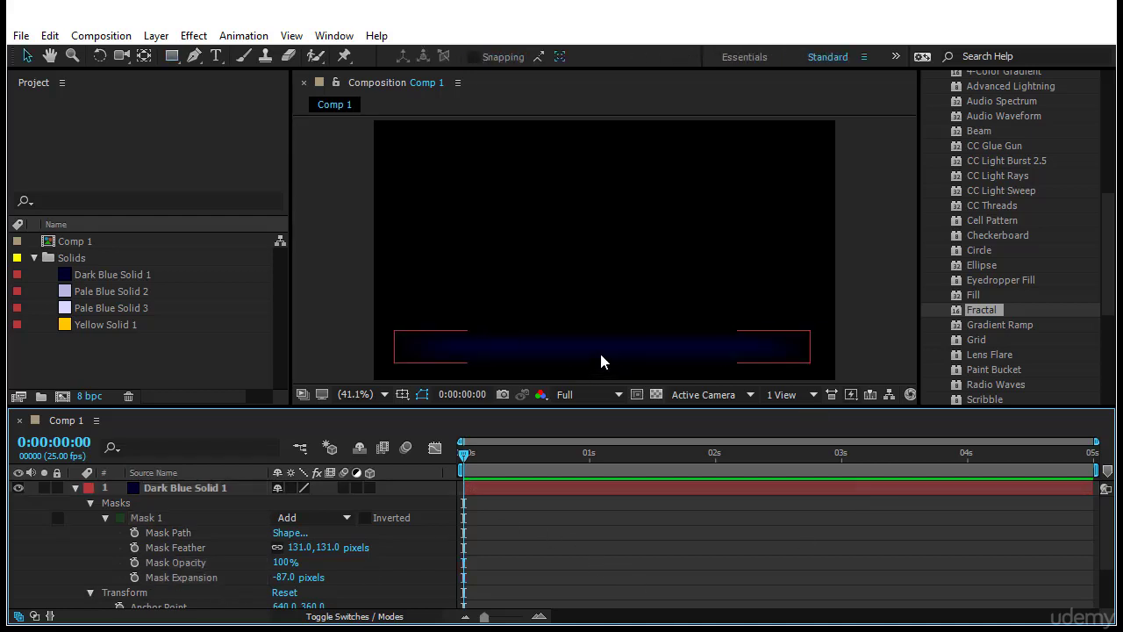
left_click(599, 350)
left_click(603, 314)
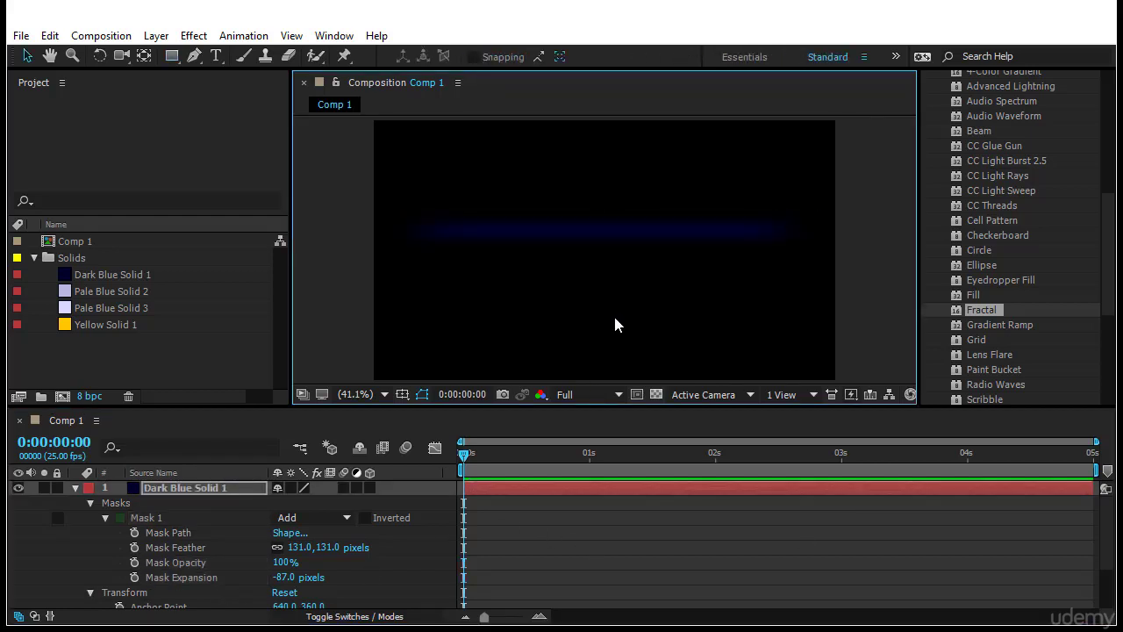
left_click(632, 233)
left_click_drag(632, 232, 638, 318)
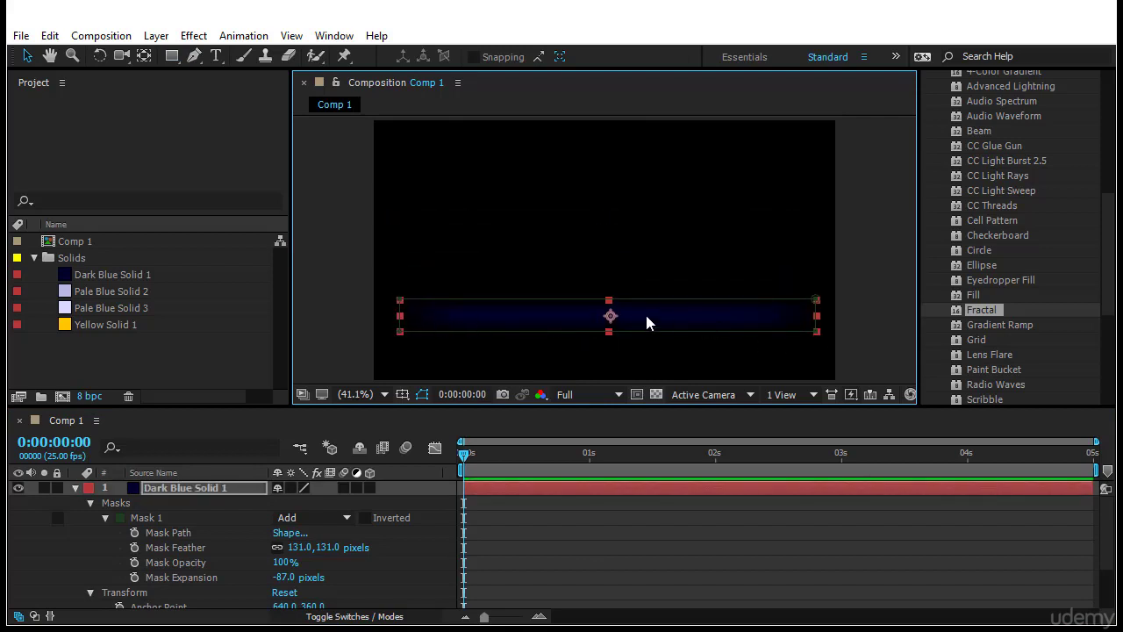
Step: Reshape Mask 1 by raising its upper edge well above the strip and bringing it back down close to the lower edge
left_click(614, 291)
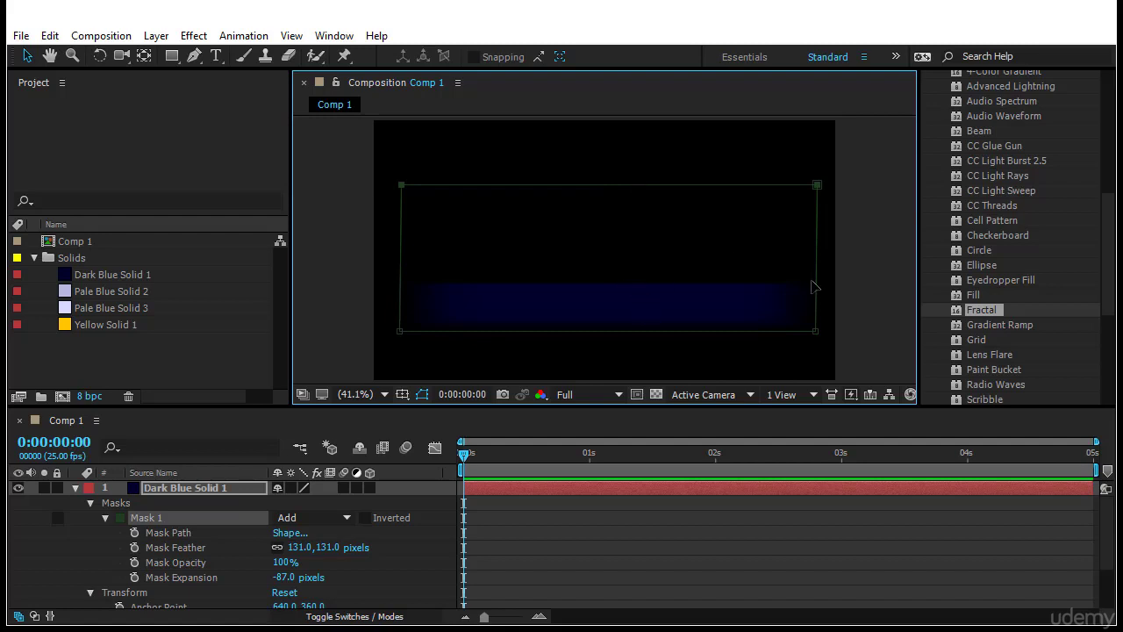
left_click_drag(817, 189, 821, 301)
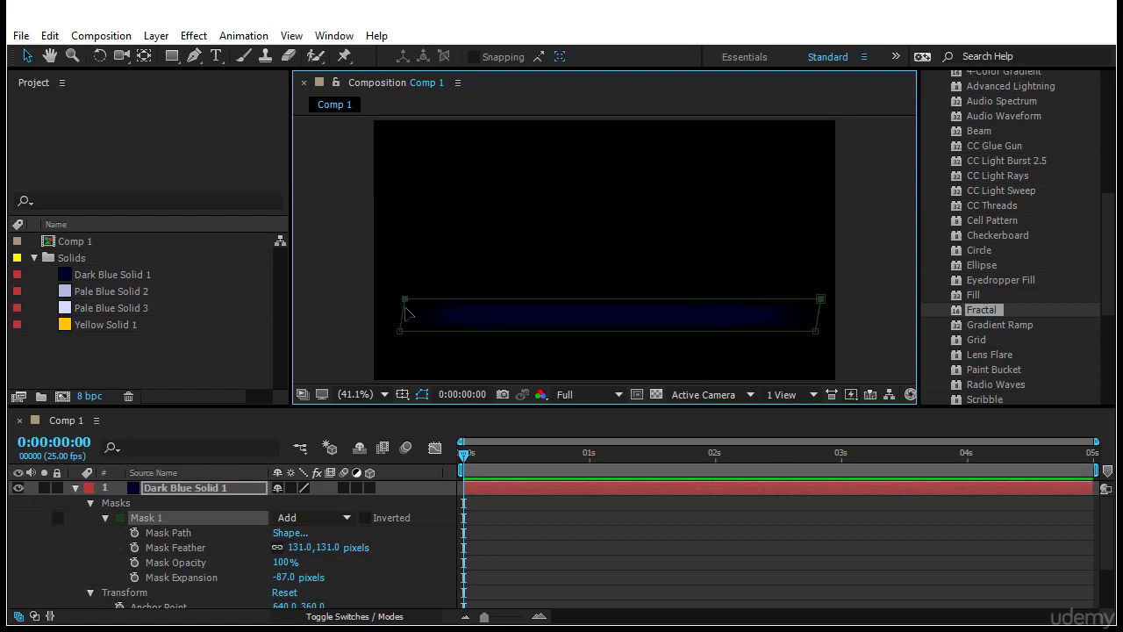
mouse_move(403, 309)
left_mouse_down()
mouse_move(390, 299)
mouse_move(409, 296)
mouse_move(412, 256)
mouse_move(412, 303)
left_mouse_up()
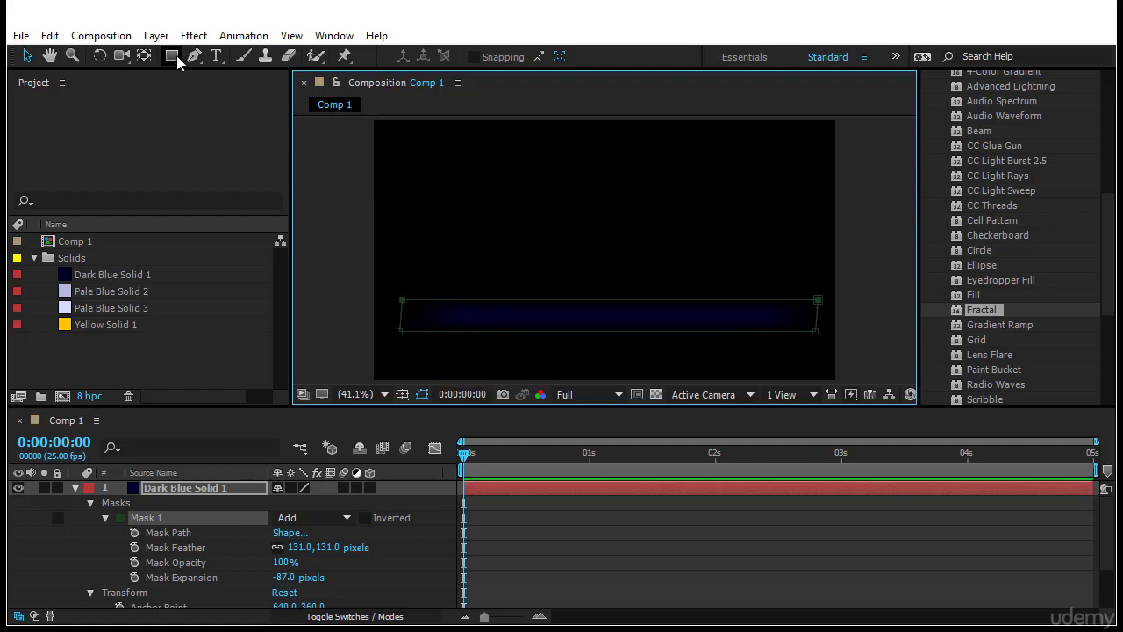